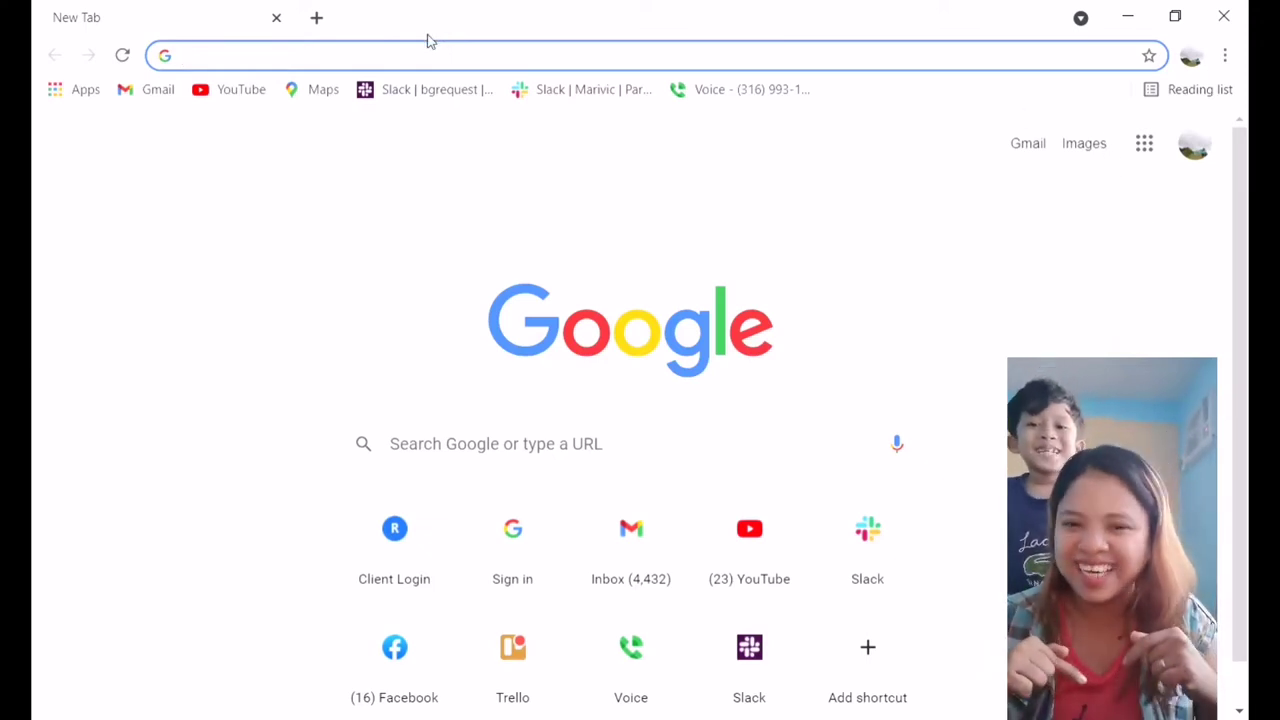
# - Search for 'canva layout' in Chrome and open the Canva Layouts page
pyautogui.click(437, 57)
pyautogui.write('CANVA')
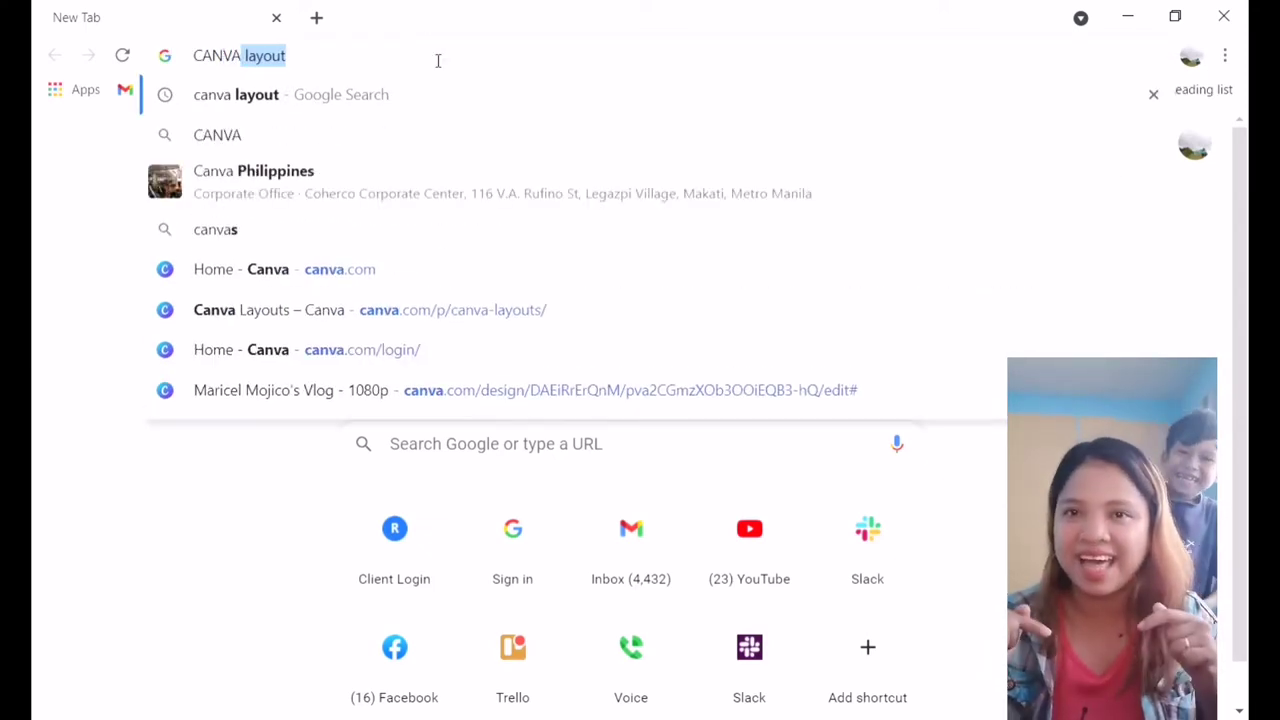
pyautogui.press('Return')
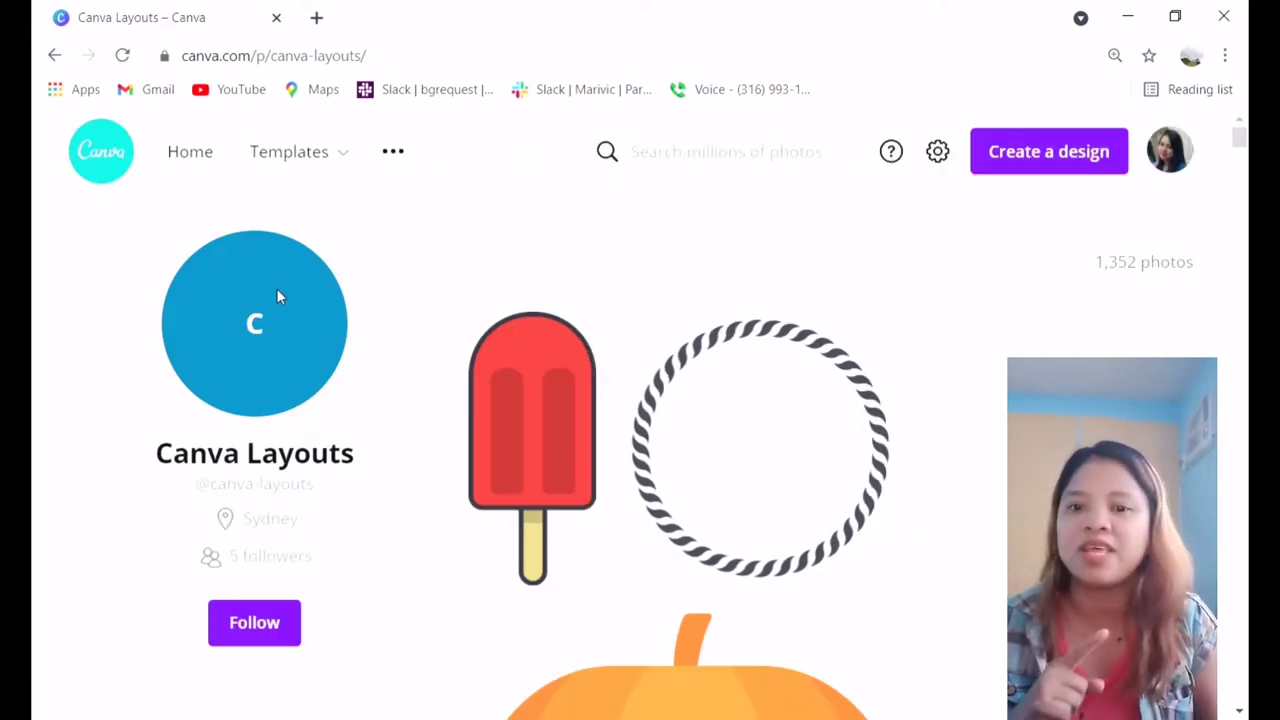
# - Sign out of Canva and log back in with the Google account
pyautogui.click(1172, 160)
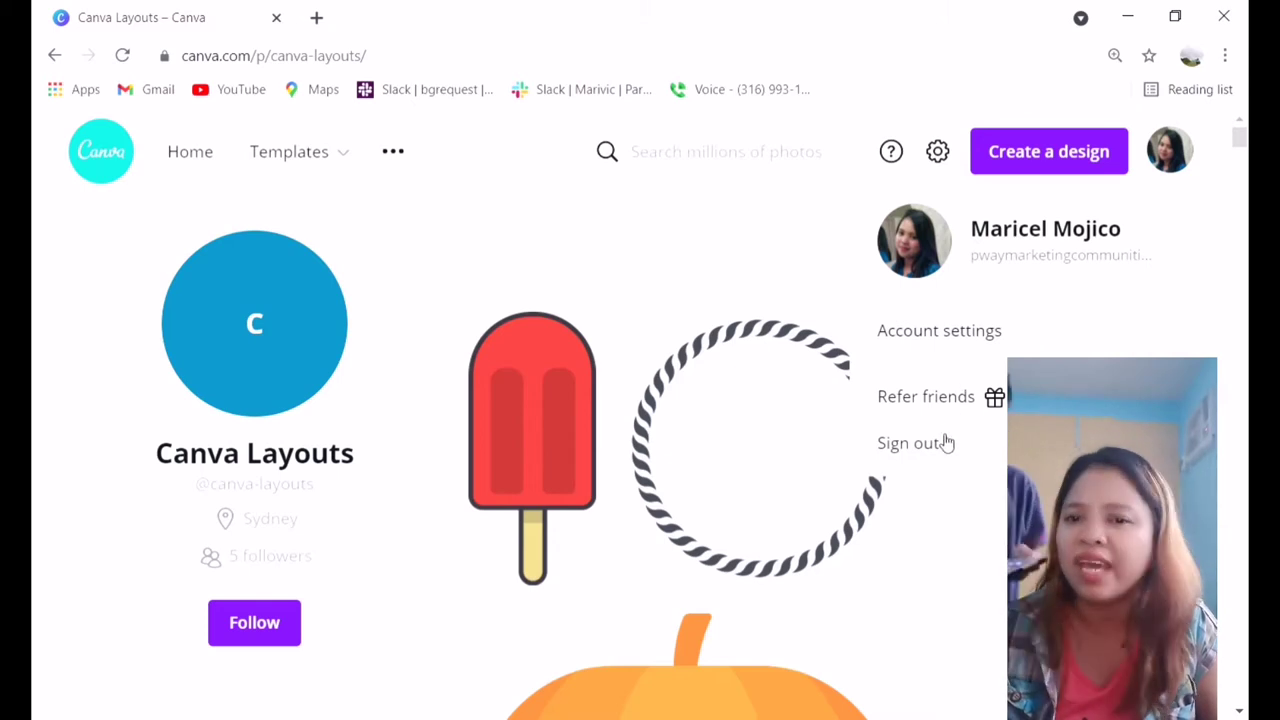
pyautogui.click(944, 442)
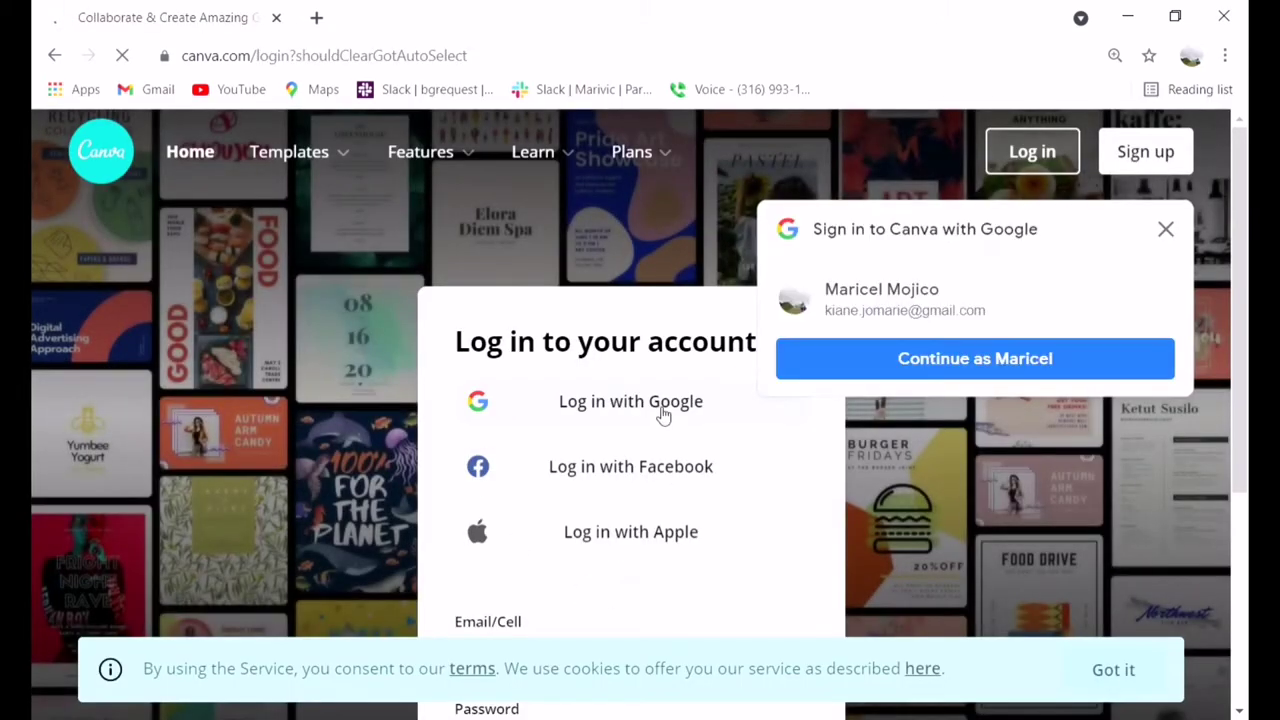
pyautogui.click(658, 412)
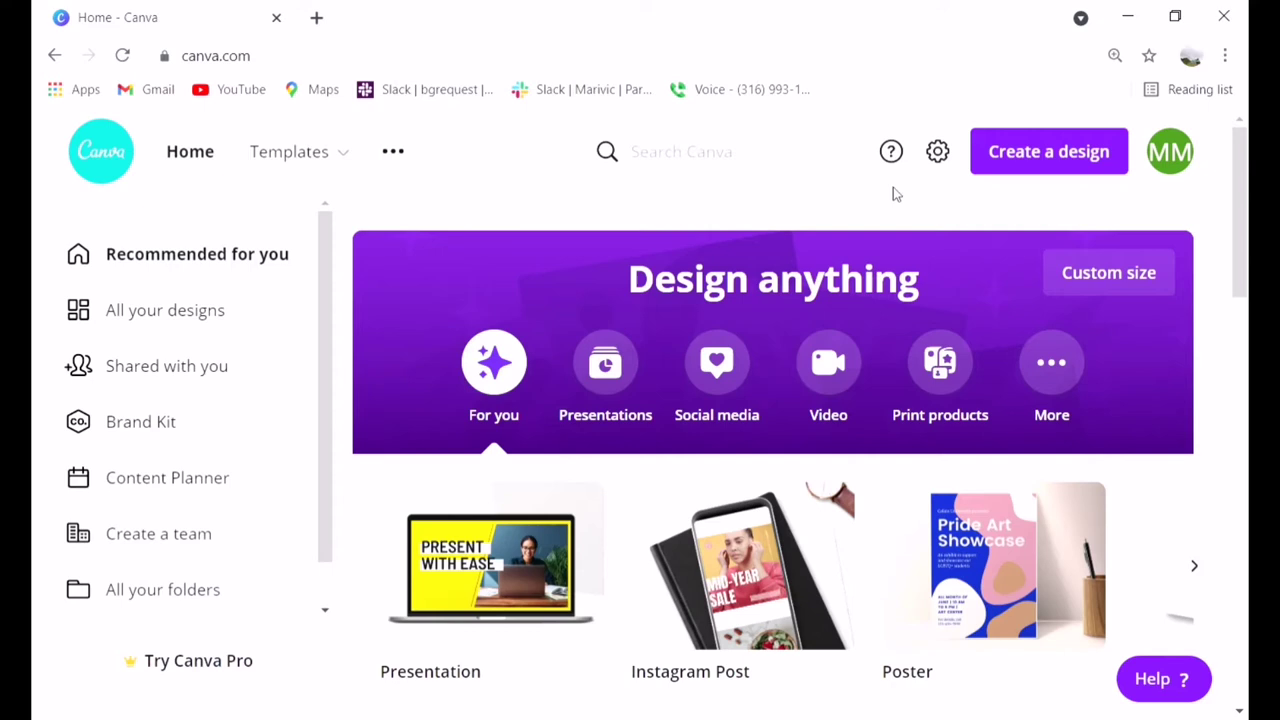
pyautogui.click(1172, 160)
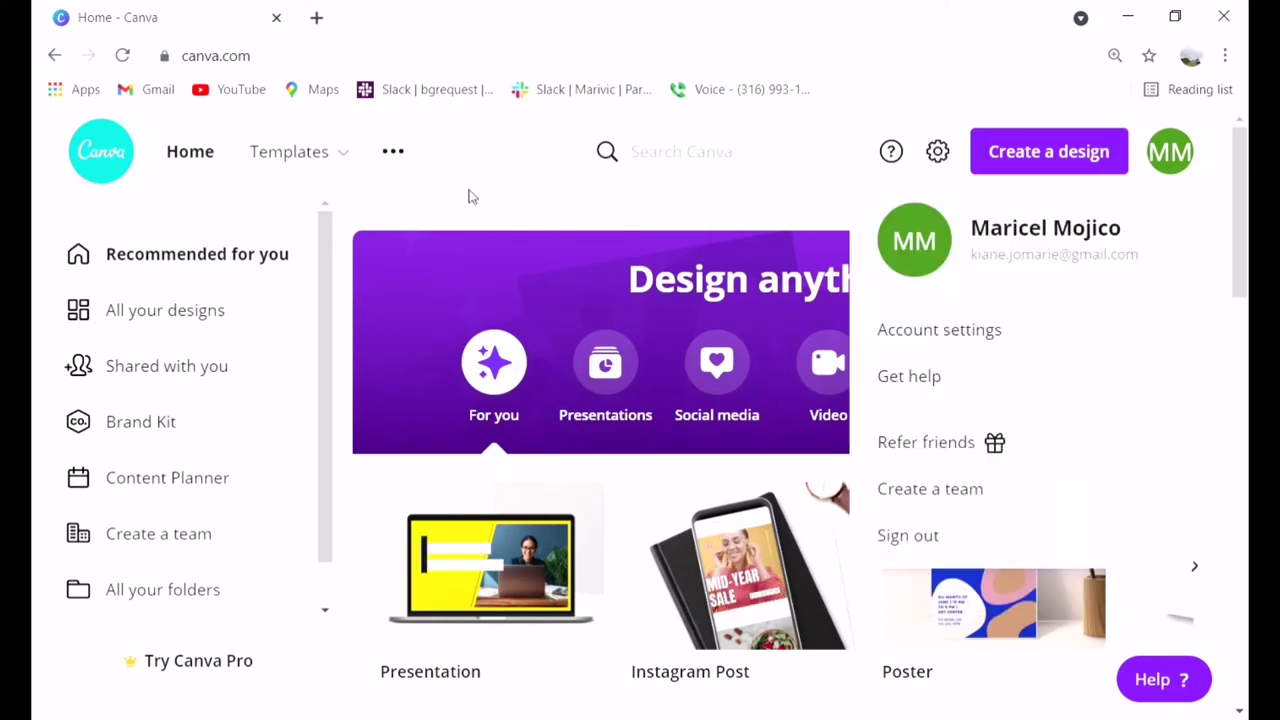
pyautogui.scroll(-1, 427, 308)
pyautogui.scroll(1, 427, 305)
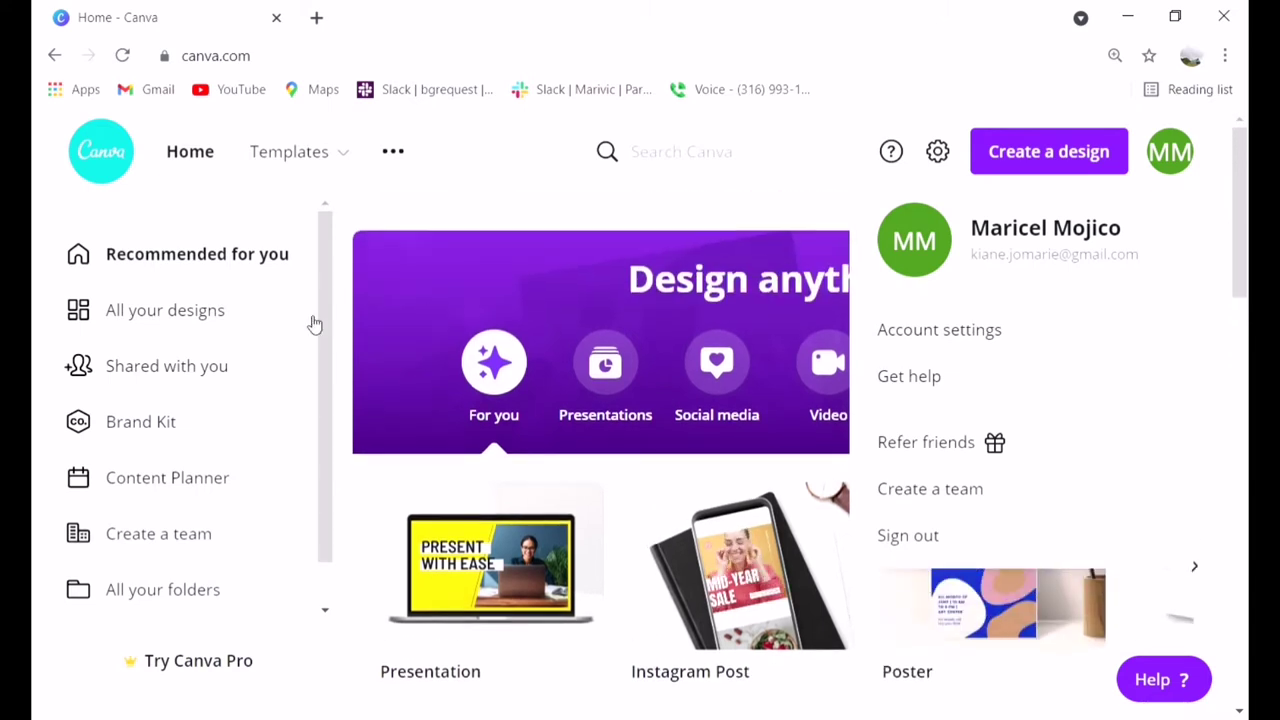
# - Rerun the recent 'youtube intro' search and create a blank YouTube Intro design
pyautogui.click(663, 156)
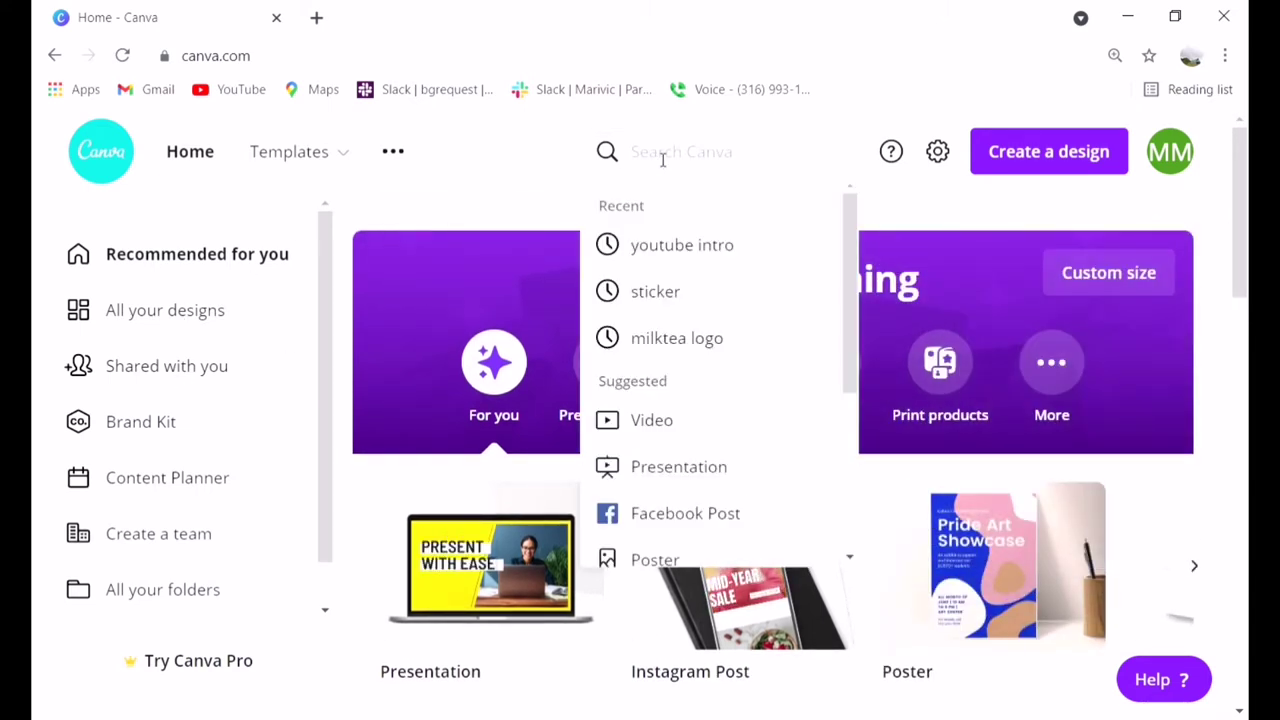
pyautogui.click(663, 160)
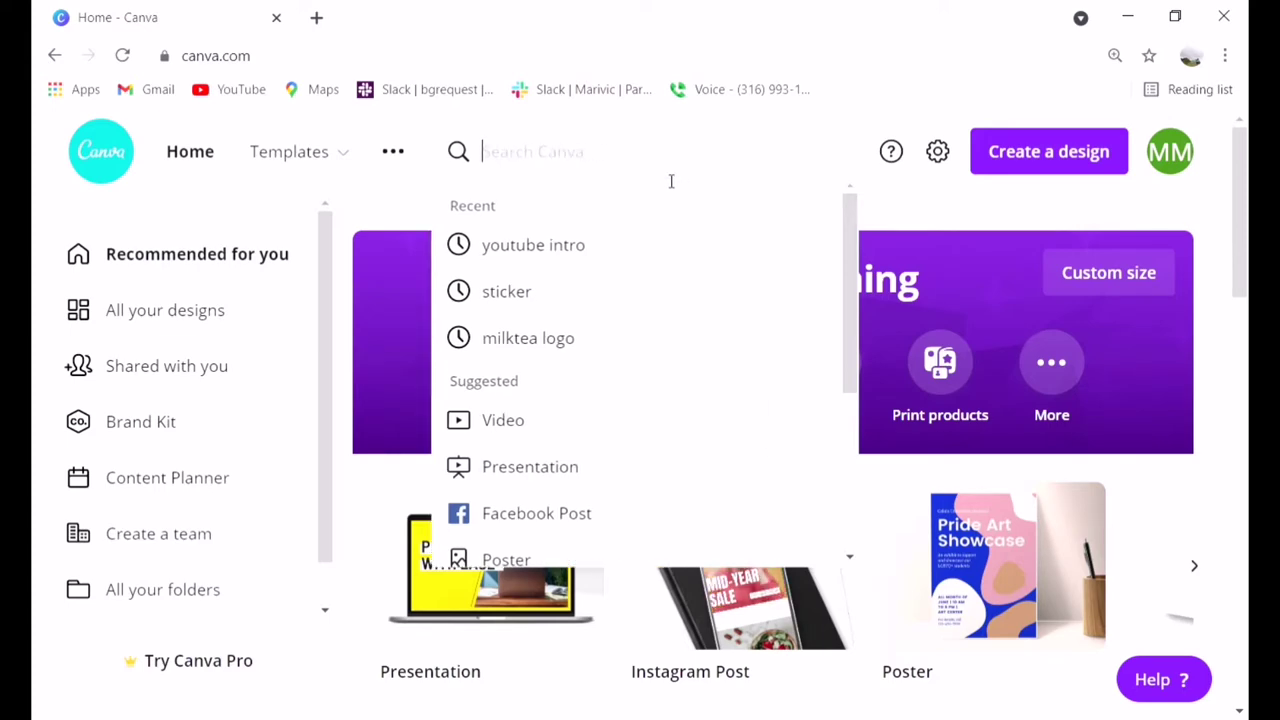
pyautogui.click(587, 245)
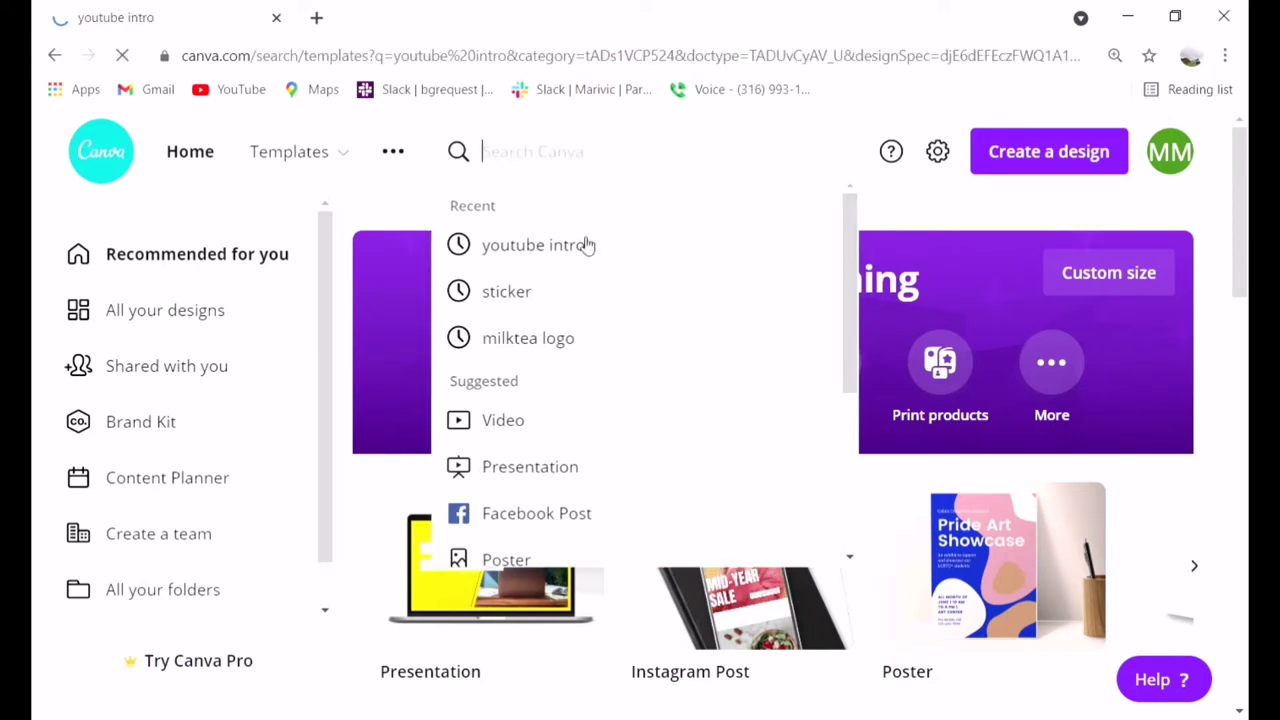
pyautogui.scroll(-2, 490, 286)
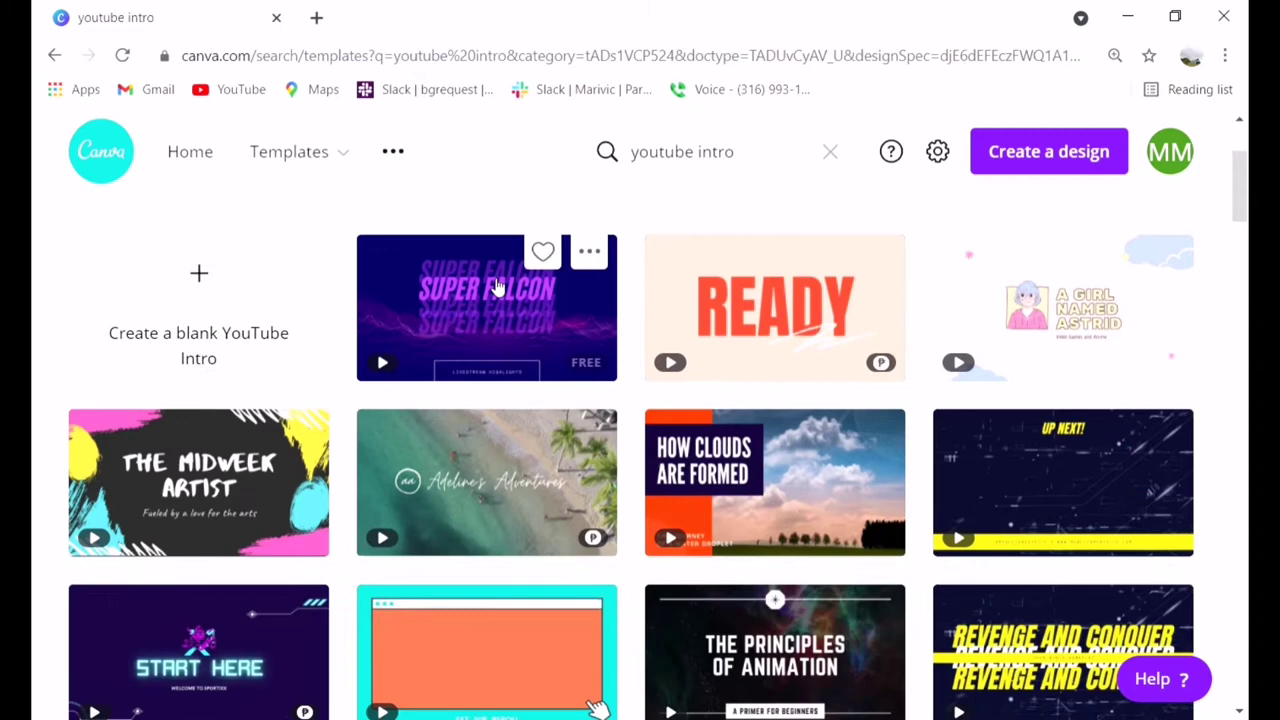
pyautogui.scroll(1, 490, 286)
pyautogui.click(221, 417)
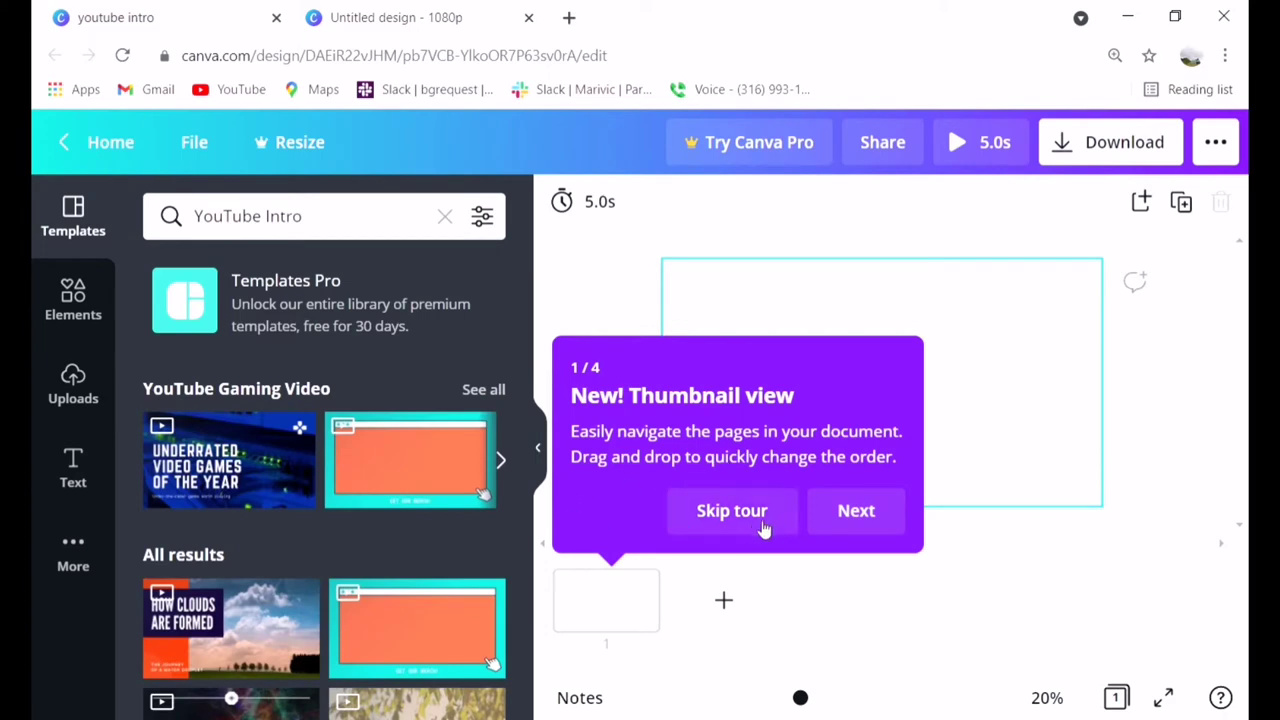
# - Dismiss the tour and apply the 'amy goes places' template
pyautogui.click(744, 526)
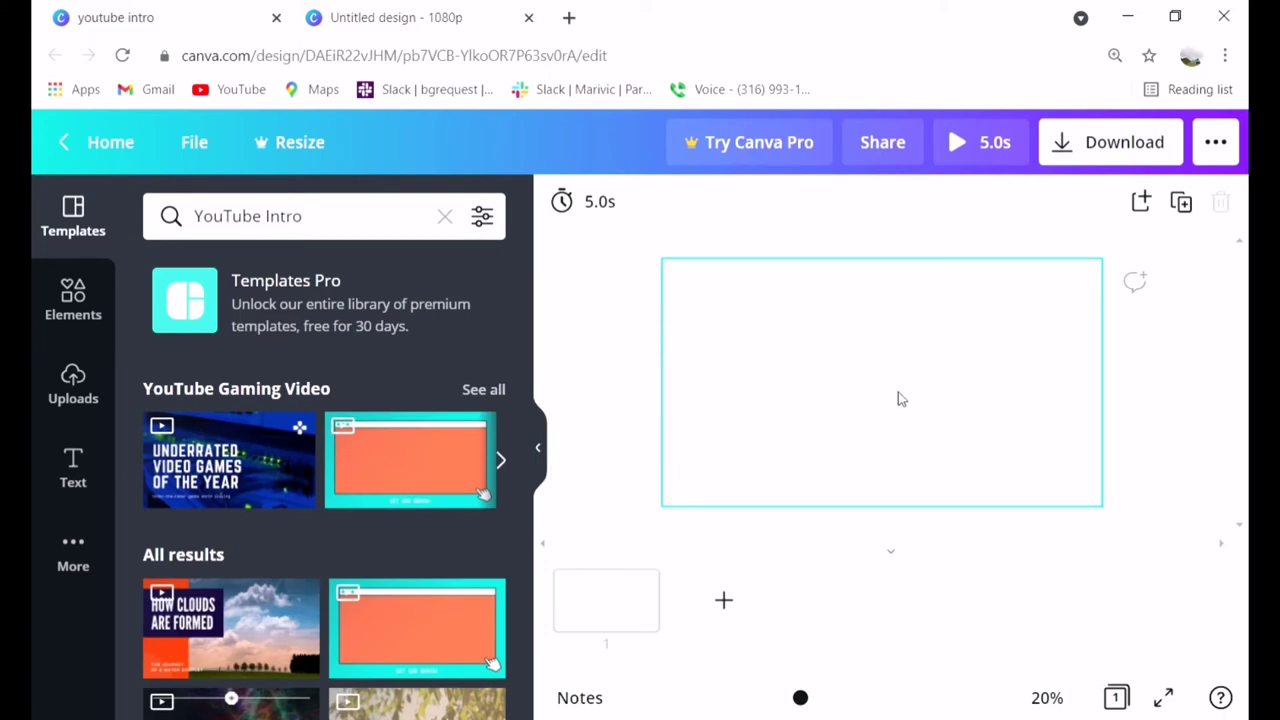
pyautogui.scroll(-4, 259, 445)
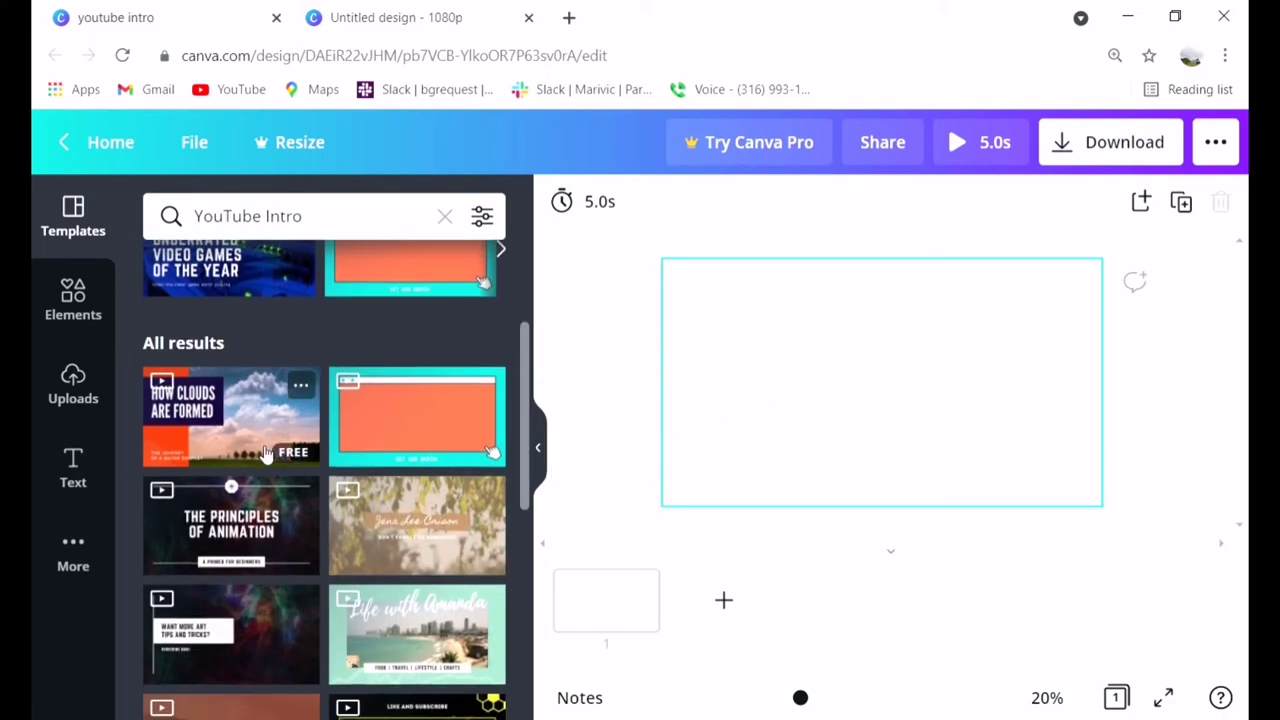
pyautogui.scroll(-6, 266, 453)
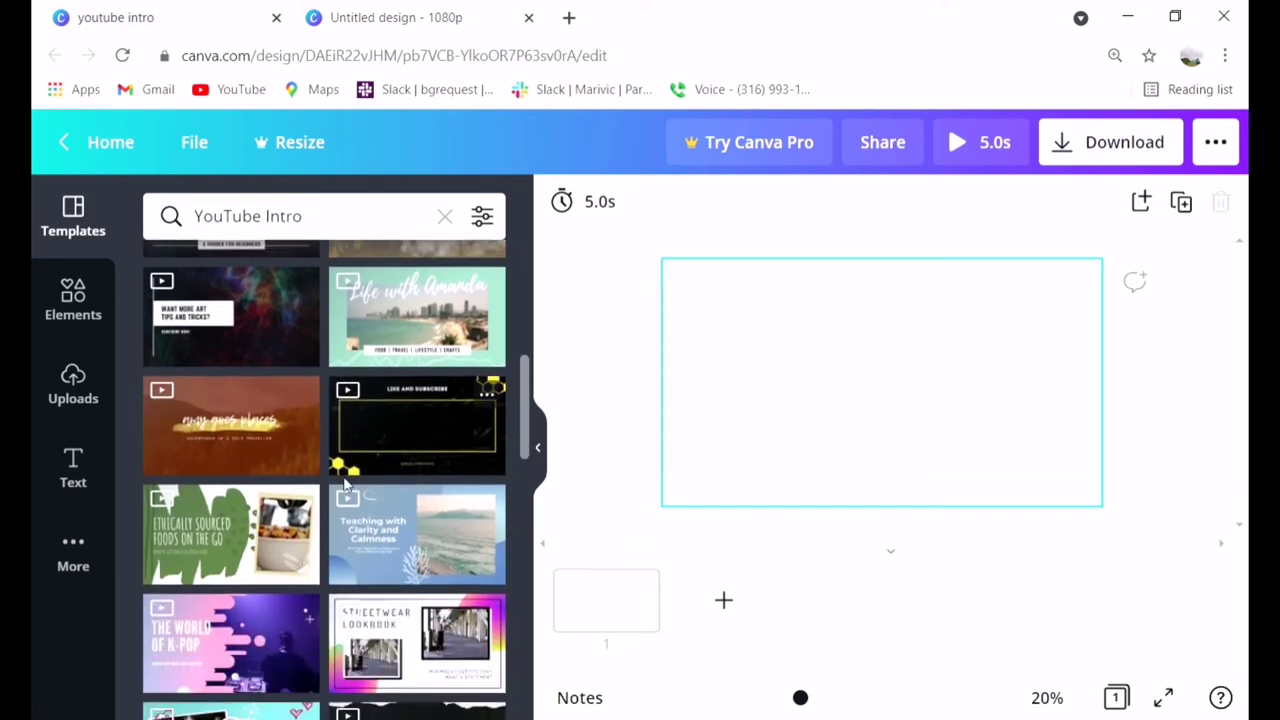
pyautogui.scroll(-2, 345, 485)
pyautogui.click(220, 345)
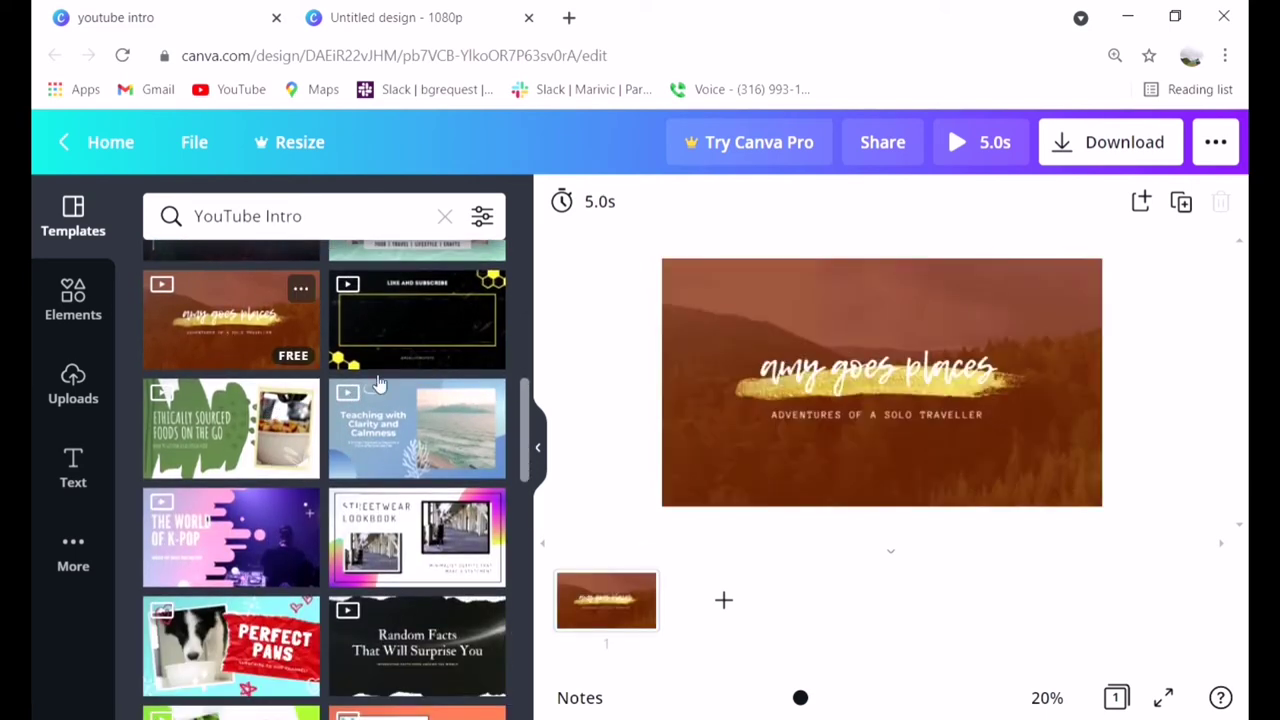
# - Delete the 'amy goes places' title and the ADVENTURES OF A SOLO TRAVELLER subtitle
pyautogui.click(876, 382)
pyautogui.click(878, 381)
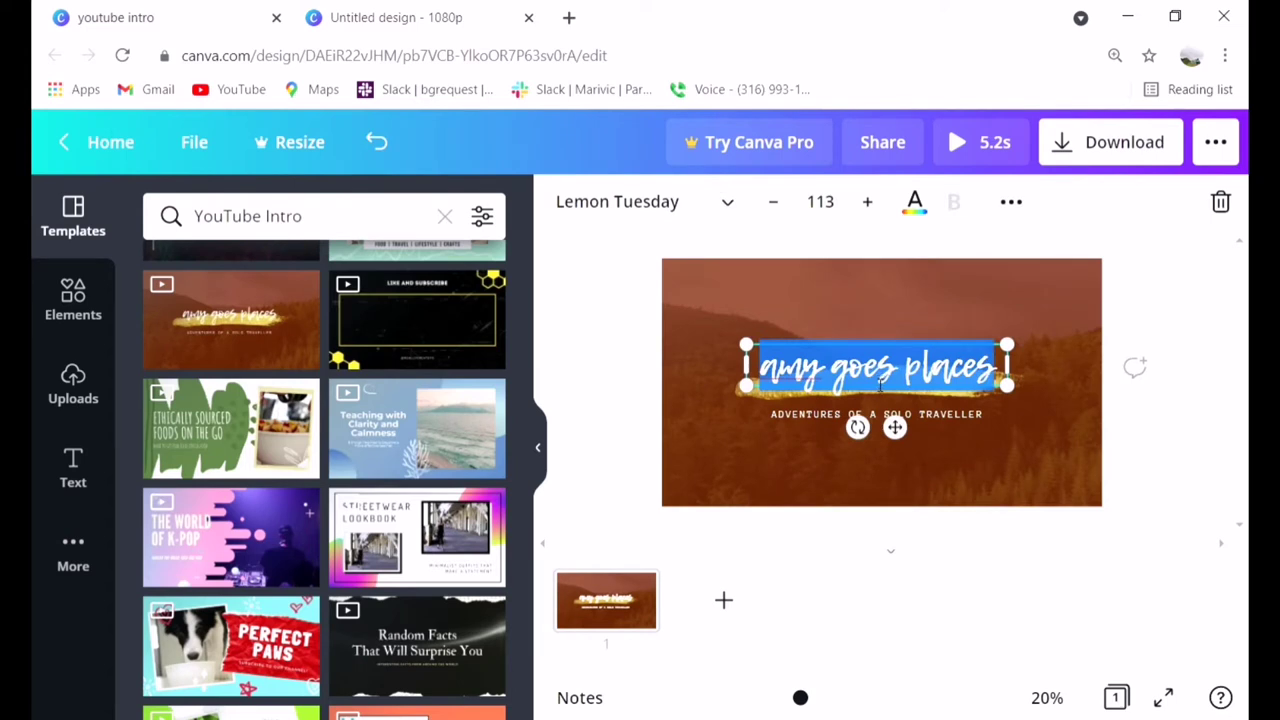
pyautogui.press('BackSpace')
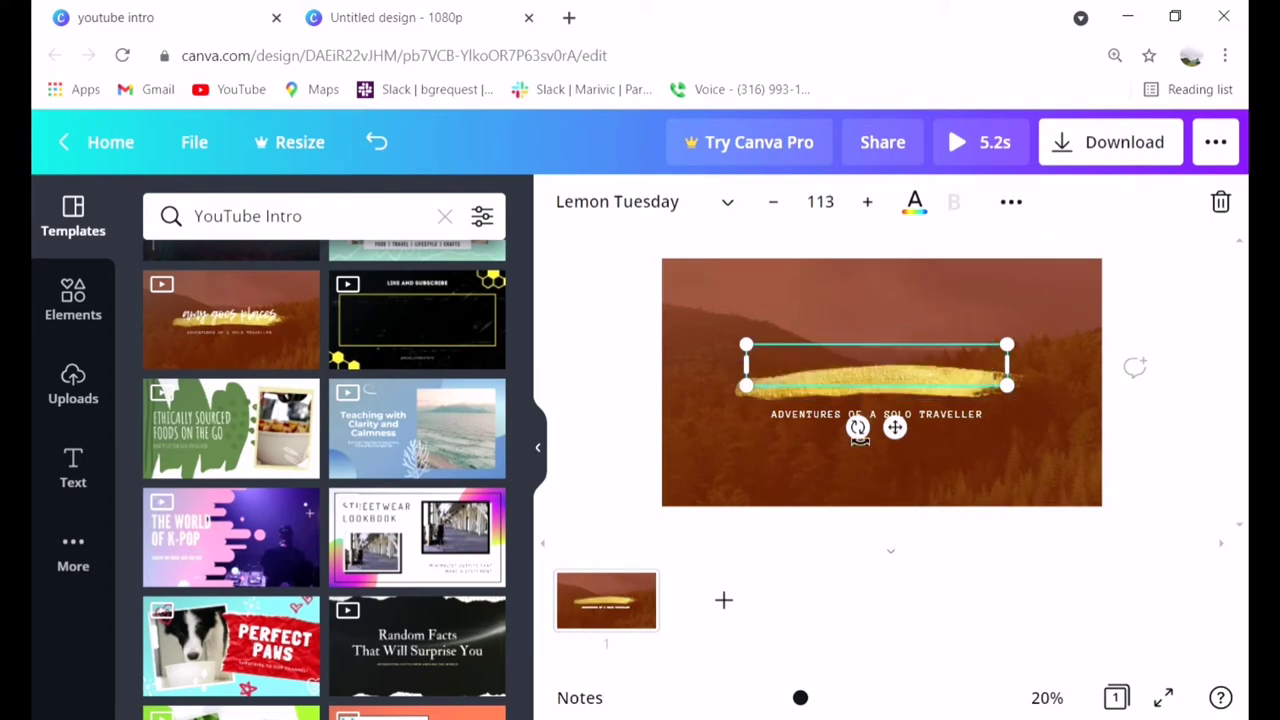
pyautogui.click(817, 420)
pyautogui.press('BackSpace')
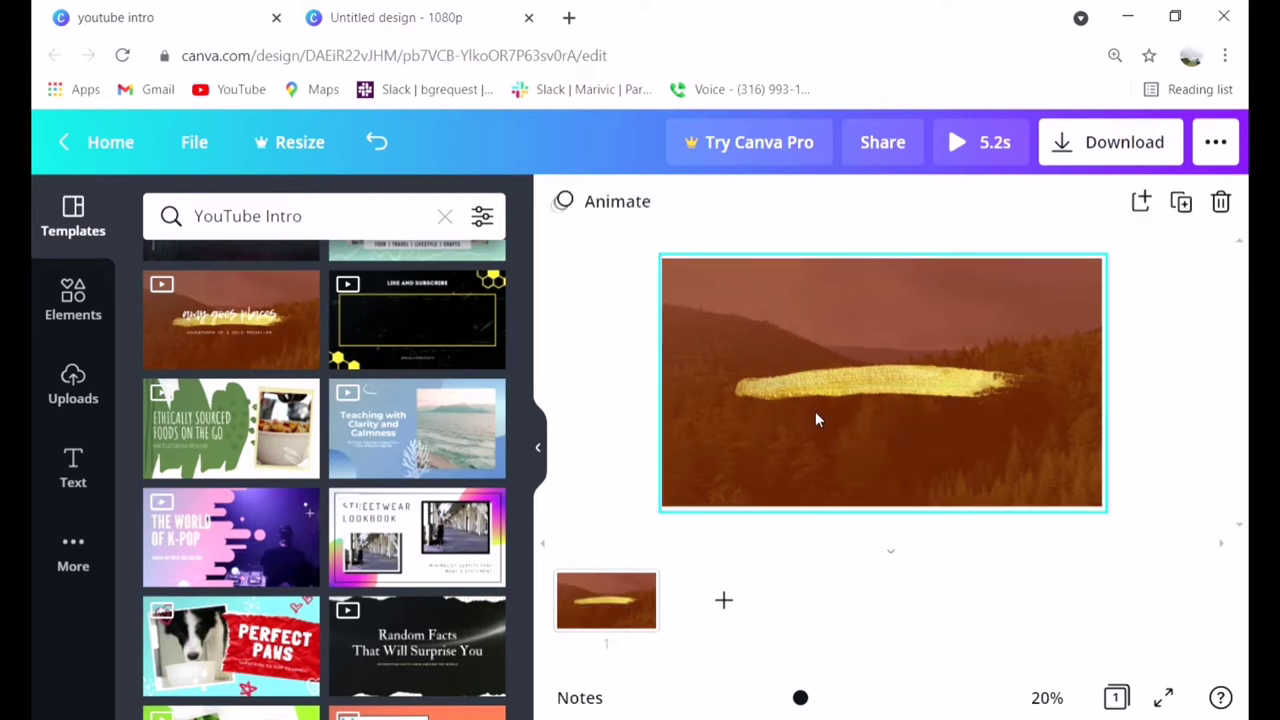
# - Search the Elements panel for 'welcome'
pyautogui.click(444, 216)
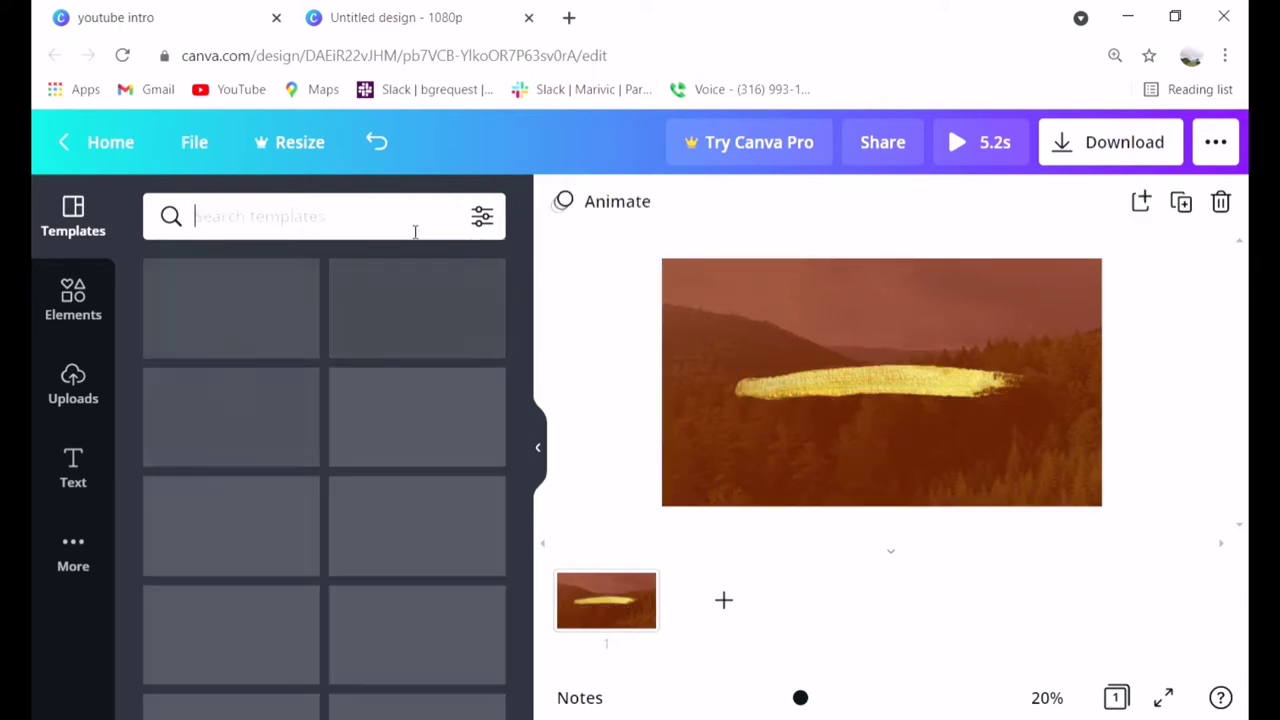
pyautogui.write('WE')
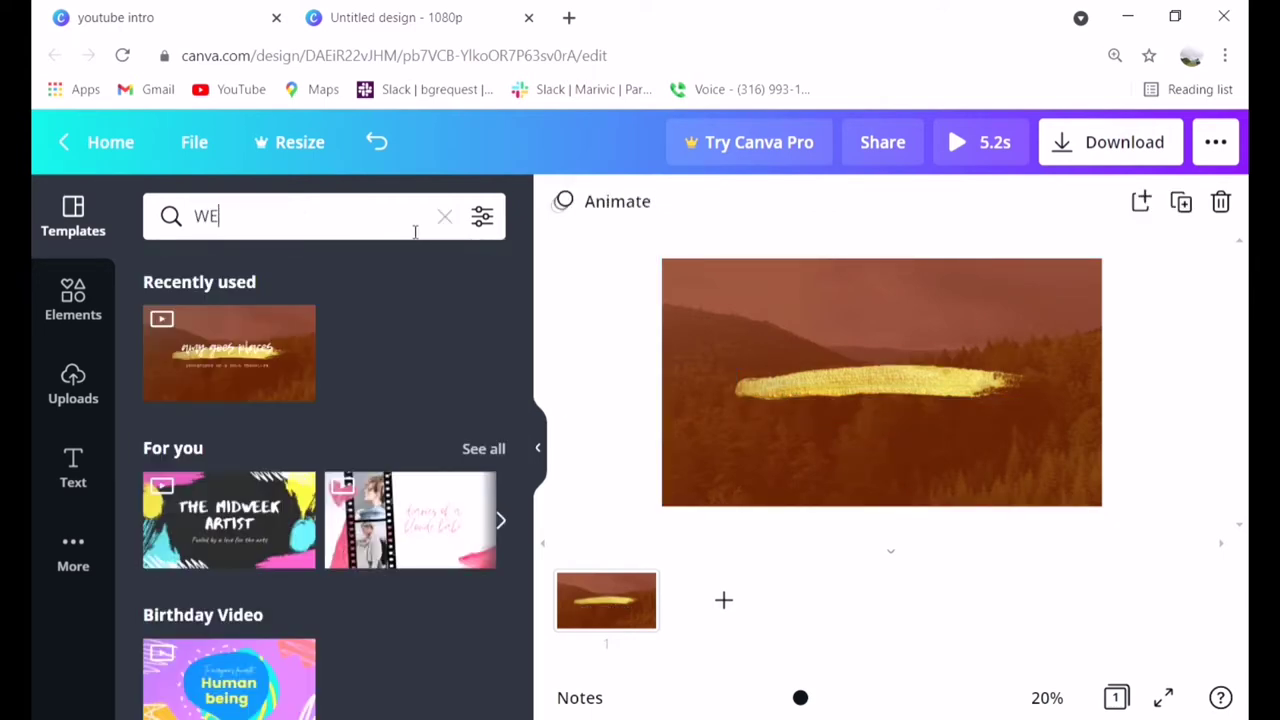
pyautogui.click(64, 322)
pyautogui.click(310, 224)
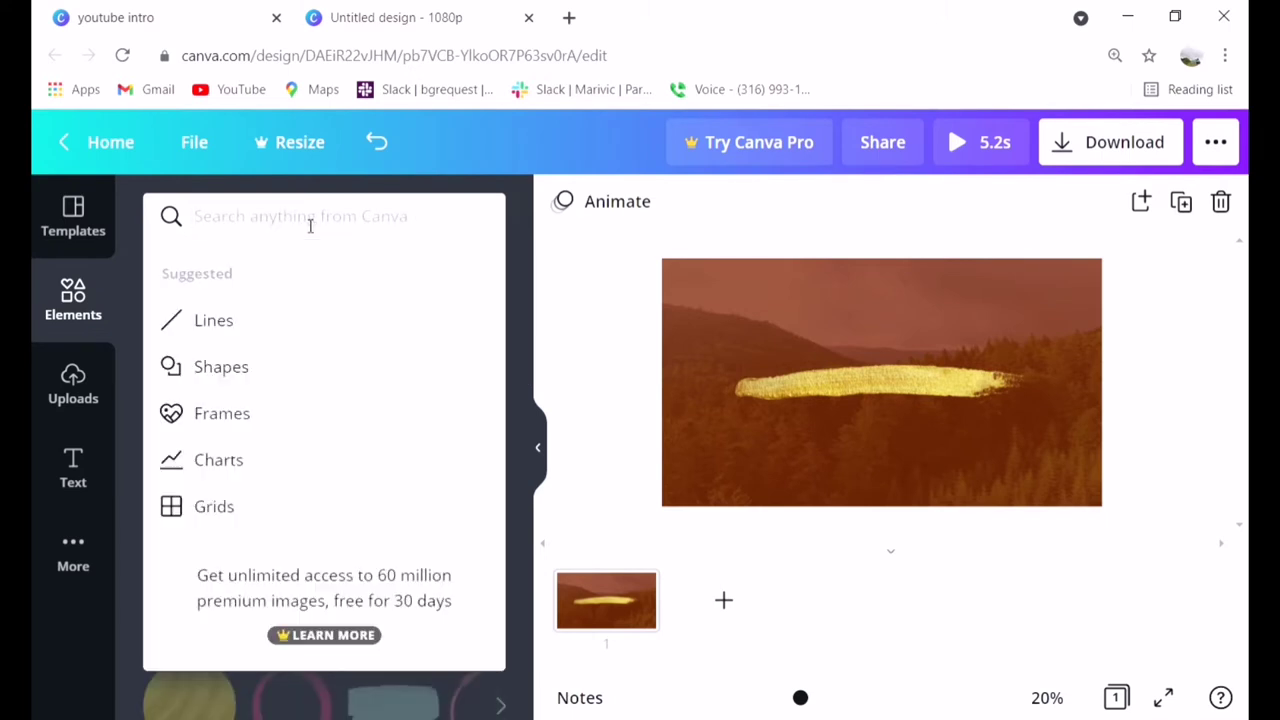
pyautogui.write('WELCOME')
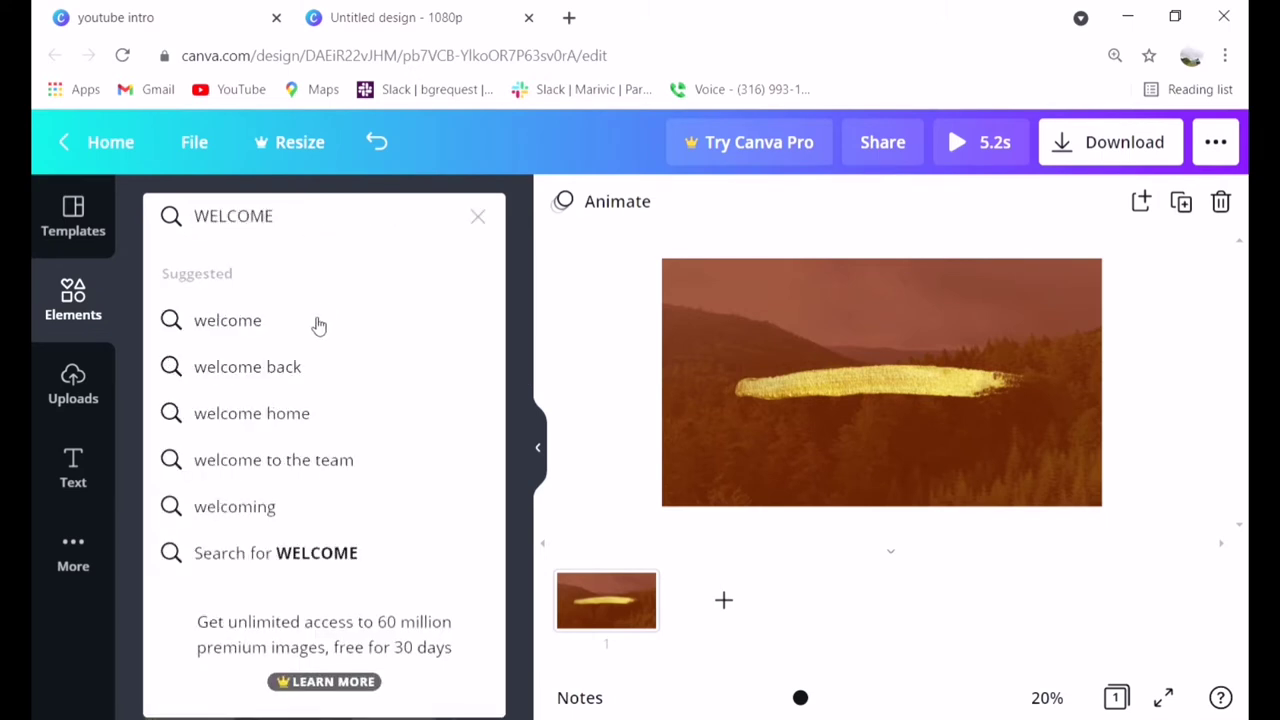
pyautogui.click(316, 322)
# - Add the pink welcome! sticker and nudge it over the gold brush stroke
pyautogui.scroll(-4, 437, 411)
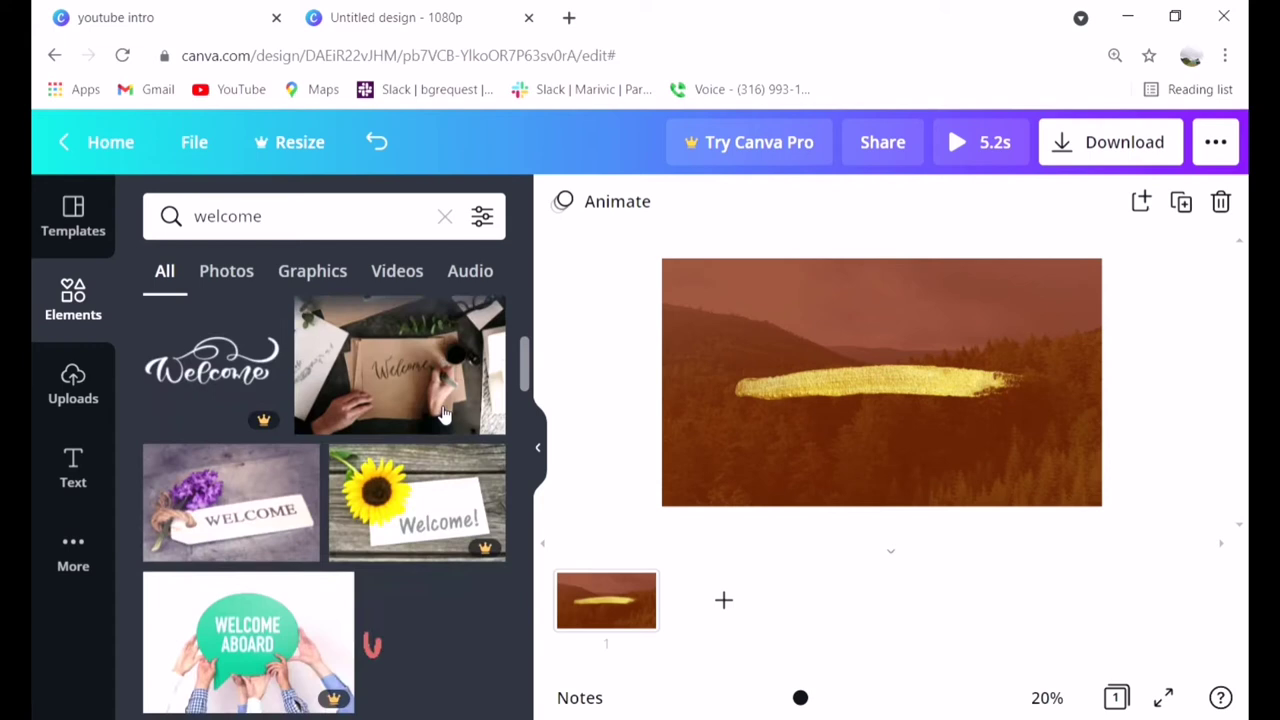
pyautogui.scroll(2, 443, 414)
pyautogui.scroll(-3, 440, 405)
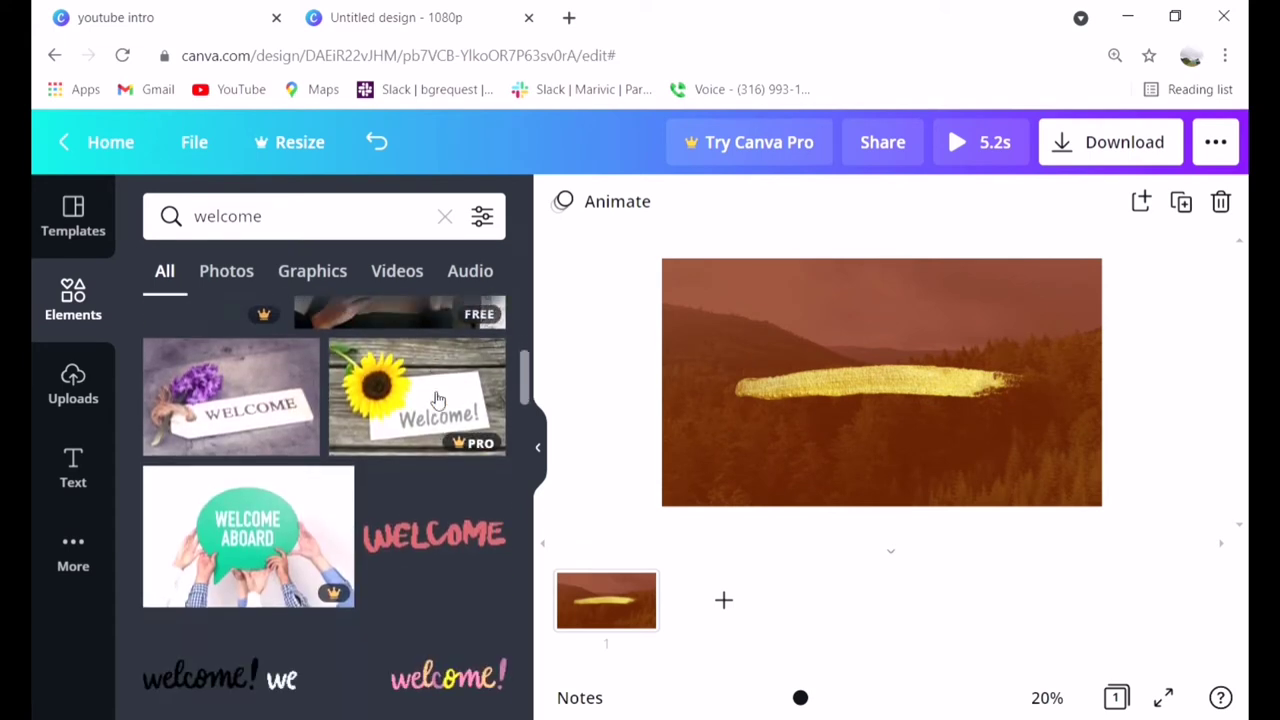
pyautogui.scroll(-1, 437, 400)
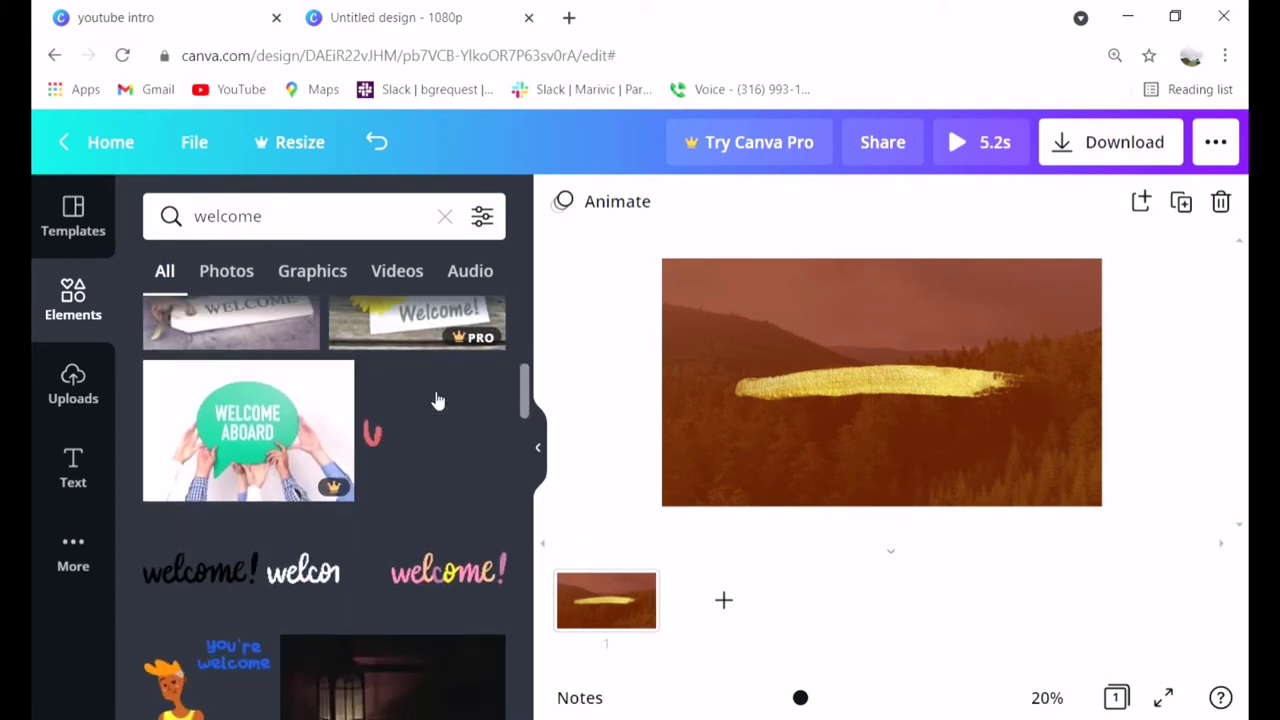
pyautogui.click(455, 582)
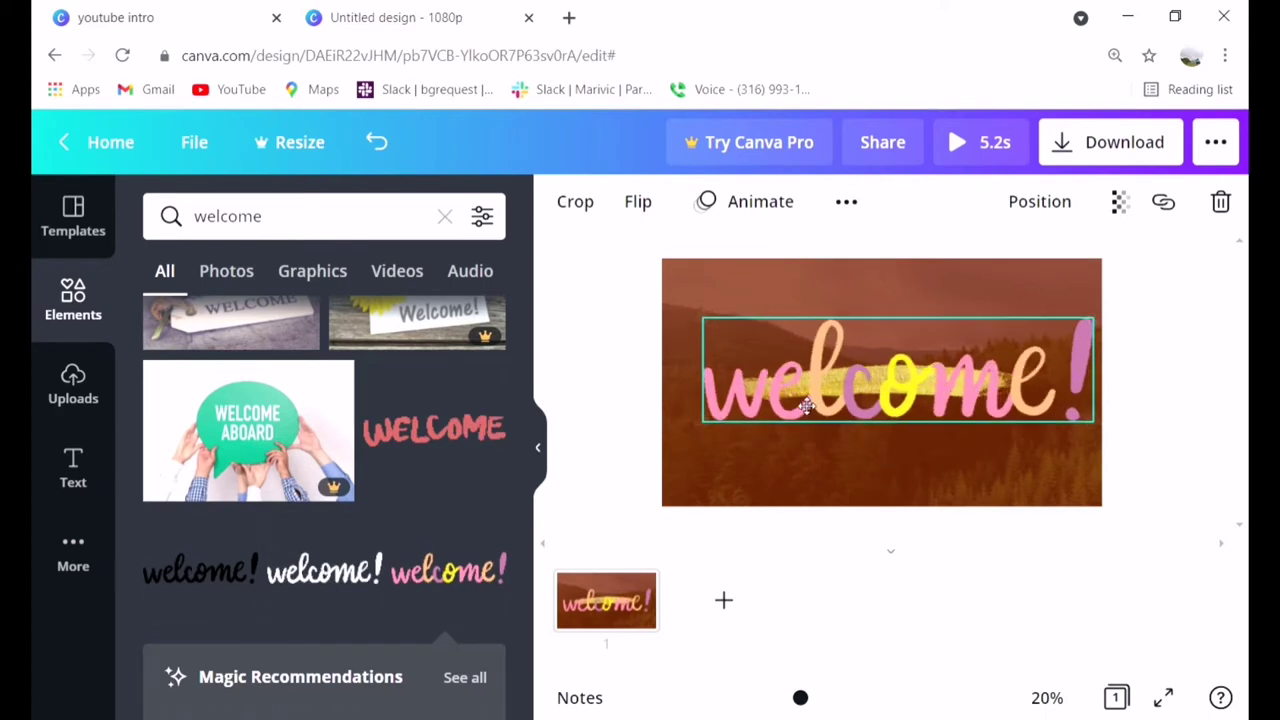
pyautogui.moveTo(806, 405); pyautogui.dragTo(790, 397)
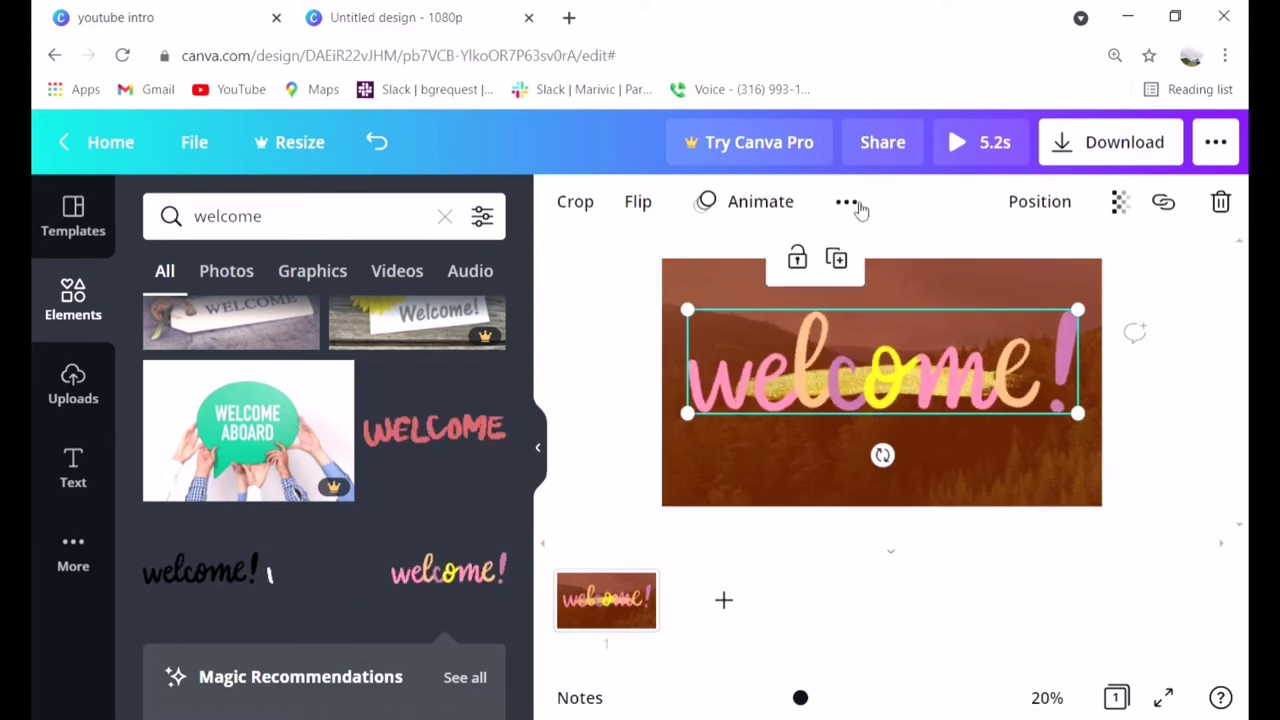
# - Change the welcome page duration from 5.2s to 3s
pyautogui.click(725, 208)
pyautogui.click(776, 450)
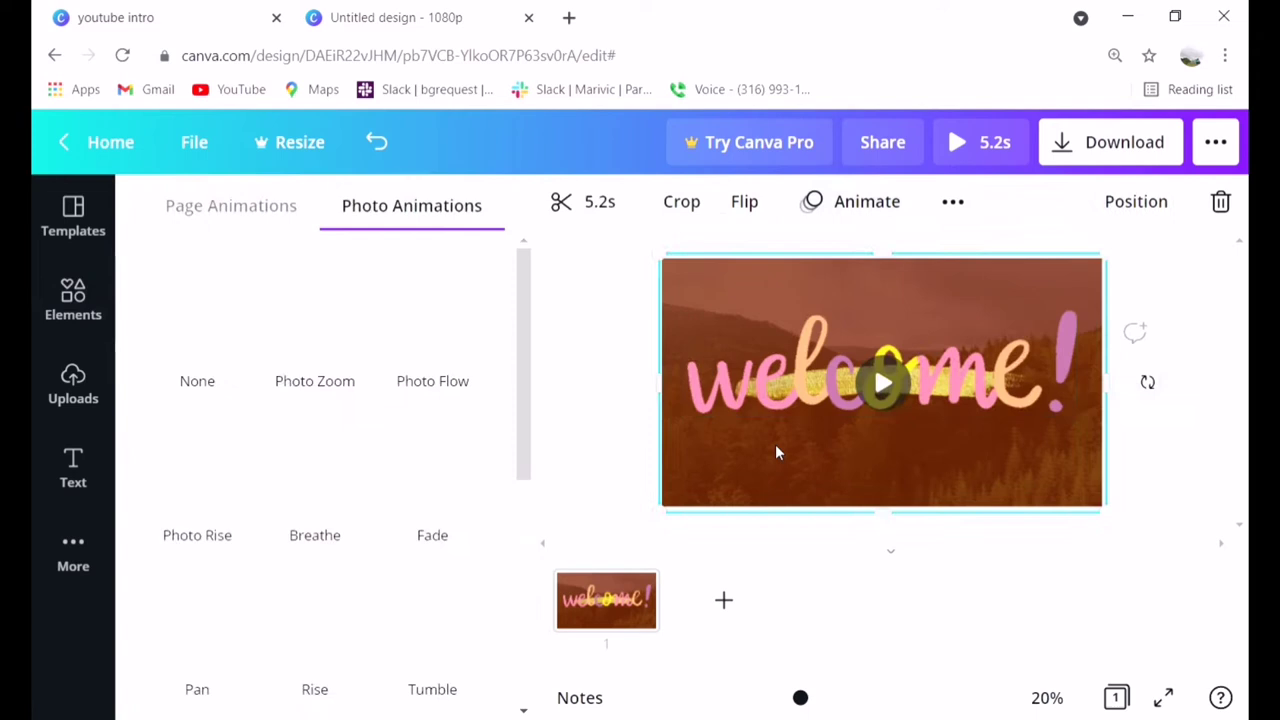
pyautogui.click(600, 203)
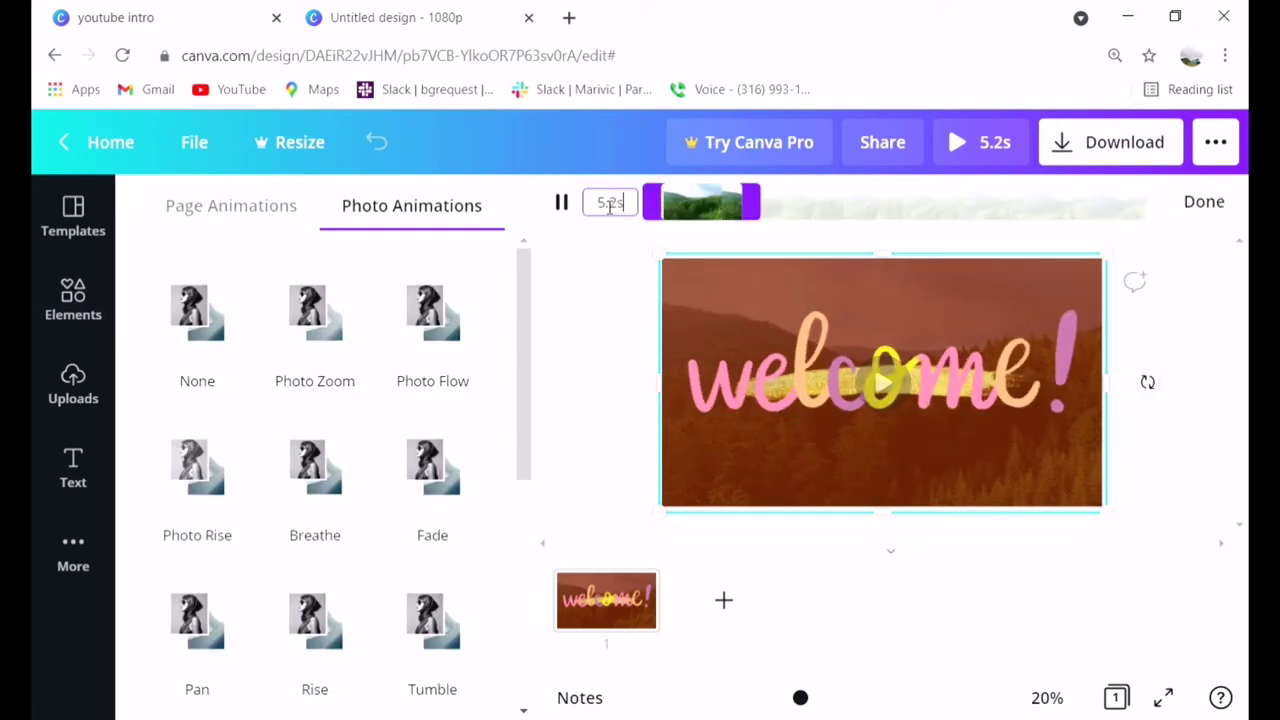
pyautogui.doubleClick(605, 206)
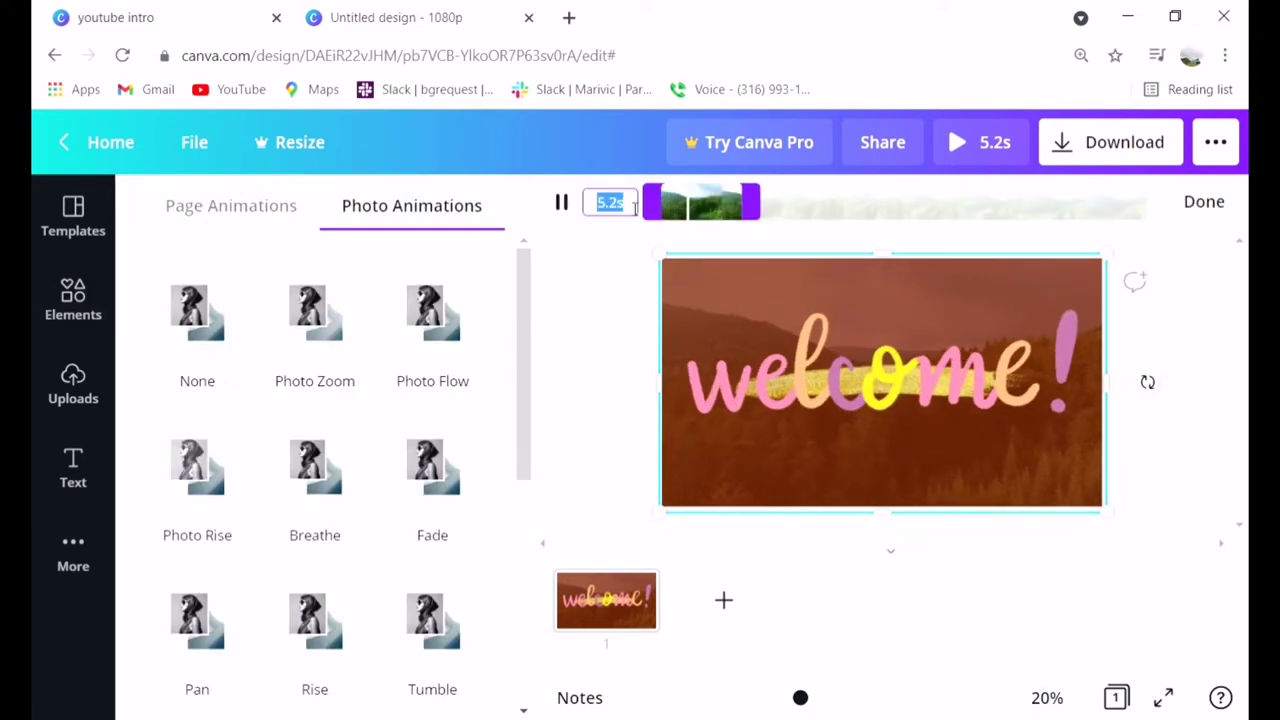
pyautogui.write('3')
pyautogui.press('Return')
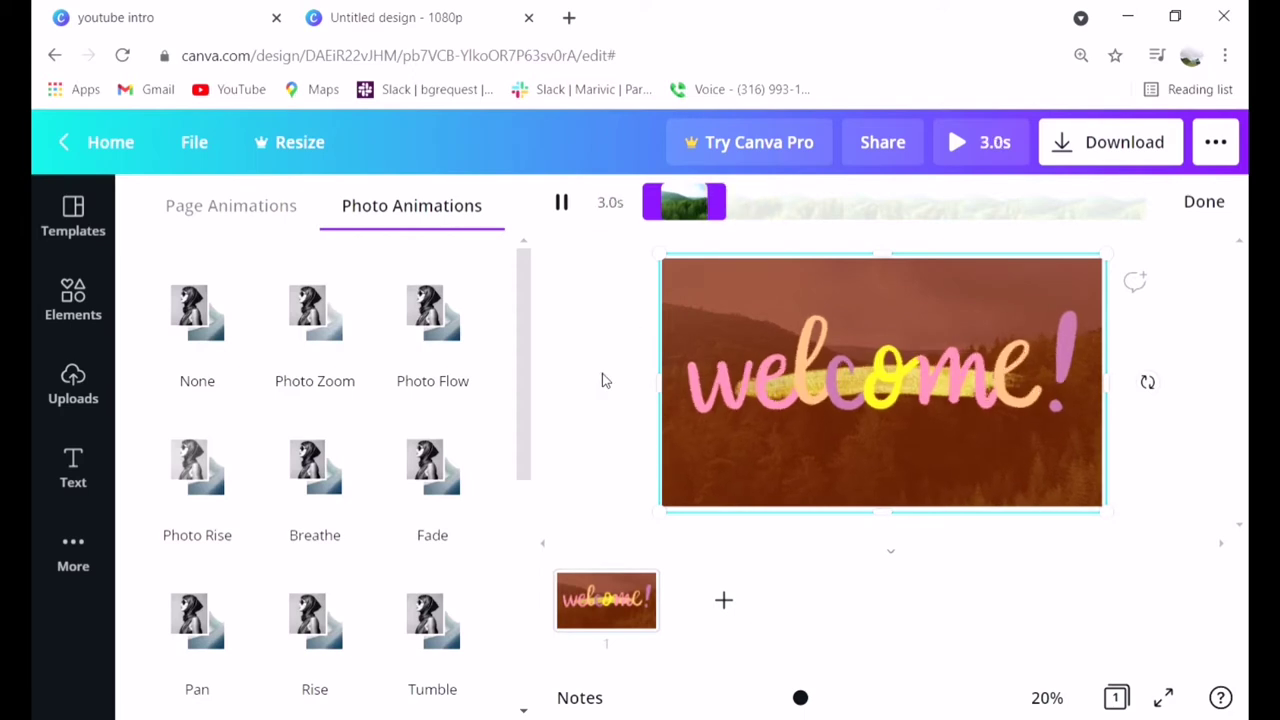
# - Duplicate the welcome page as page 2, discarding a stray blank page
pyautogui.click(724, 600)
pyautogui.click(750, 592)
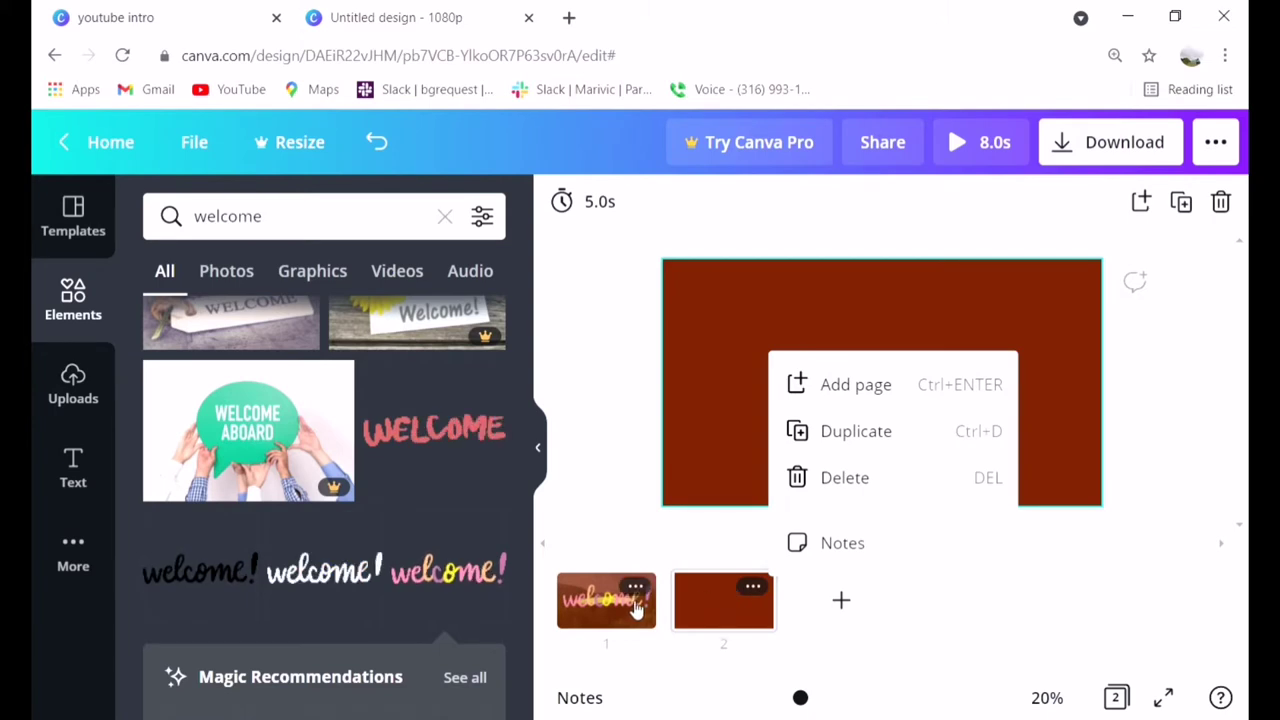
pyautogui.click(845, 478)
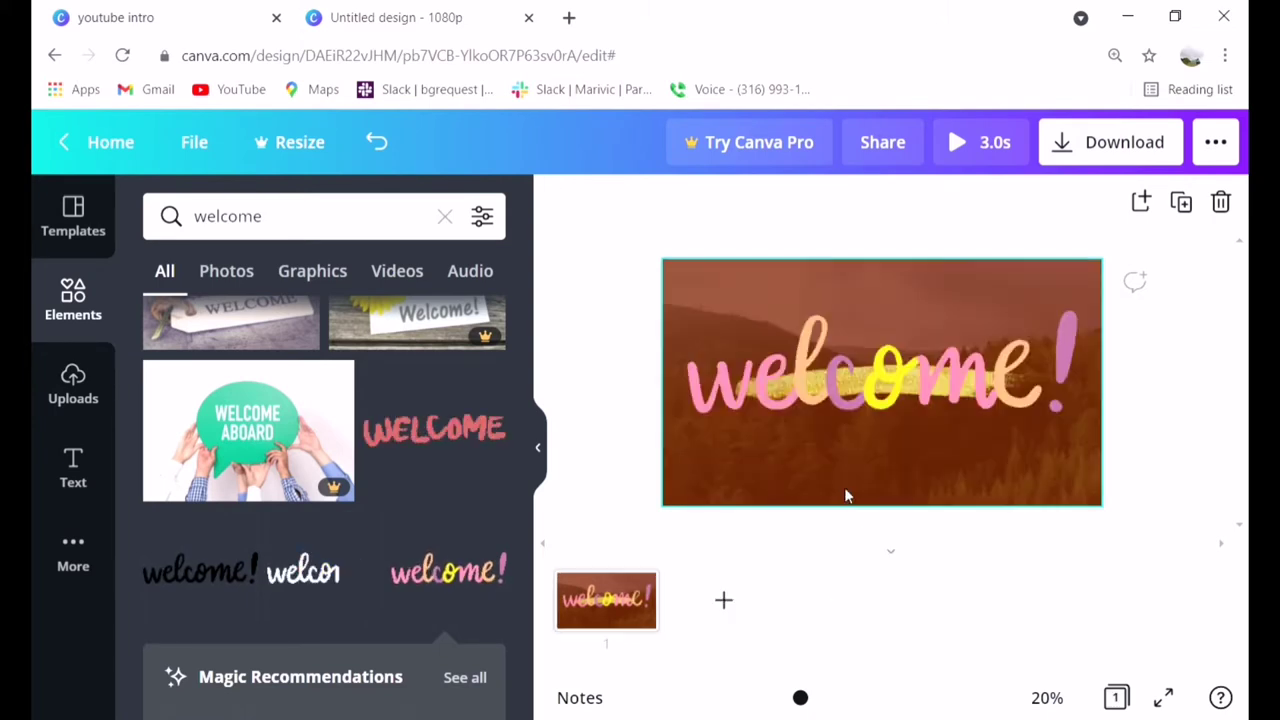
pyautogui.click(622, 612)
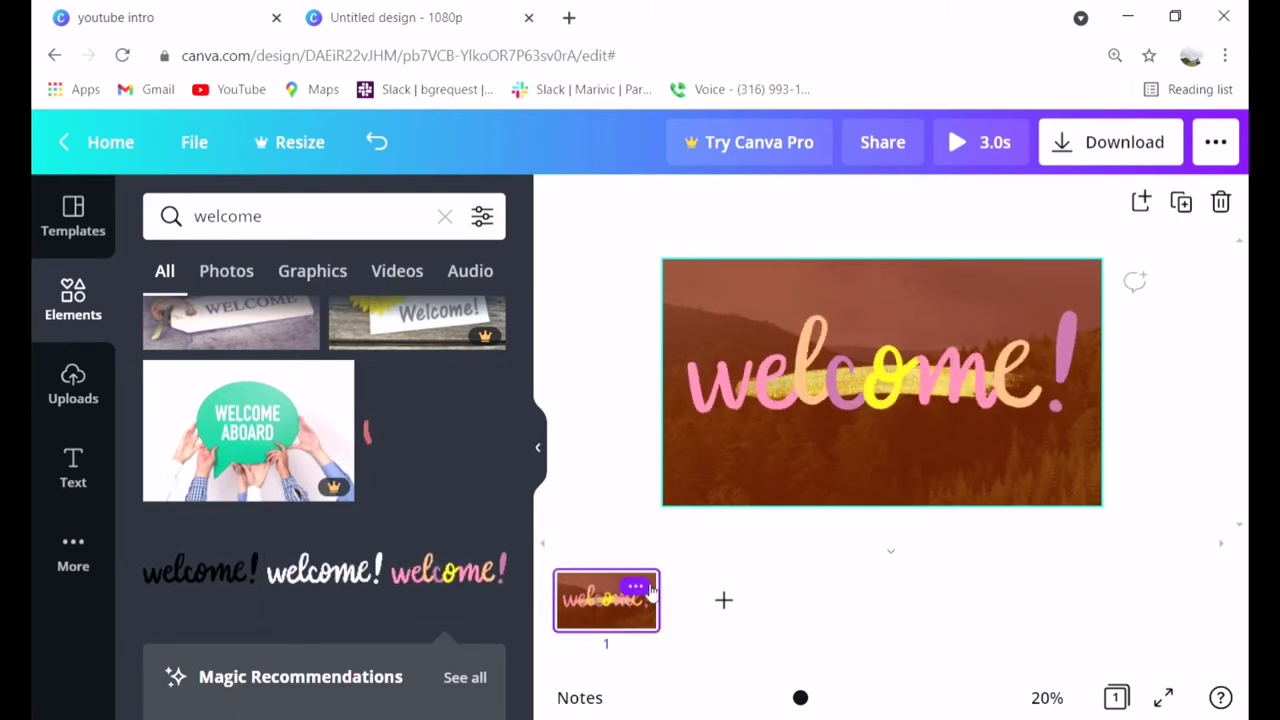
pyautogui.click(648, 587)
pyautogui.click(737, 442)
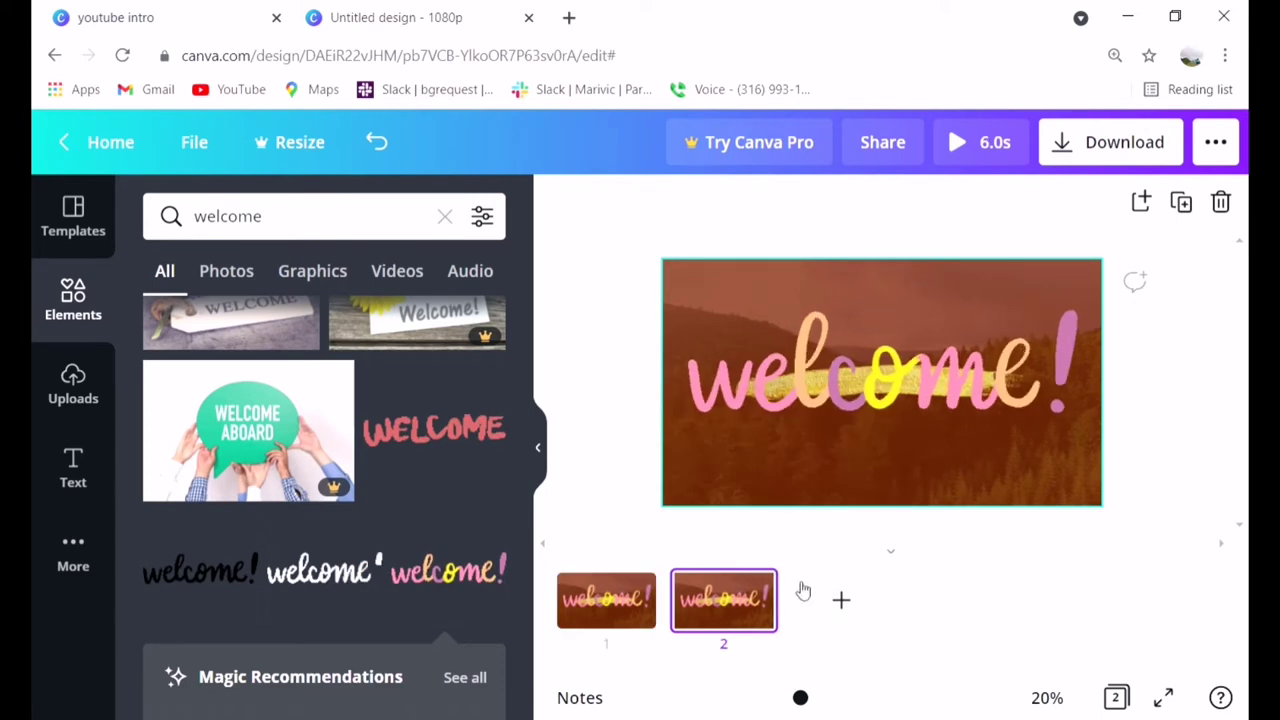
# - Delete the welcome! text from page 2 and undo an accidental rectangle
pyautogui.click(892, 405)
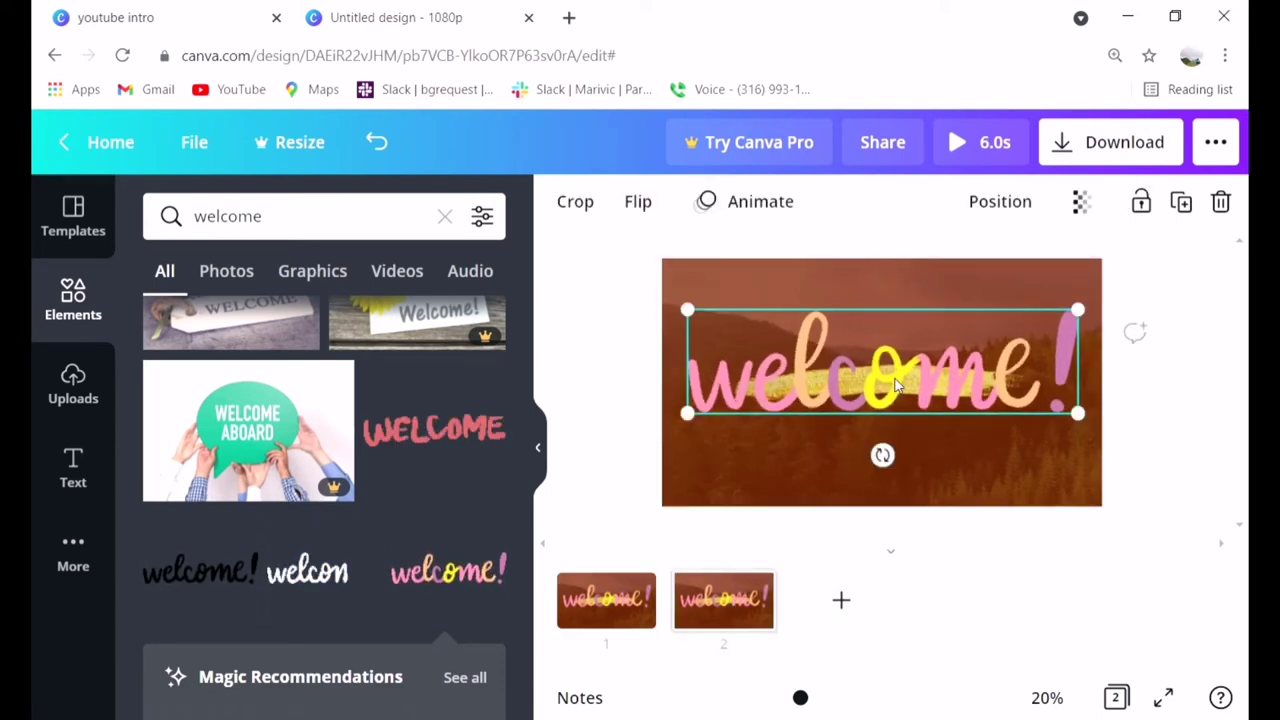
pyautogui.press('Delete')
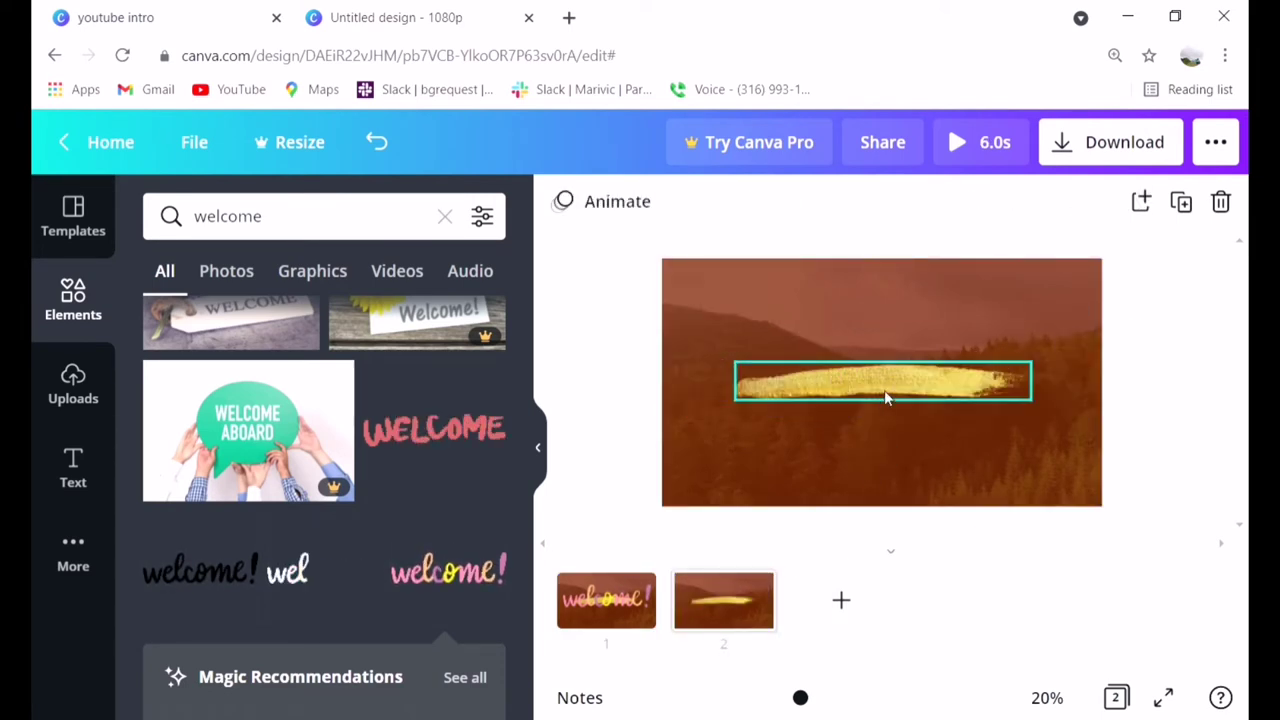
pyautogui.click(918, 380)
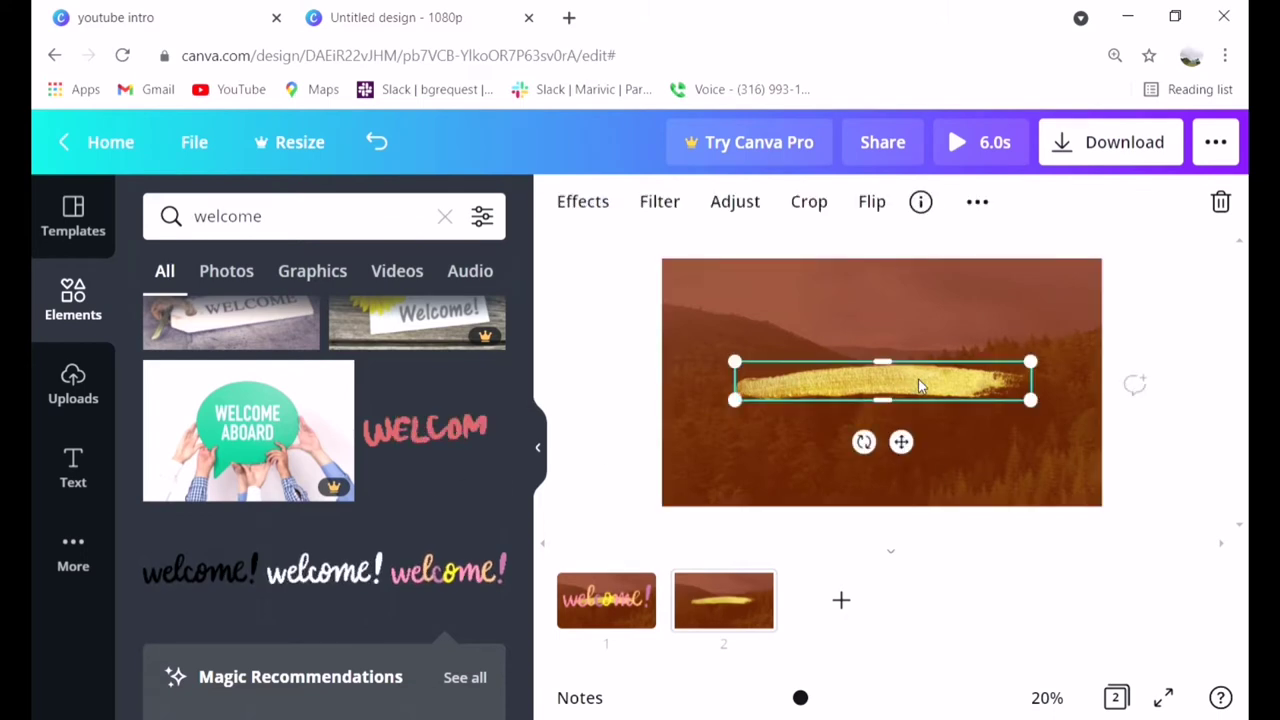
pyautogui.press('r')
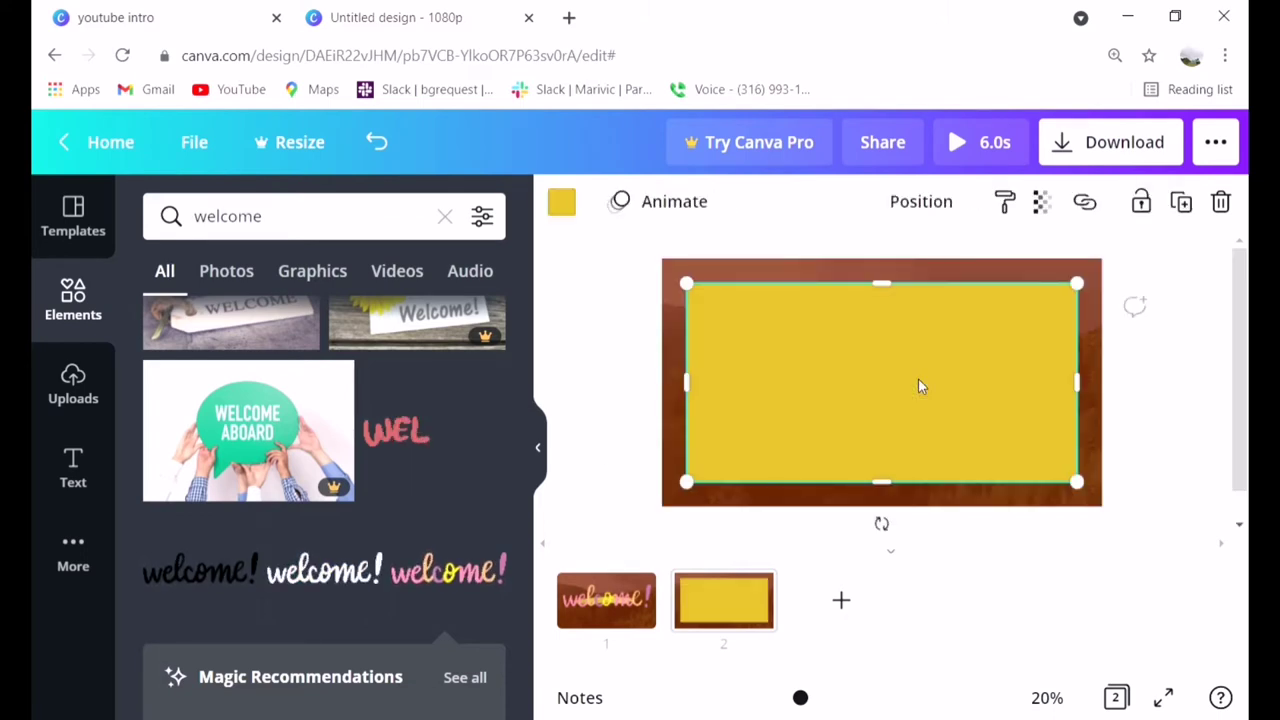
pyautogui.hotkey('ctrl', 'z')
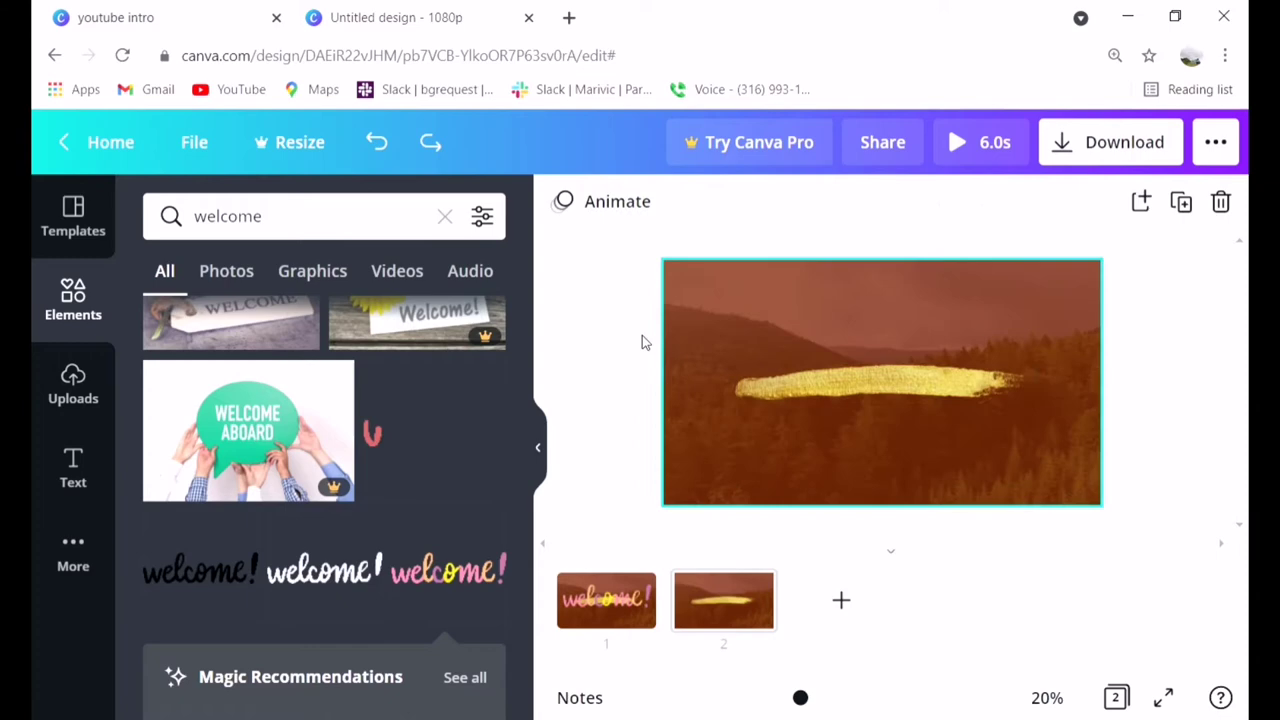
# - Drag the Thank you! text combination from the Text panel onto page 2
pyautogui.click(73, 465)
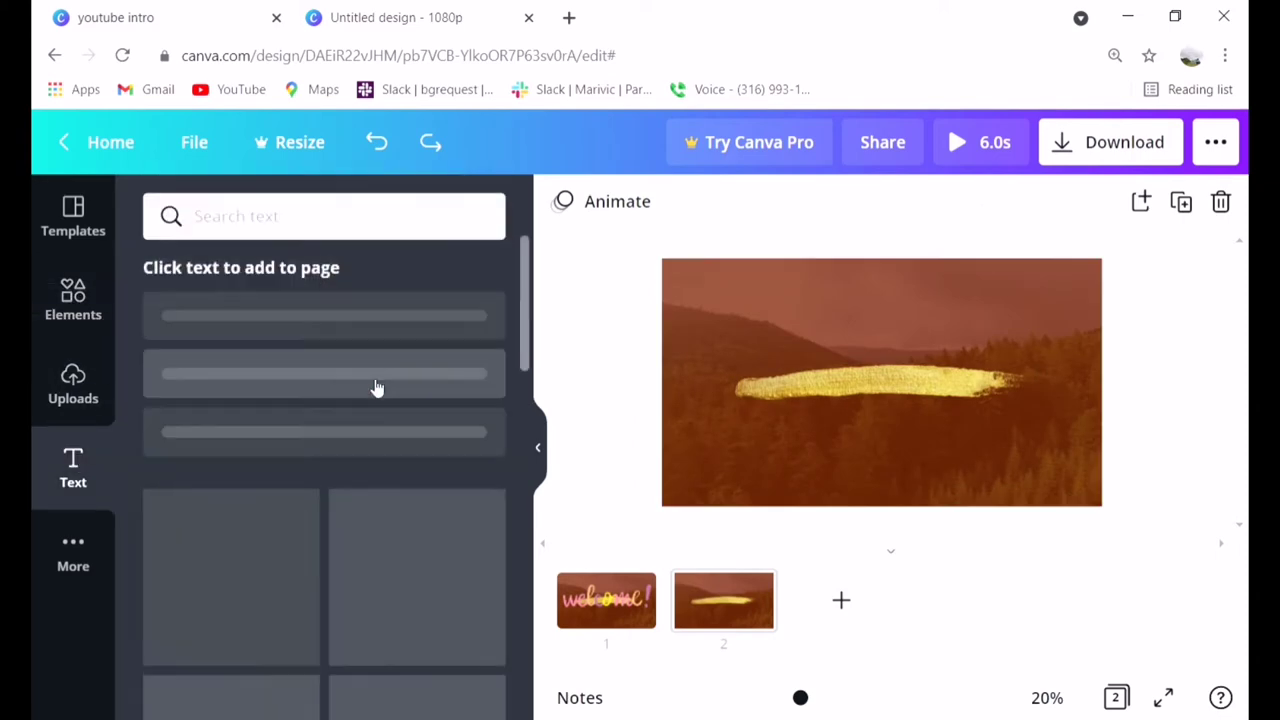
pyautogui.scroll(-1, 390, 393)
pyautogui.scroll(-6, 390, 393)
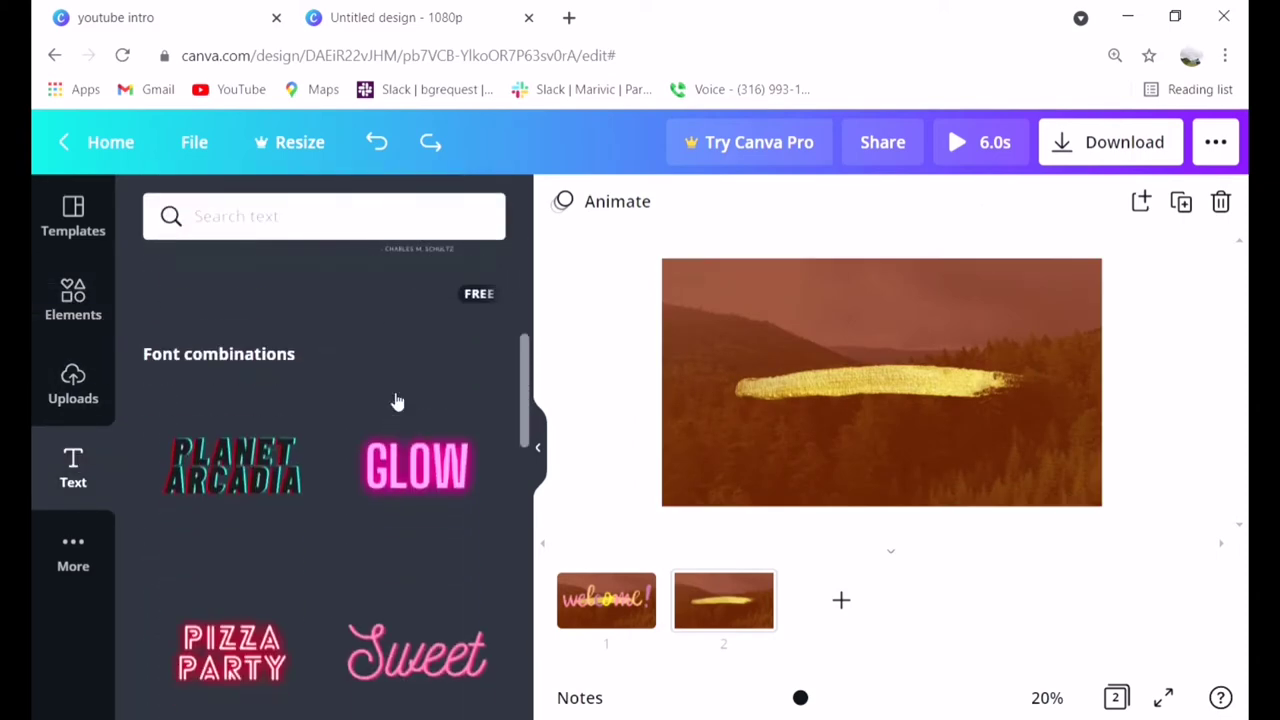
pyautogui.scroll(-3, 425, 507)
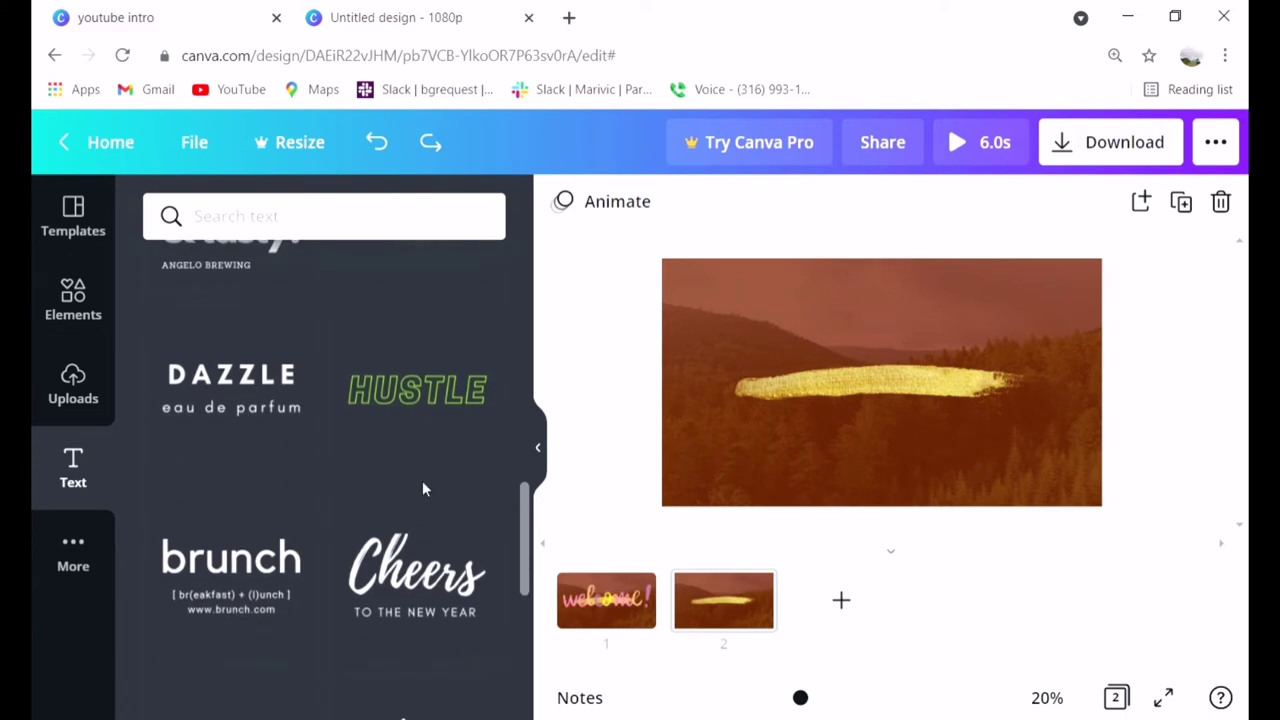
pyautogui.scroll(-3, 423, 486)
pyautogui.scroll(-2, 346, 531)
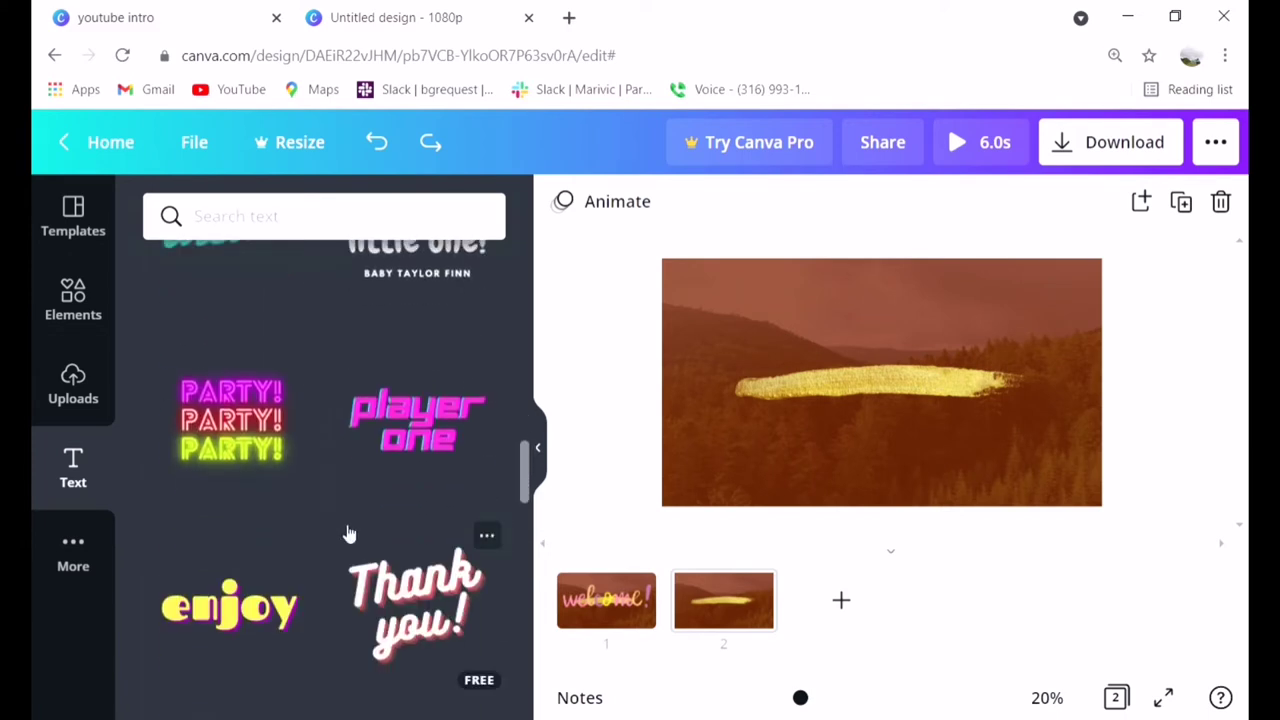
pyautogui.scroll(-1, 390, 530)
pyautogui.moveTo(504, 517); pyautogui.dragTo(872, 390)
# - Remove the stray Slay Day neon text and select the you! line
pyautogui.click(900, 388)
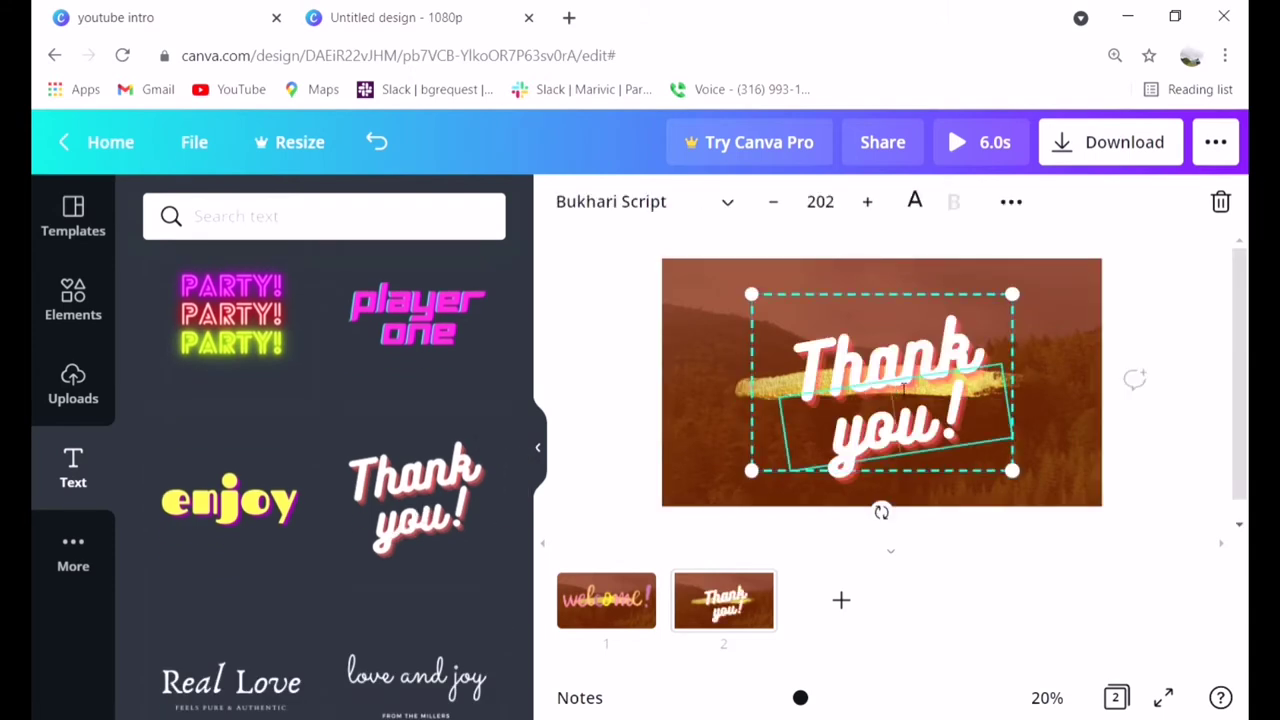
pyautogui.click(852, 366)
pyautogui.doubleClick(855, 366)
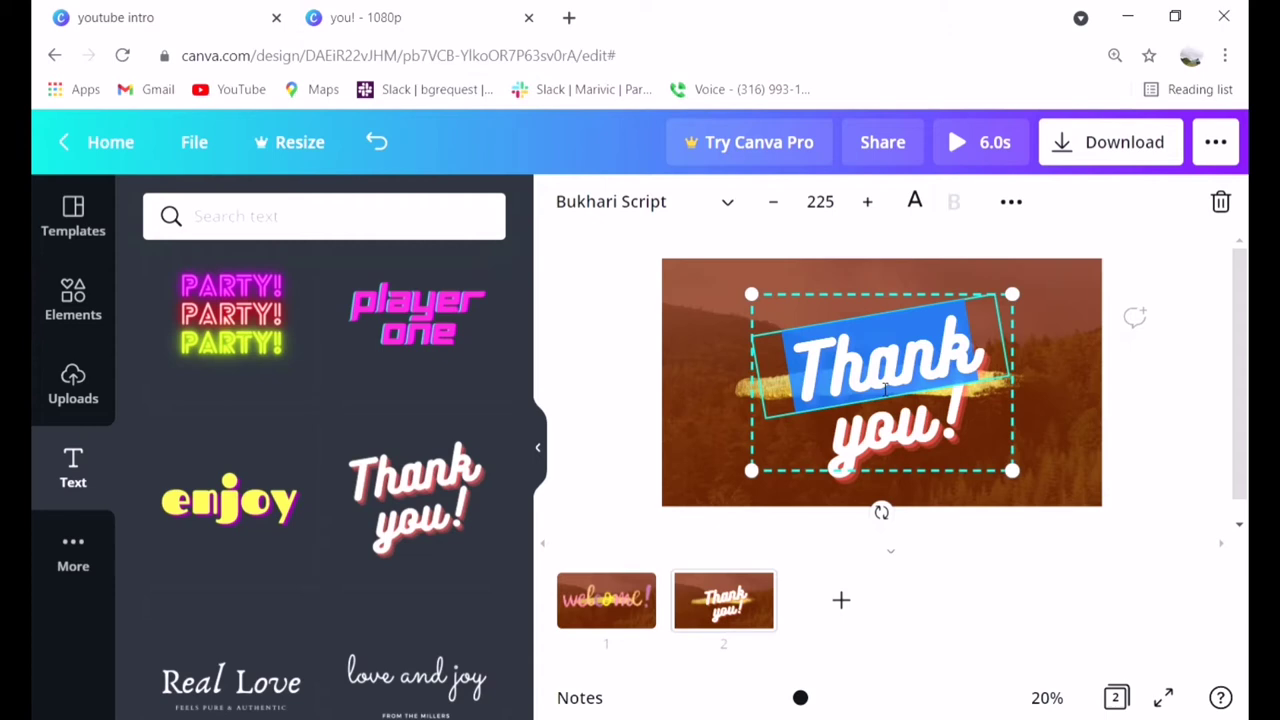
pyautogui.click(940, 425)
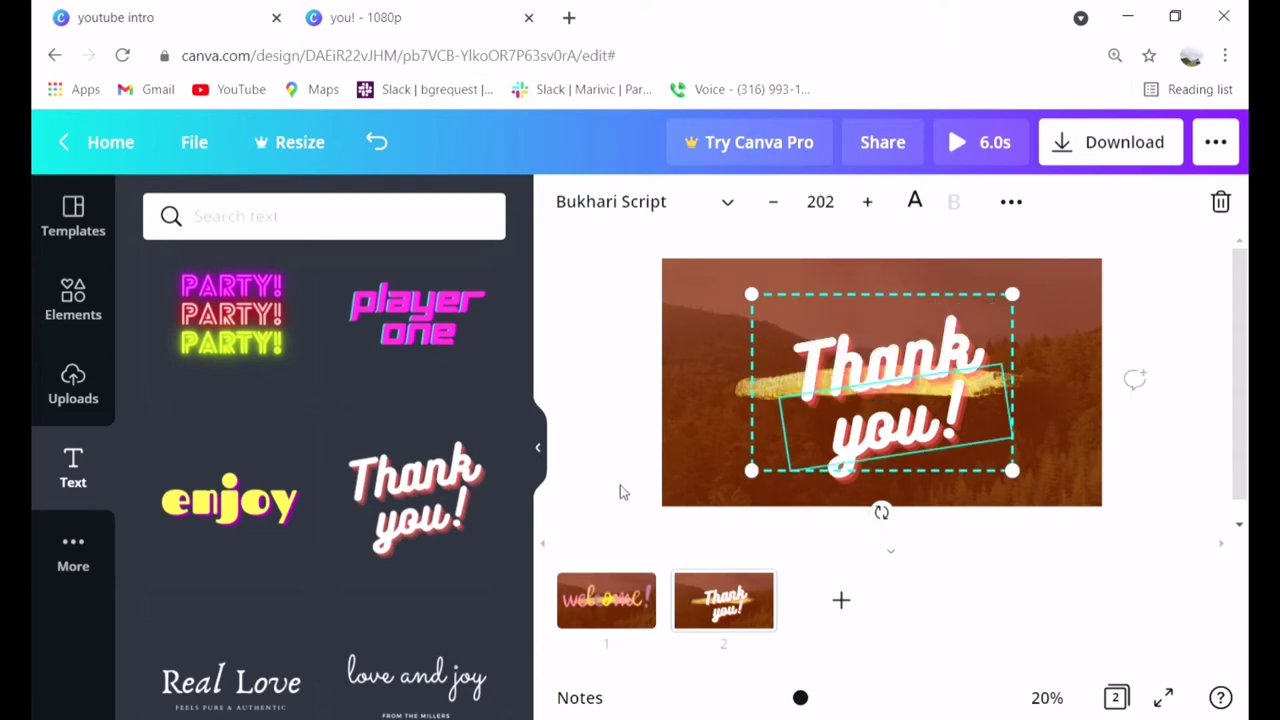
pyautogui.scroll(-5, 432, 497)
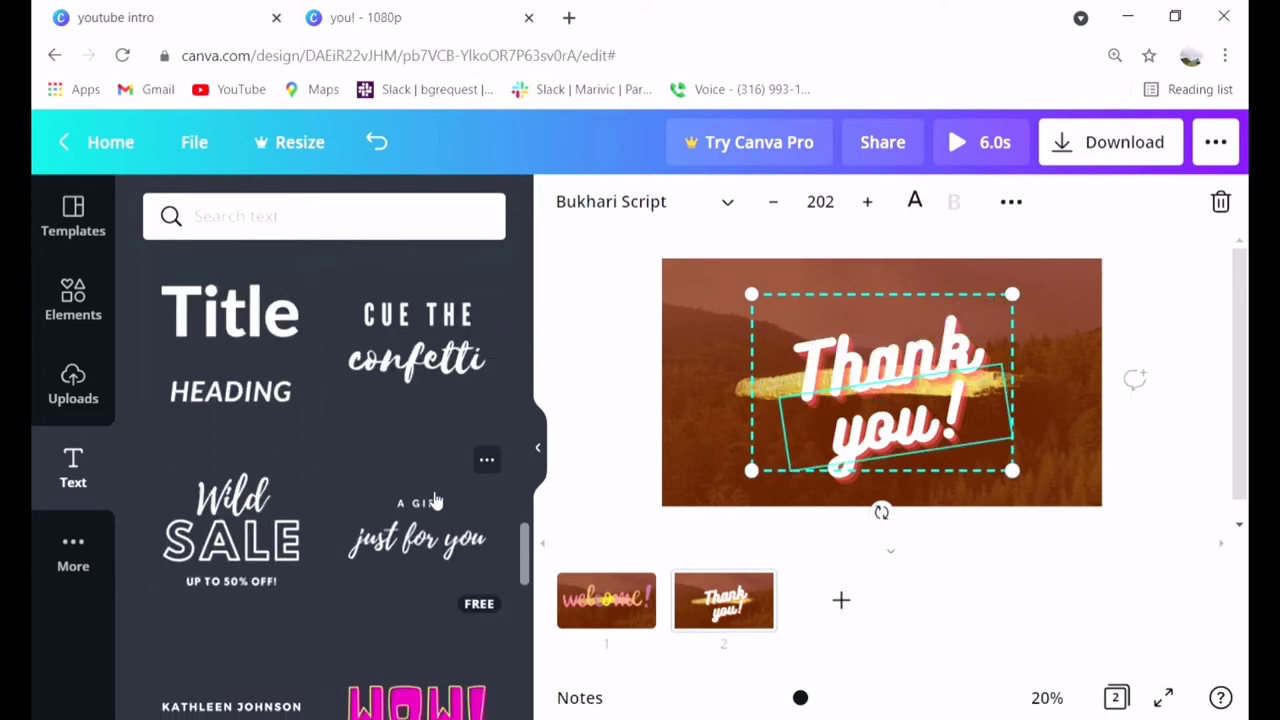
pyautogui.scroll(-6, 432, 497)
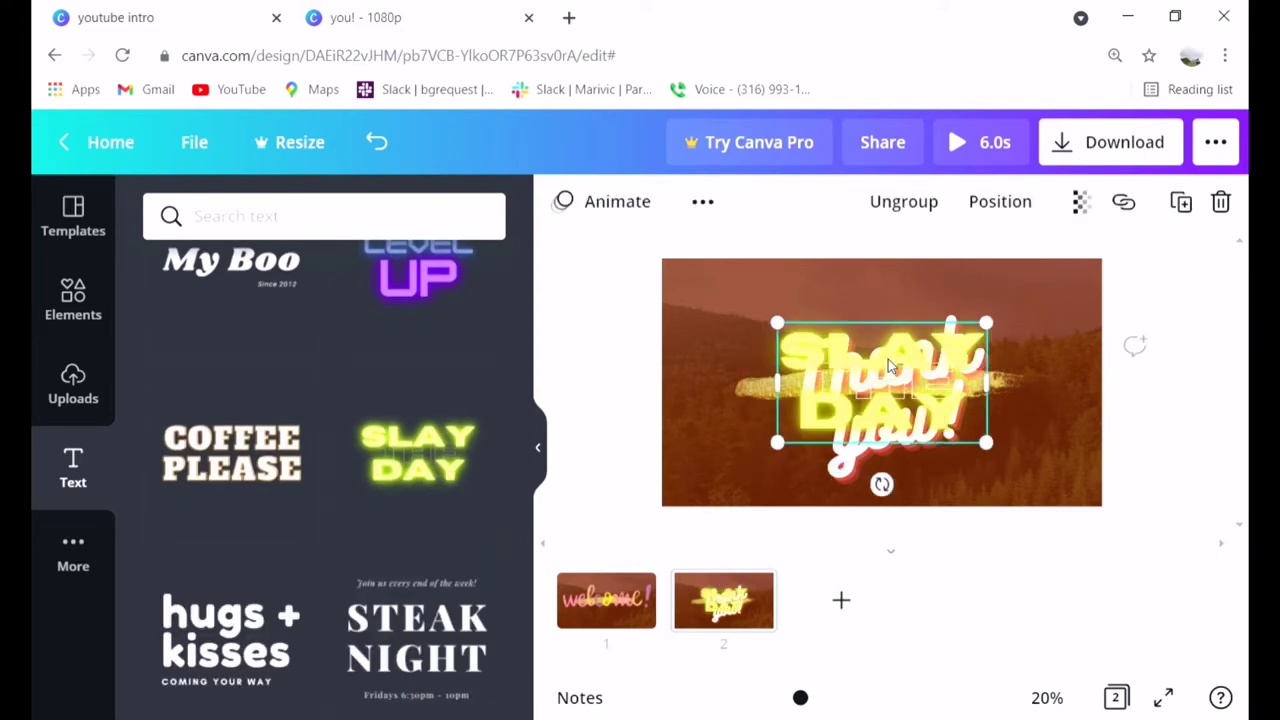
pyautogui.press('Delete')
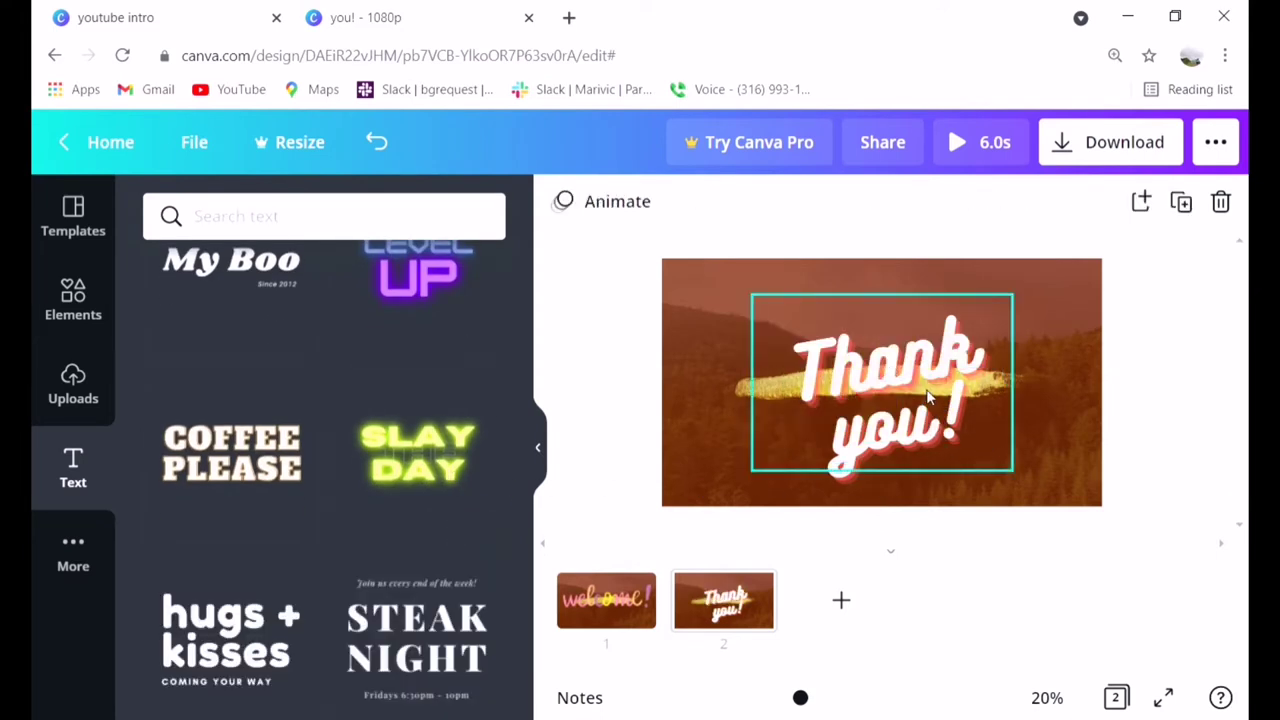
pyautogui.click(898, 398)
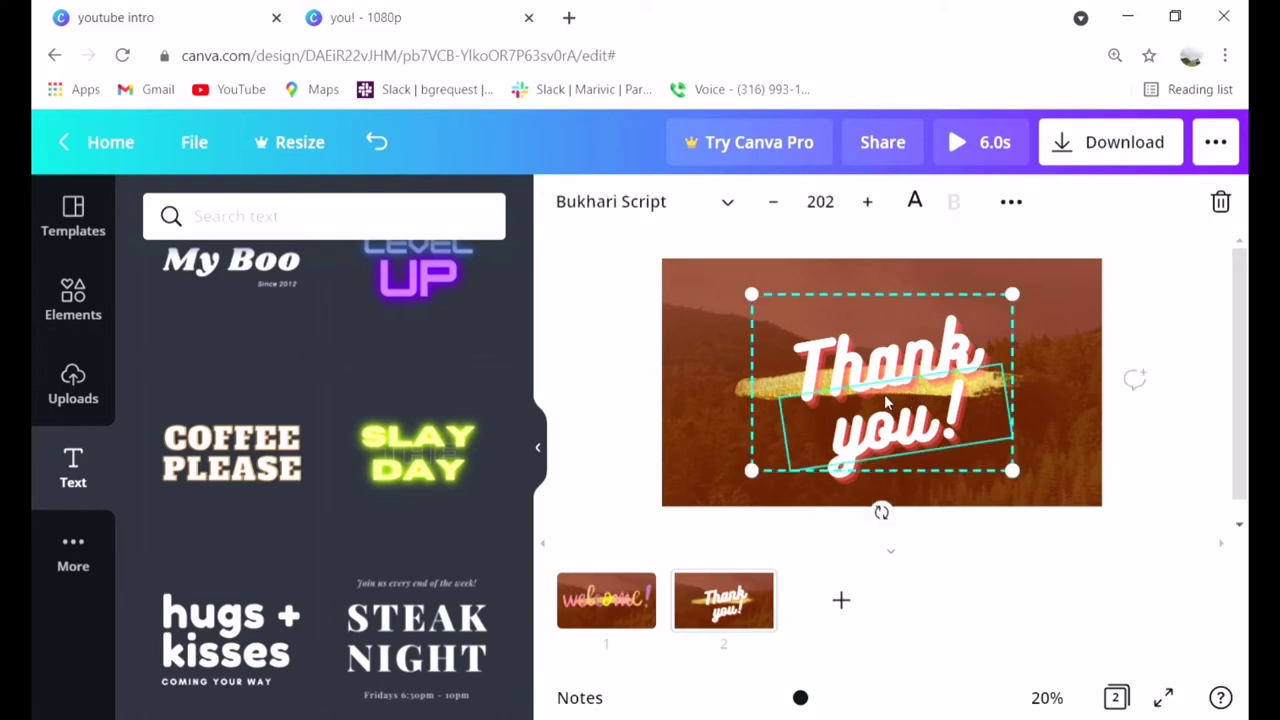
# - Delete the you! line and retype the title as the creator's name with 'Vlog' on a second line
pyautogui.press('Delete')
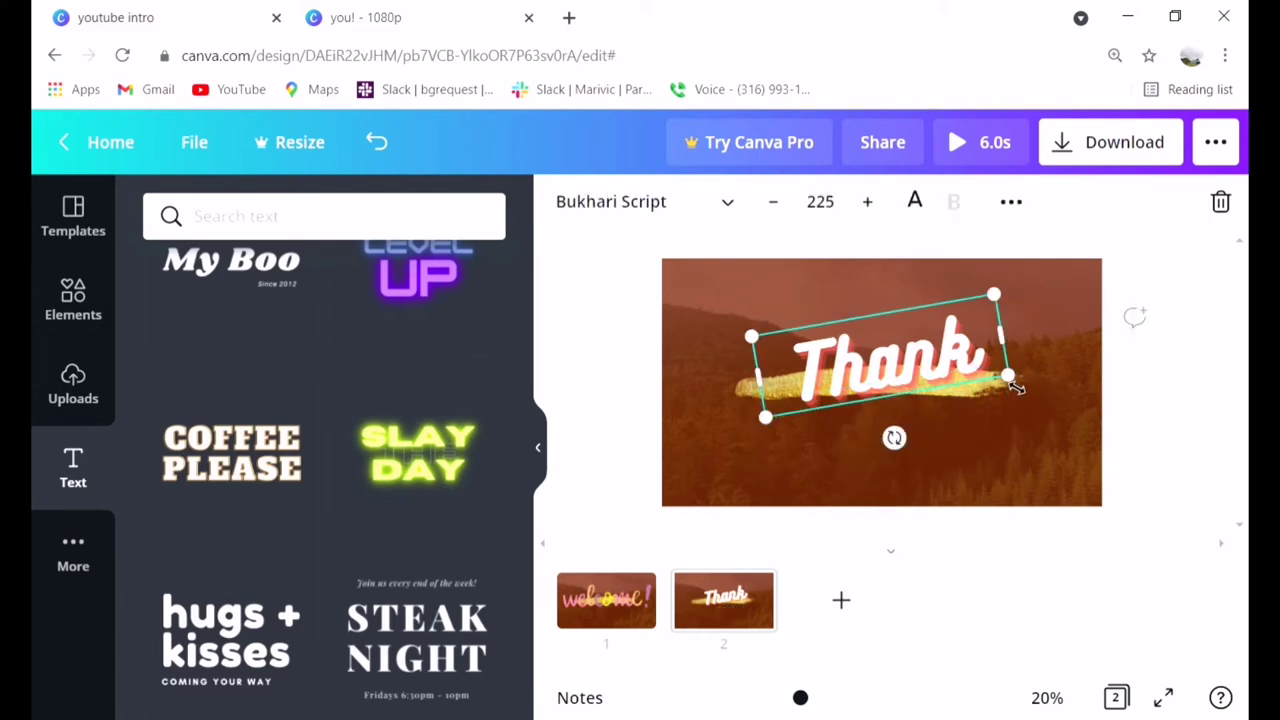
pyautogui.moveTo(894, 438); pyautogui.dragTo(888, 448)
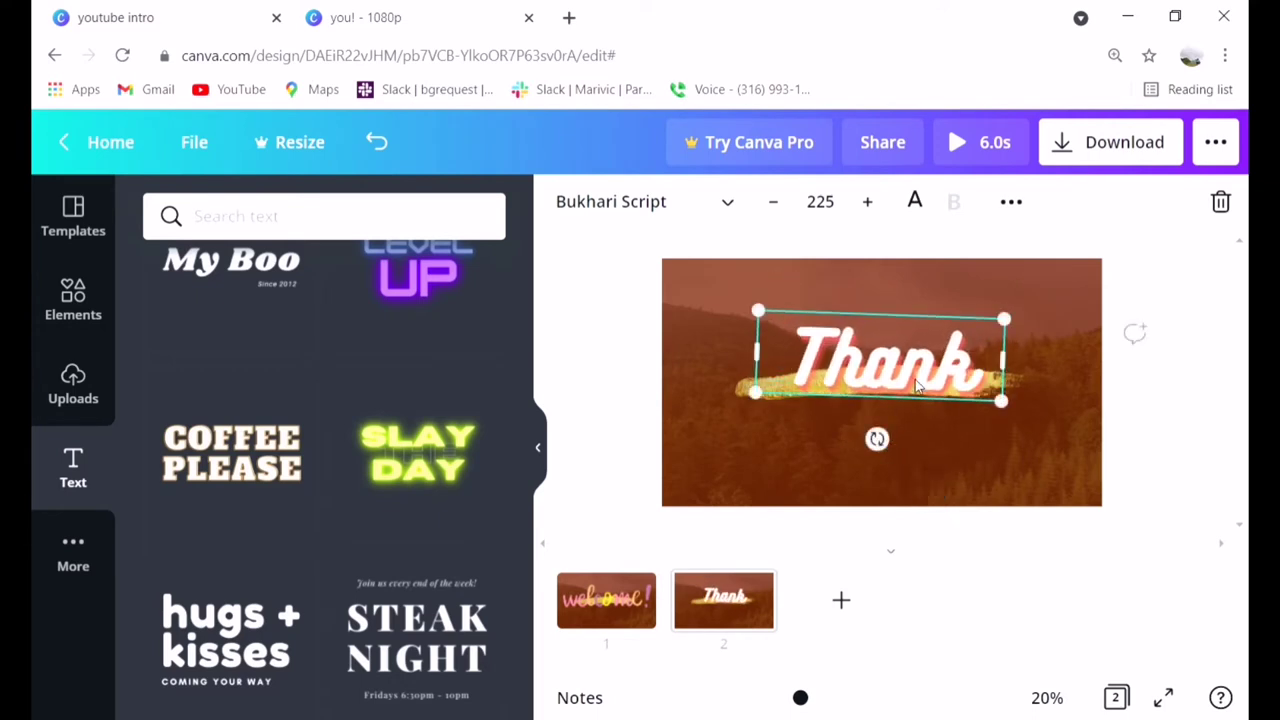
pyautogui.doubleClick(930, 377)
pyautogui.write('maroc')
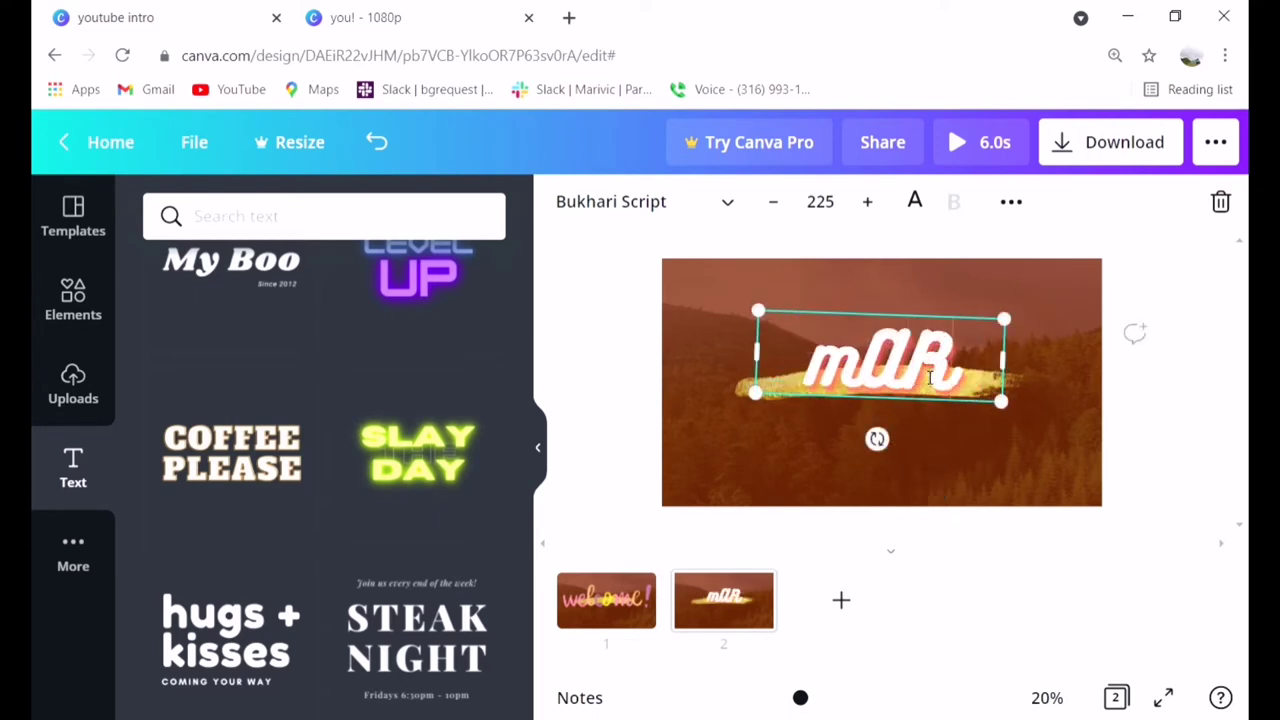
pyautogui.press('BackSpace')
pyautogui.press('BackSpace')
pyautogui.press('BackSpace')
pyautogui.press('BackSpace')
pyautogui.press('BackSpace')
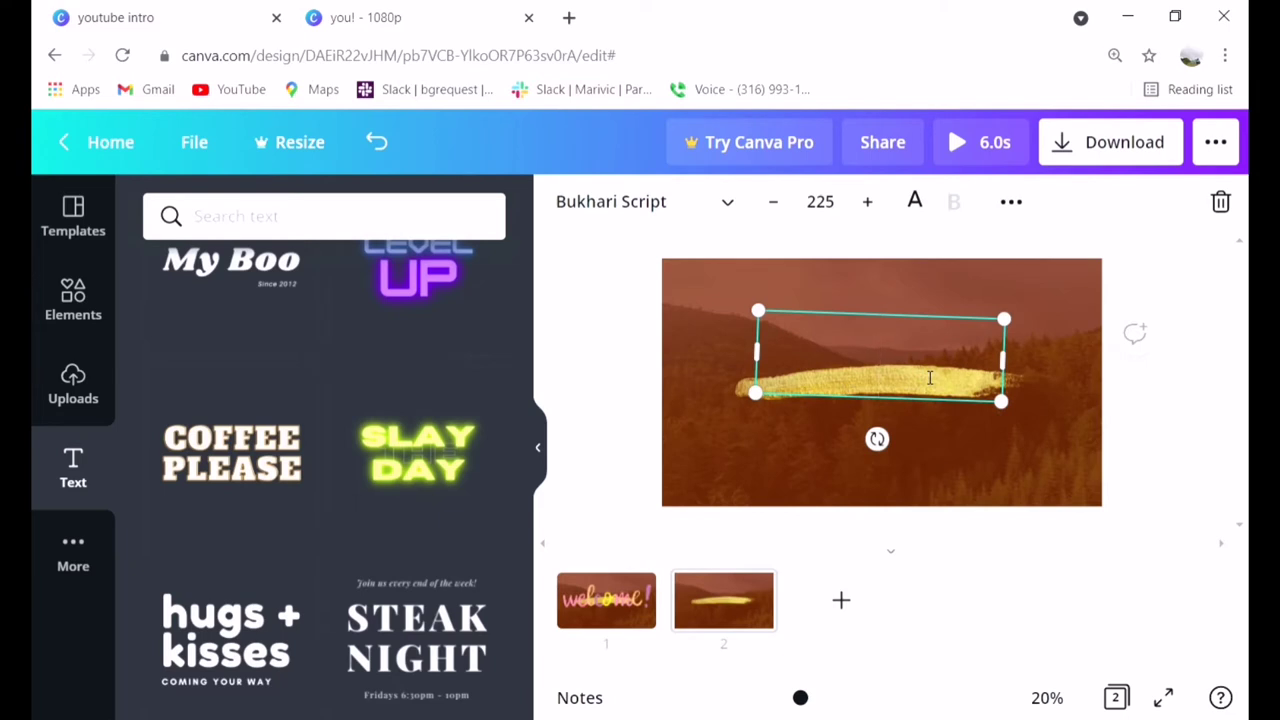
pyautogui.write('Maricel')
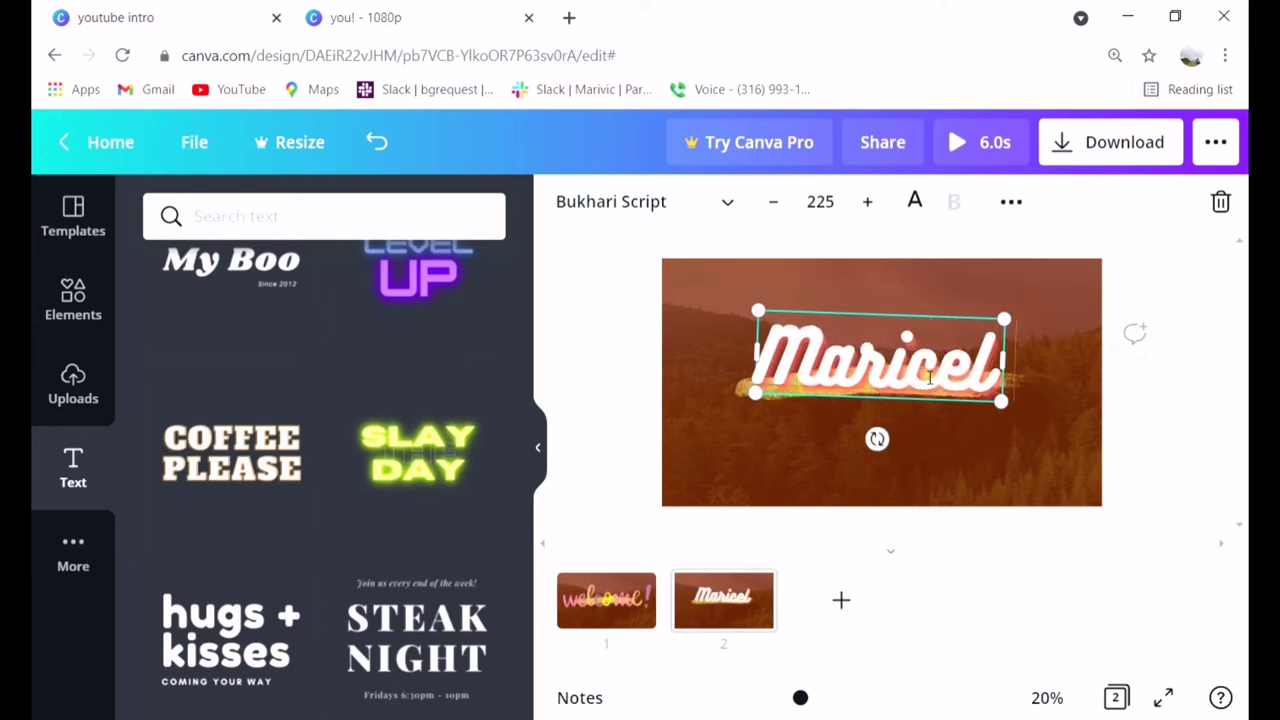
pyautogui.press('Return')
pyautogui.write('Mojica')
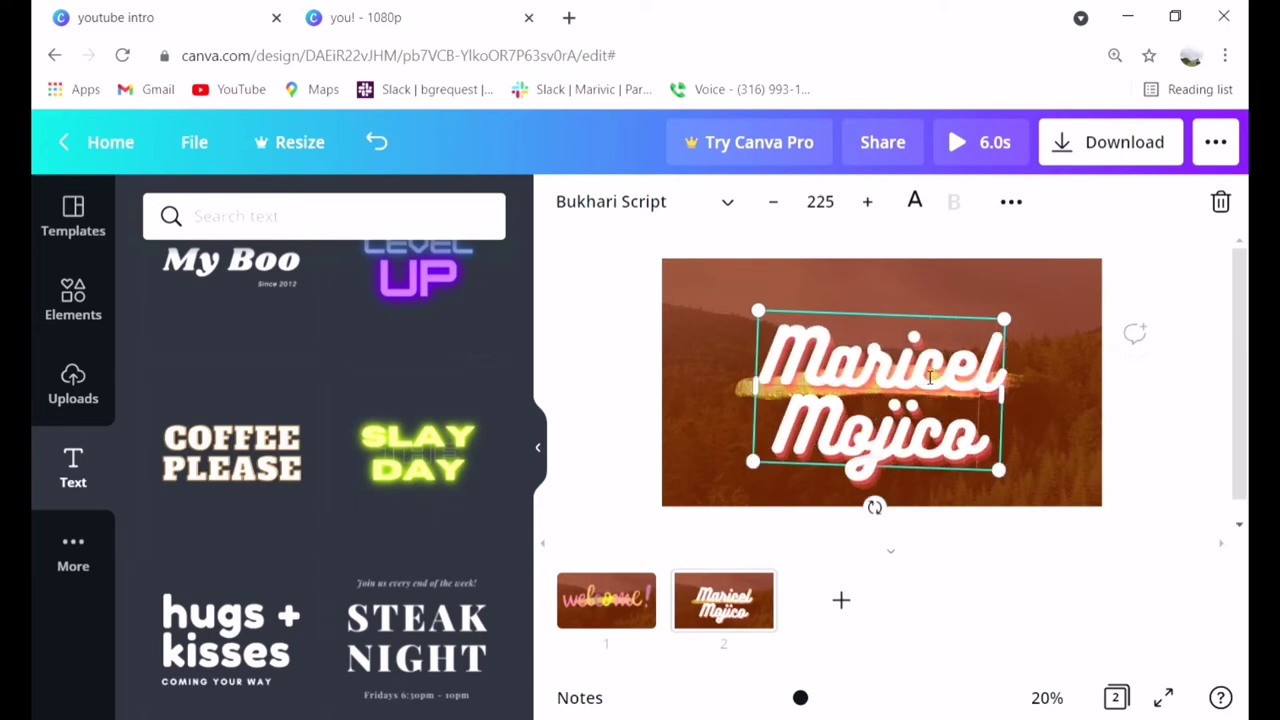
pyautogui.write("'s V")
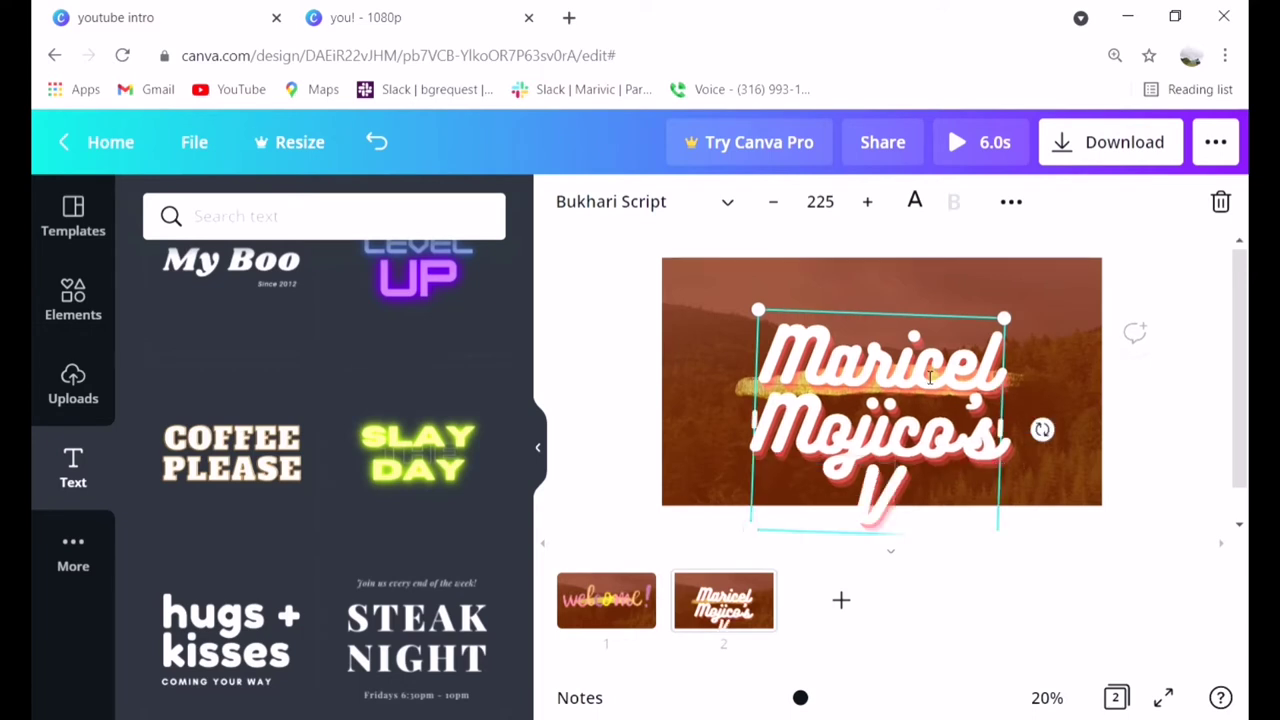
pyautogui.write('log')
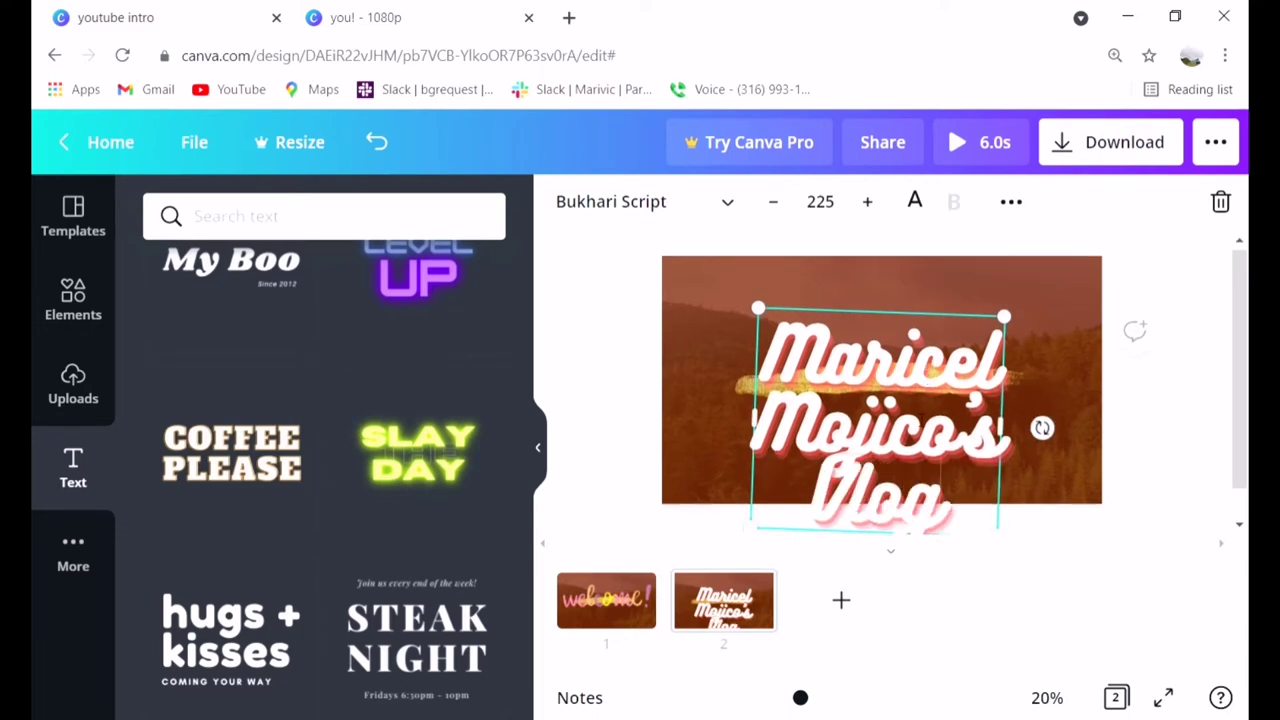
# - Widen the title box, move it up and left, and rotate it level to 0°
pyautogui.moveTo(1020, 438); pyautogui.dragTo(1076, 438)
pyautogui.moveTo(995, 432); pyautogui.dragTo(960, 355)
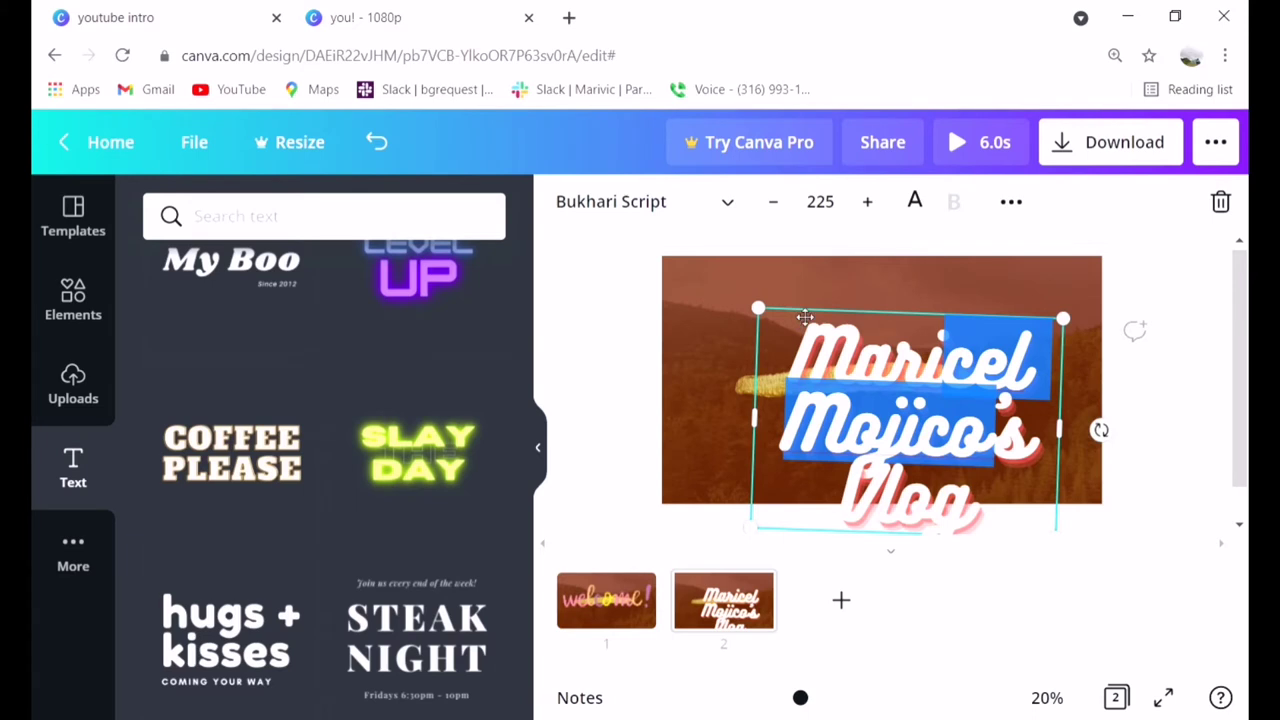
pyautogui.moveTo(805, 318); pyautogui.dragTo(789, 284)
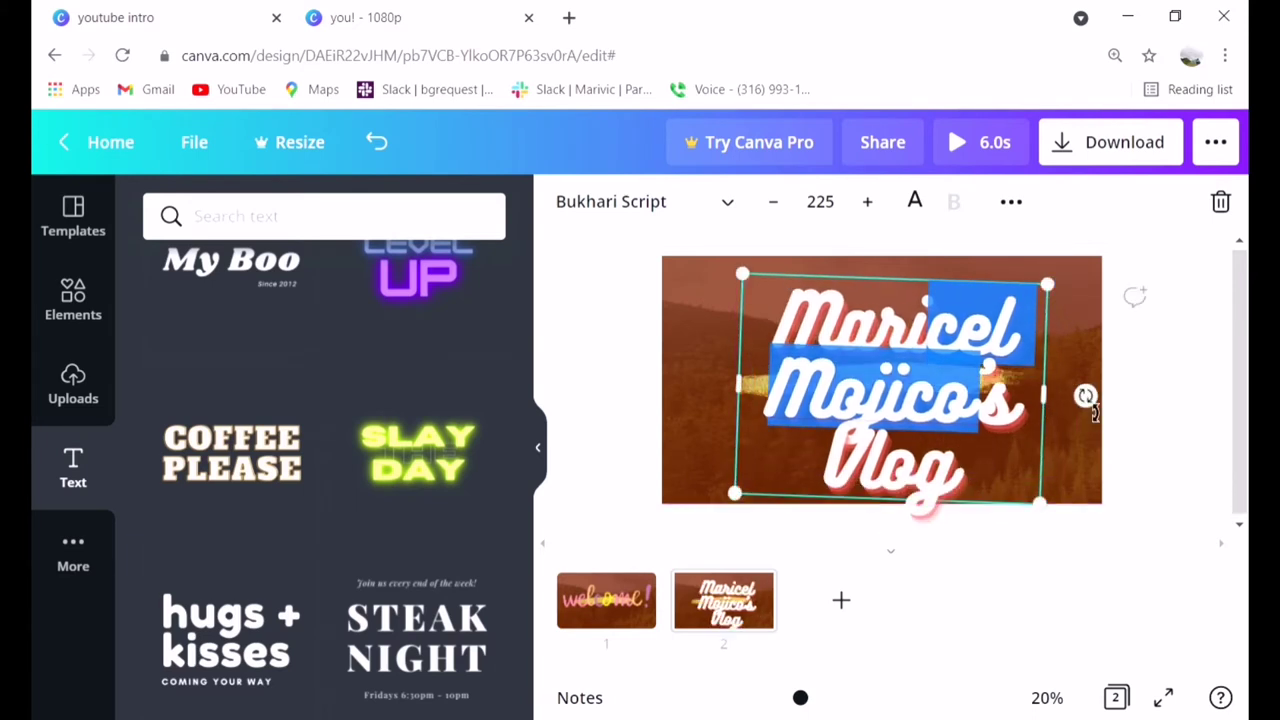
pyautogui.moveTo(1094, 410)
pyautogui.mouseDown()
pyautogui.moveTo(1086, 383)
pyautogui.moveTo(1091, 407)
pyautogui.mouseUp()
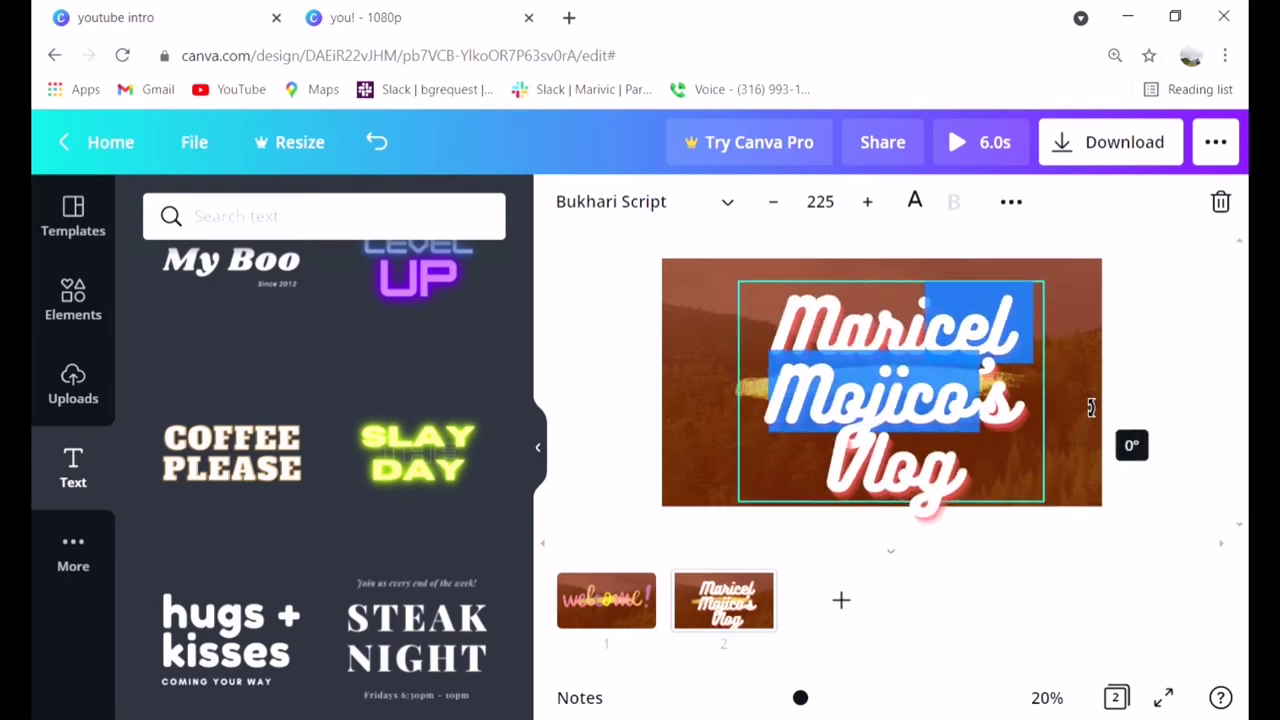
# - Set the title in Playlist Script, widen its box to two lines, and centre it
pyautogui.click(729, 205)
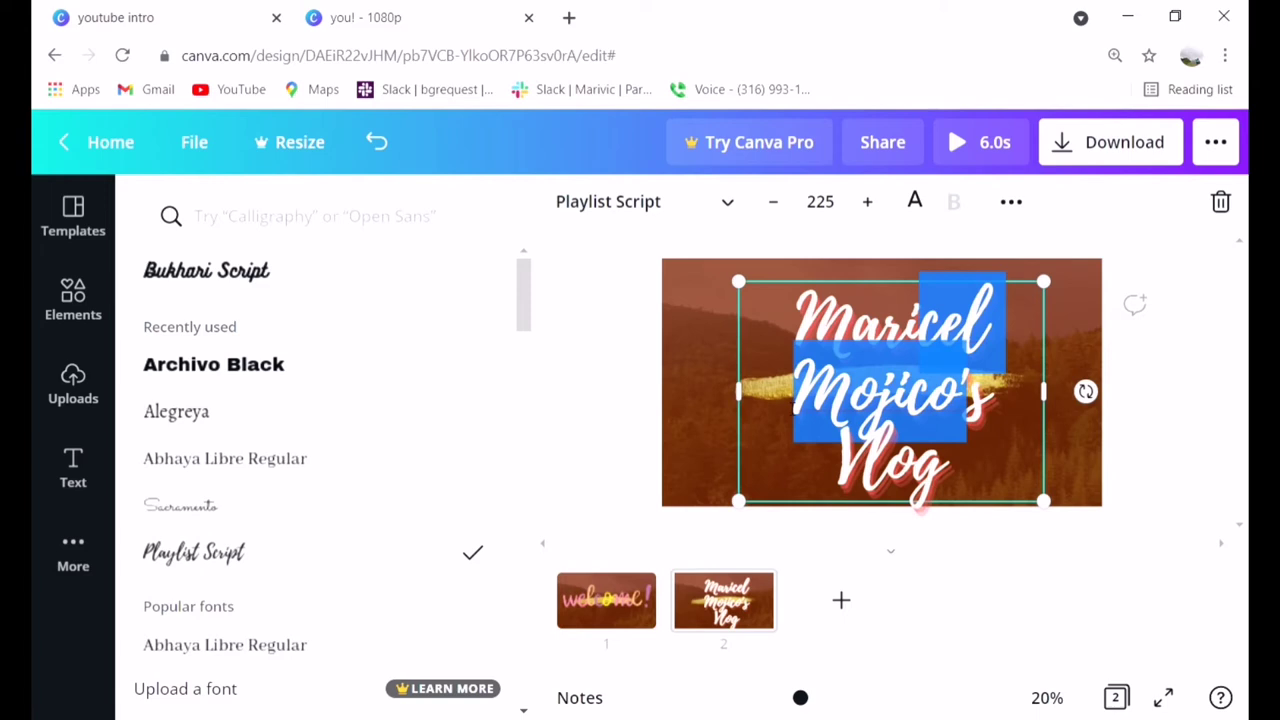
pyautogui.moveTo(748, 398); pyautogui.dragTo(643, 374)
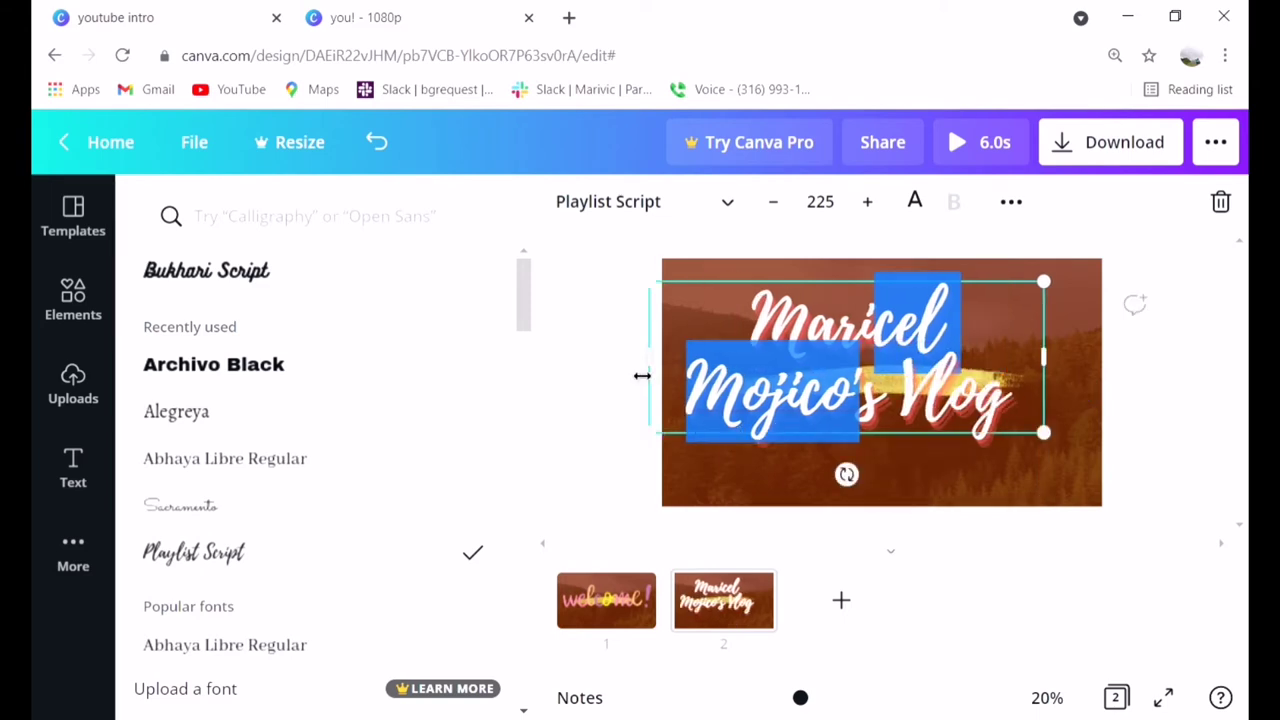
pyautogui.moveTo(1055, 373); pyautogui.dragTo(1122, 380)
pyautogui.click(840, 484)
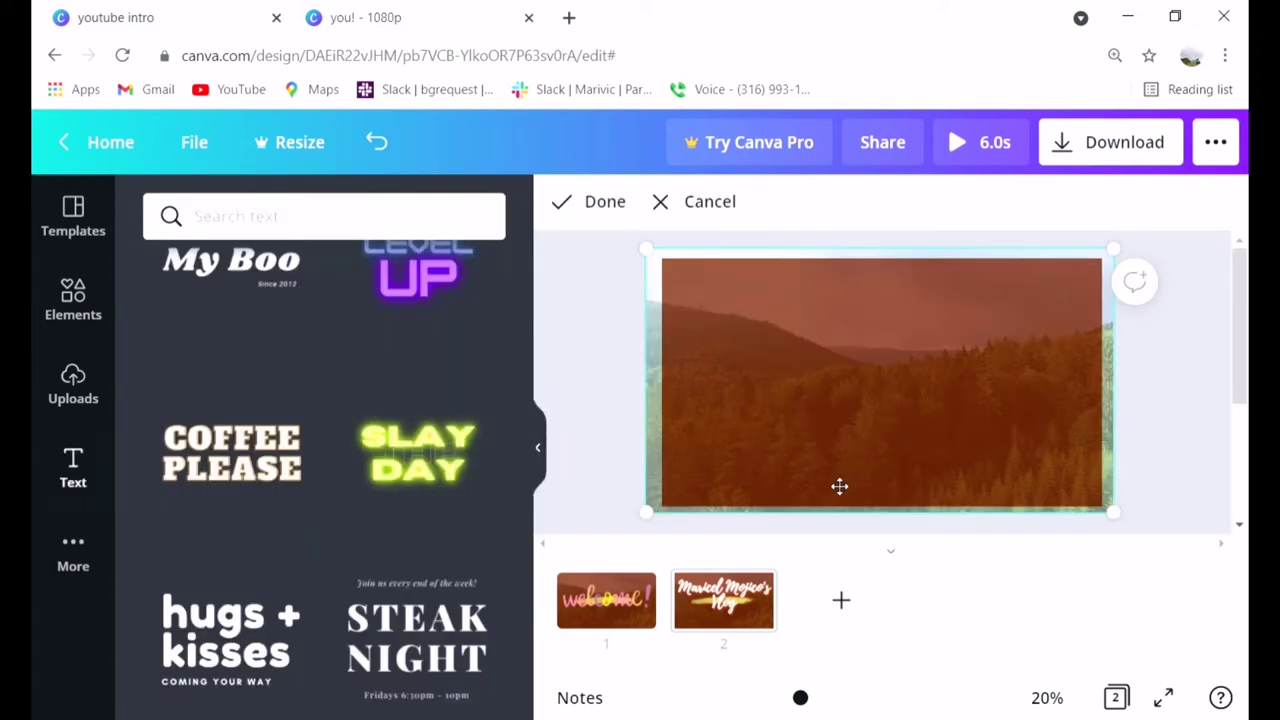
pyautogui.moveTo(805, 308); pyautogui.dragTo(817, 336)
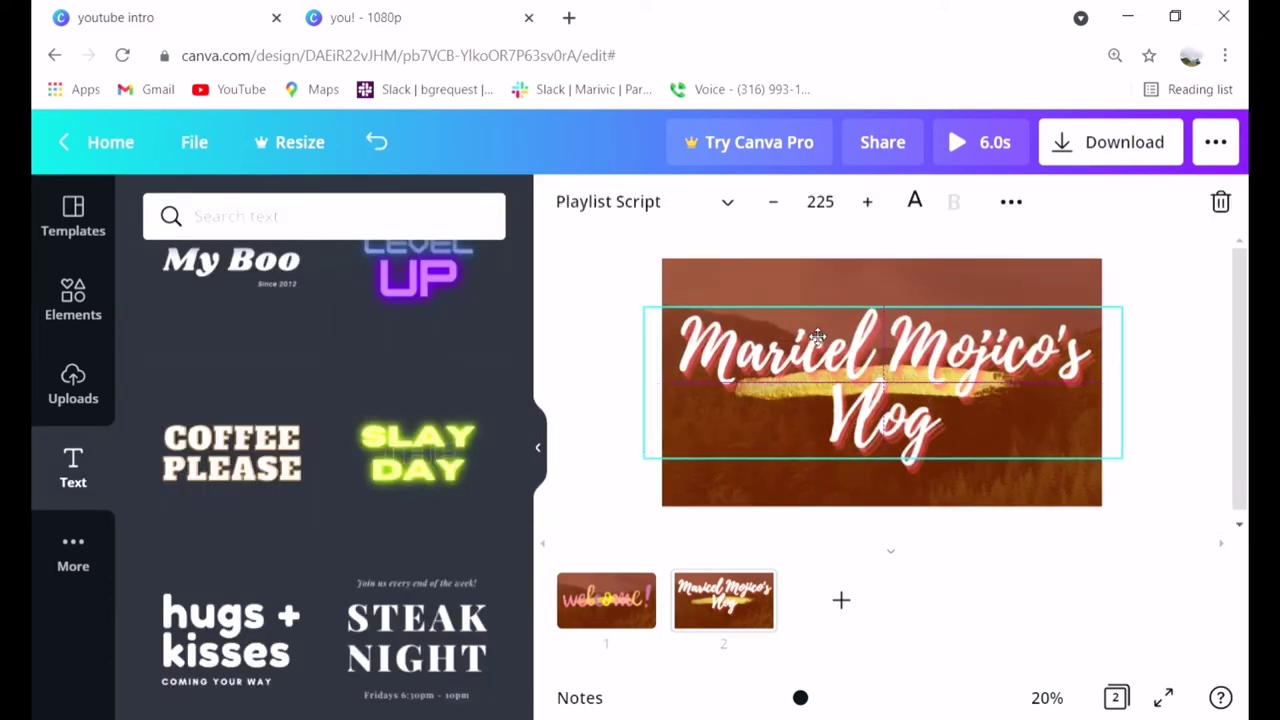
pyautogui.doubleClick(822, 479)
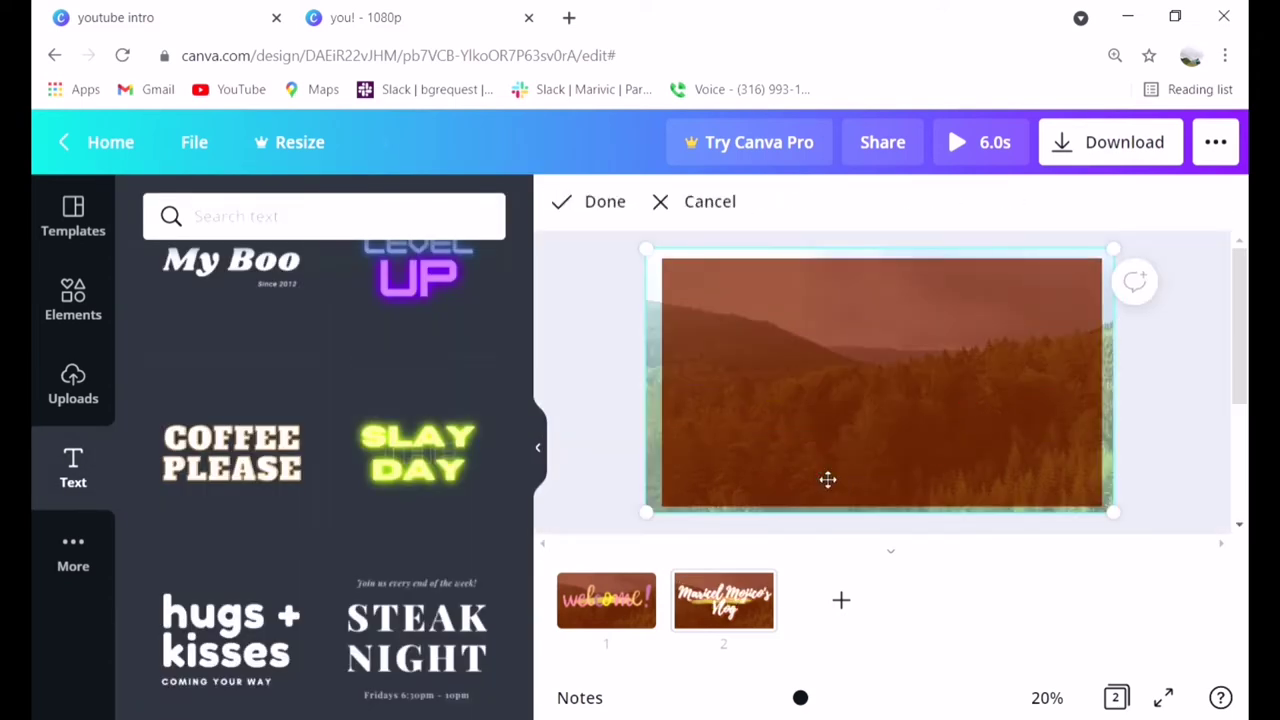
# - Tint page 2's background video pale yellow
pyautogui.click(604, 202)
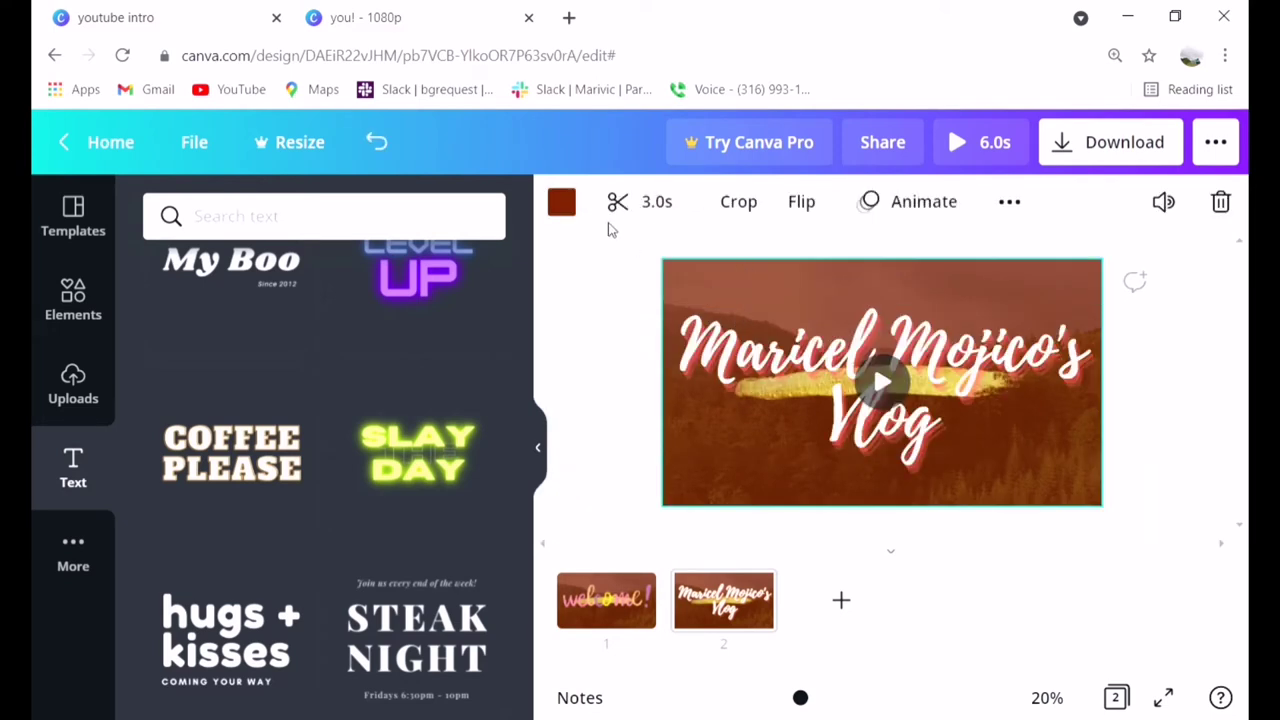
pyautogui.click(563, 202)
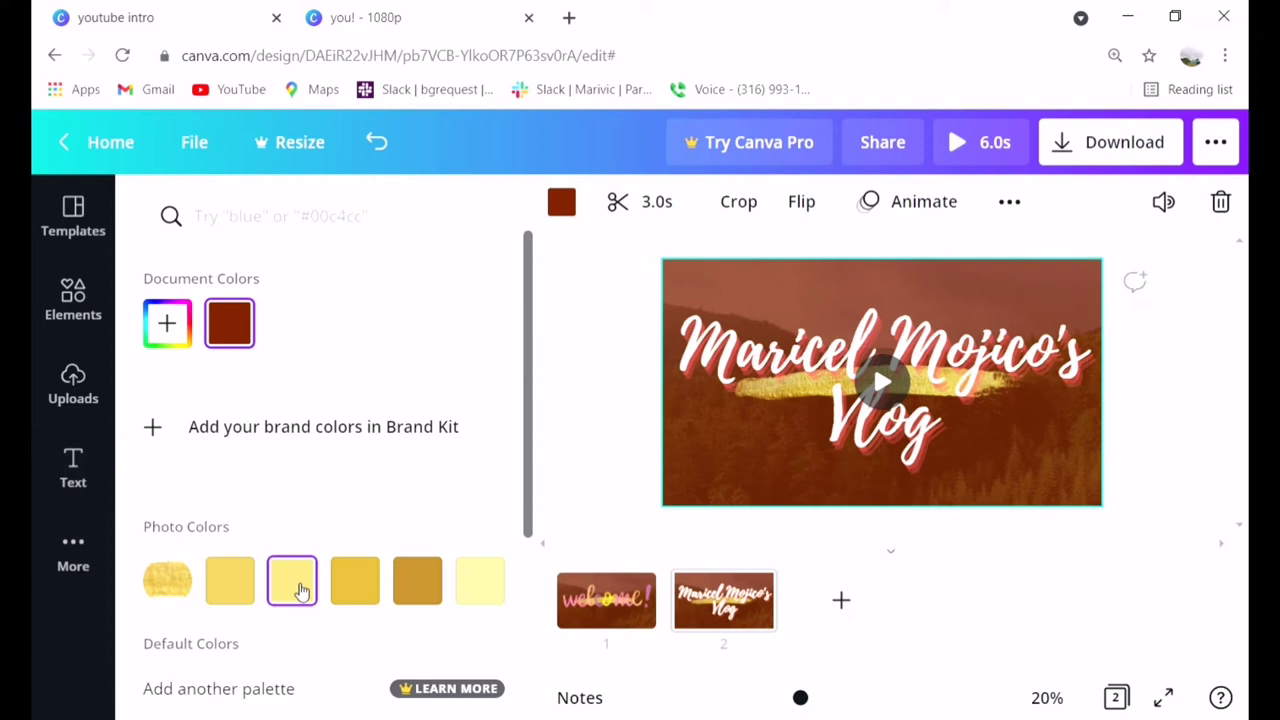
pyautogui.click(362, 588)
pyautogui.scroll(-1, 415, 428)
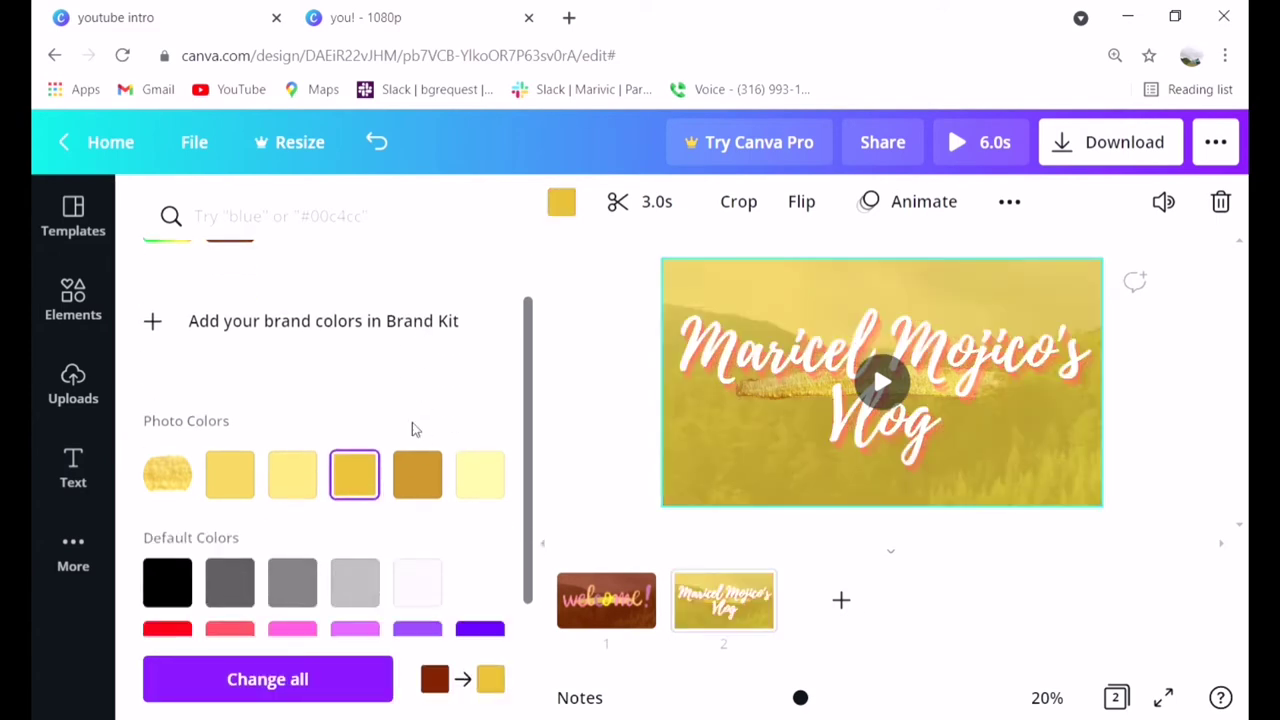
pyautogui.click(294, 481)
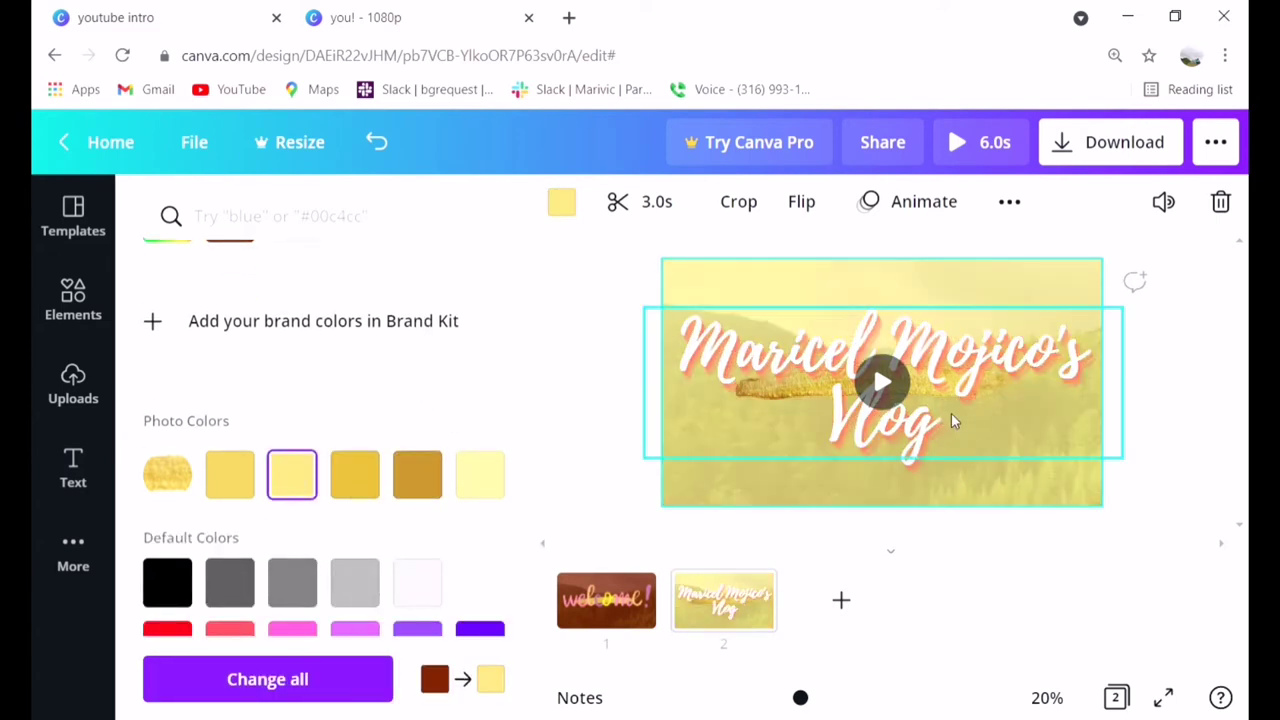
# - Colour the vlog title dark brown-red
pyautogui.click(945, 380)
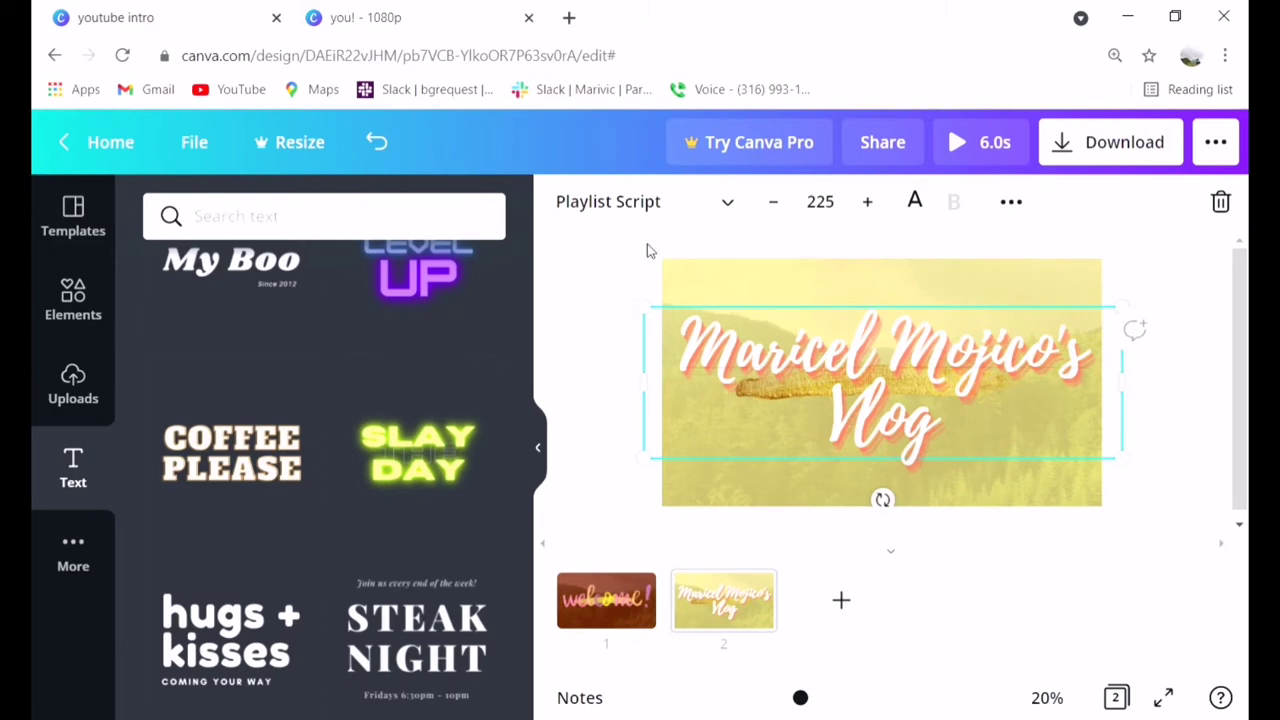
pyautogui.click(914, 205)
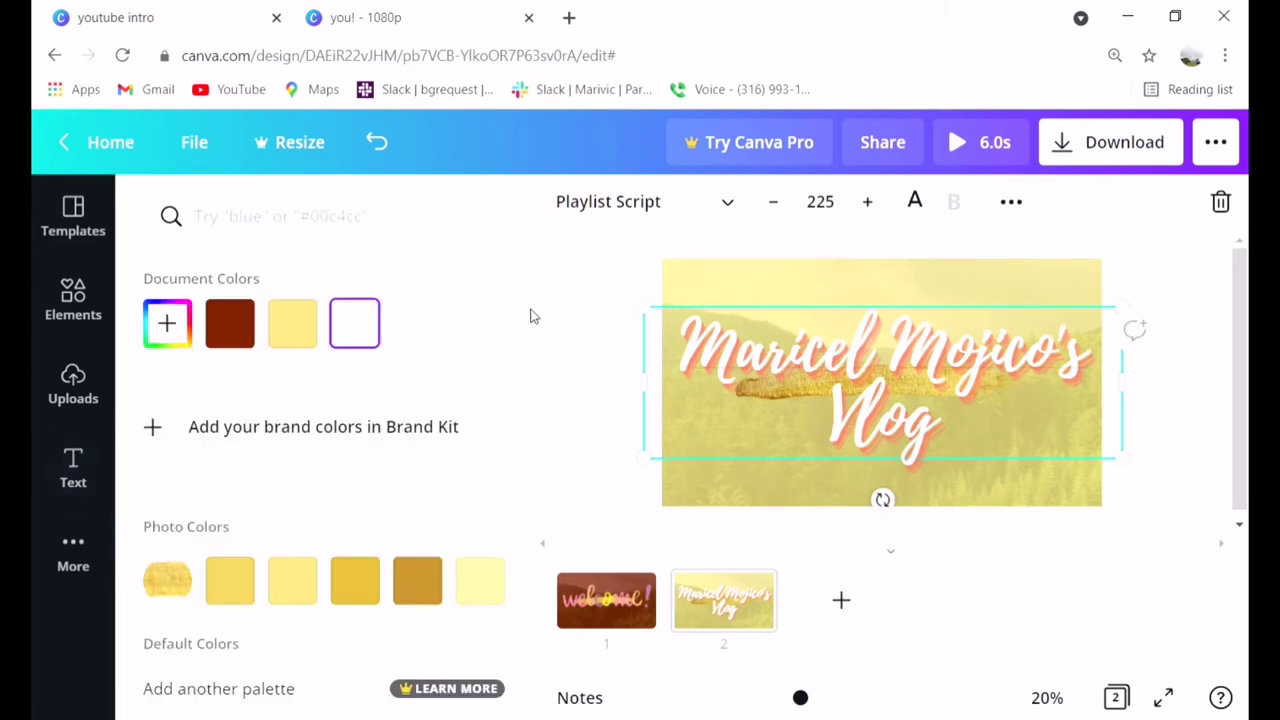
pyautogui.click(242, 330)
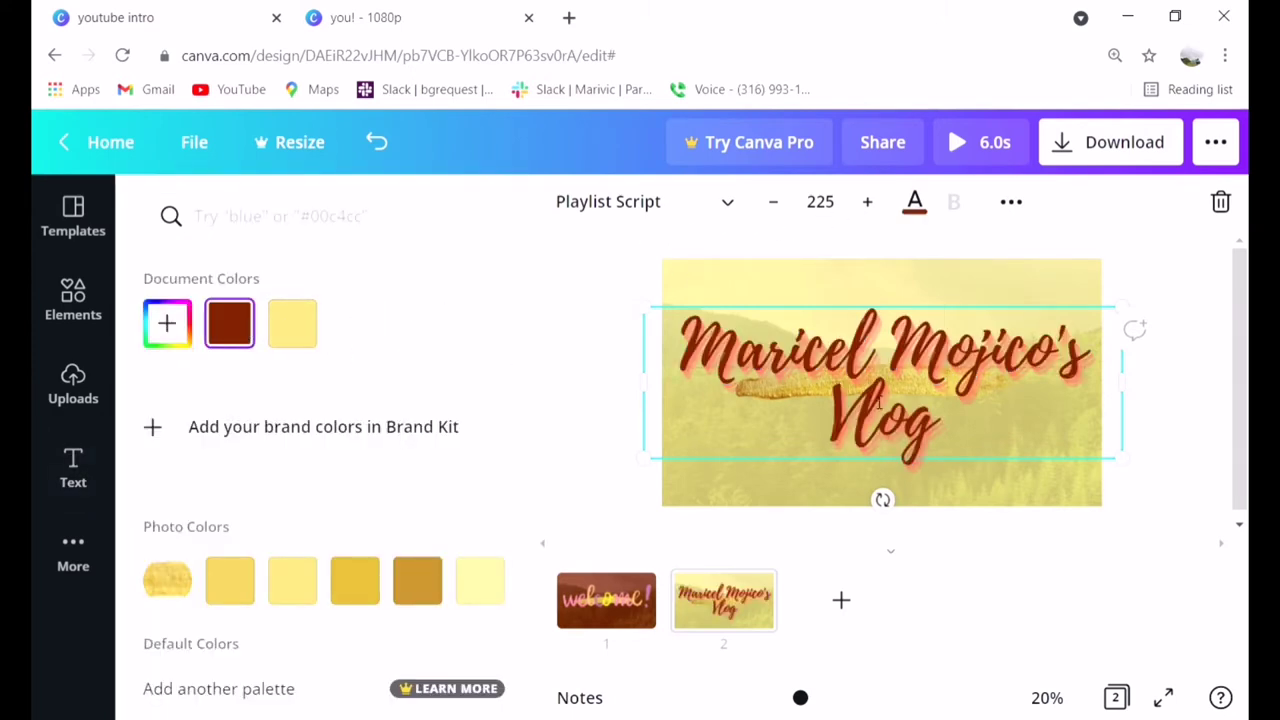
pyautogui.click(958, 395)
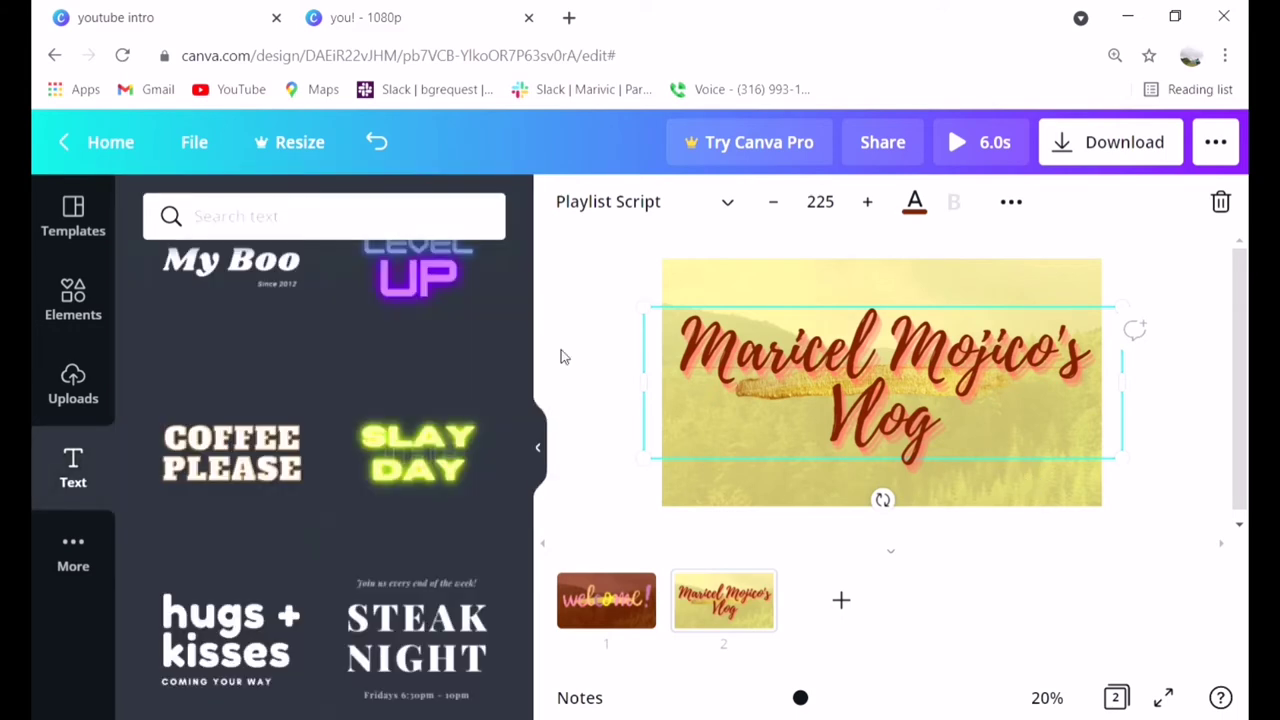
# - Give the title a Typewriter animation
pyautogui.click(1011, 203)
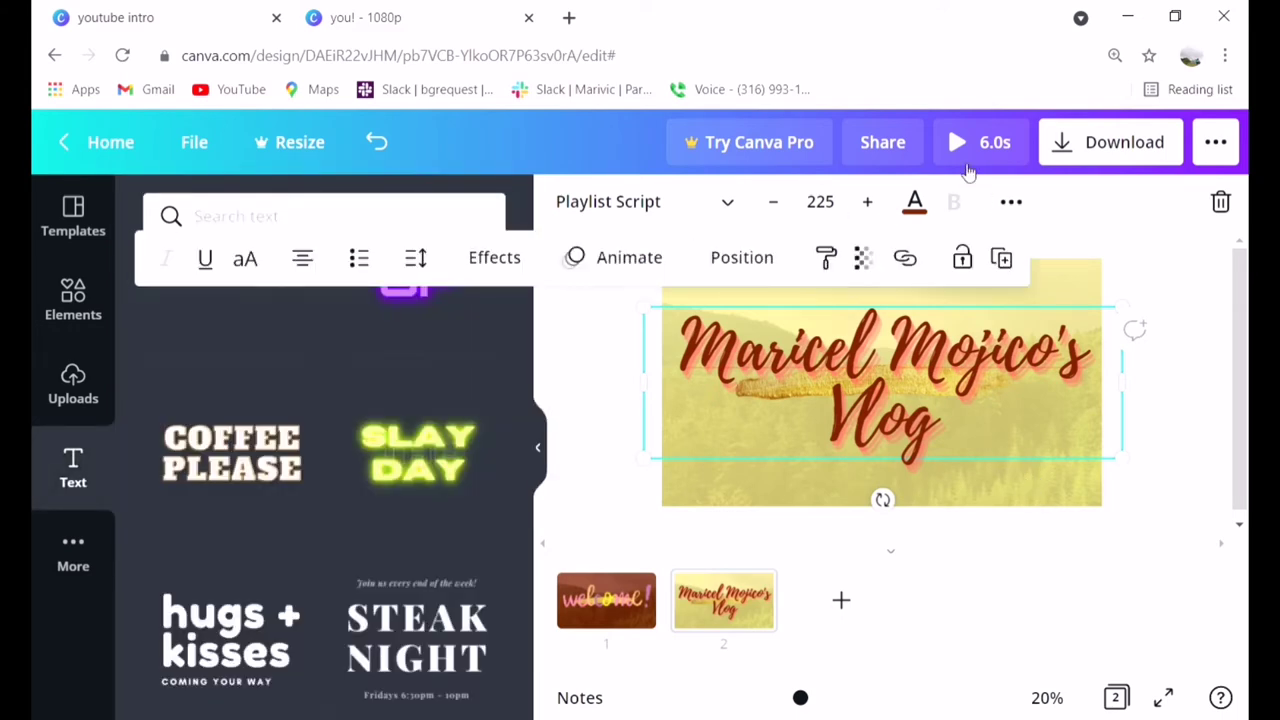
pyautogui.click(630, 258)
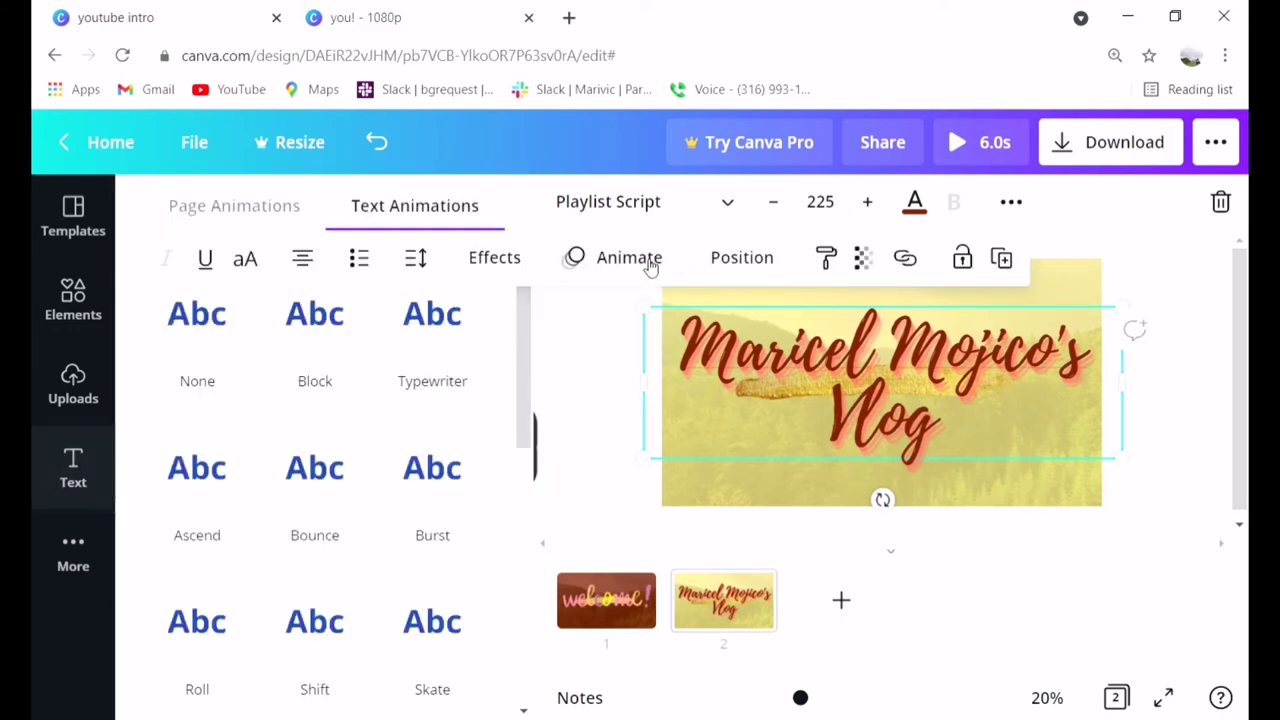
pyautogui.click(441, 338)
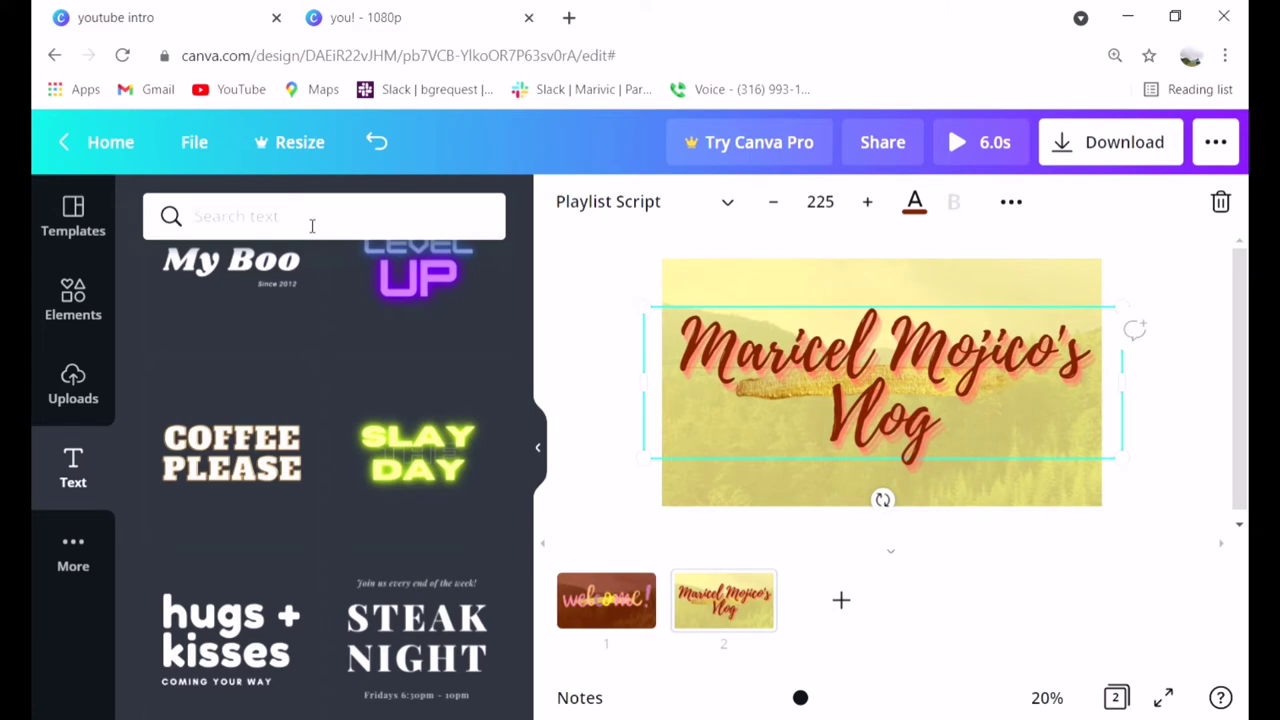
# - Search the Elements panel for 'heart'
pyautogui.write('heart')
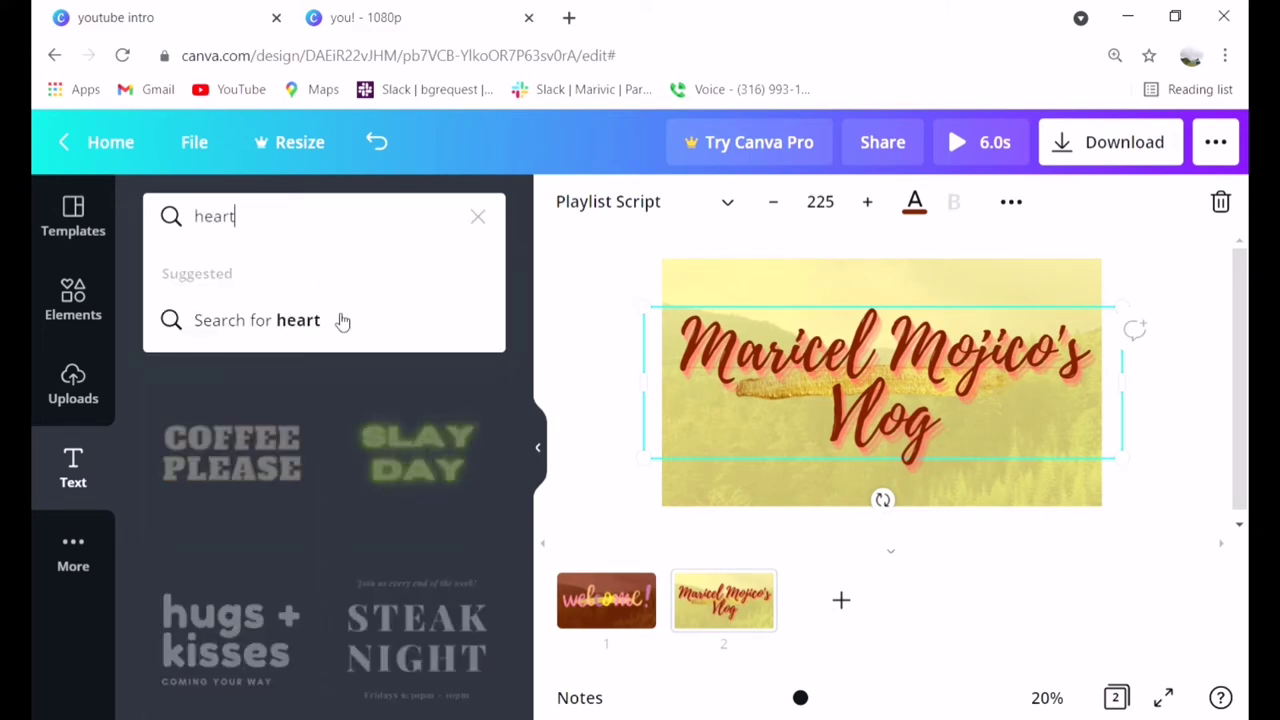
pyautogui.click(342, 320)
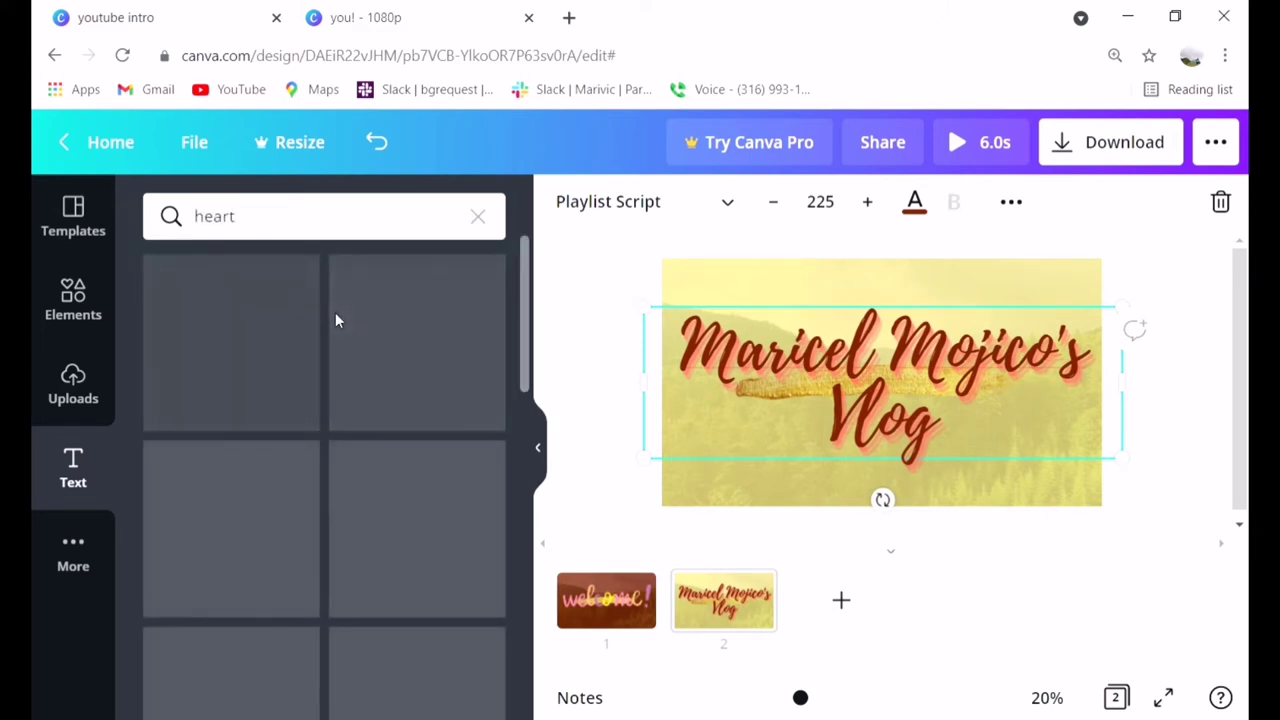
pyautogui.scroll(-2, 330, 380)
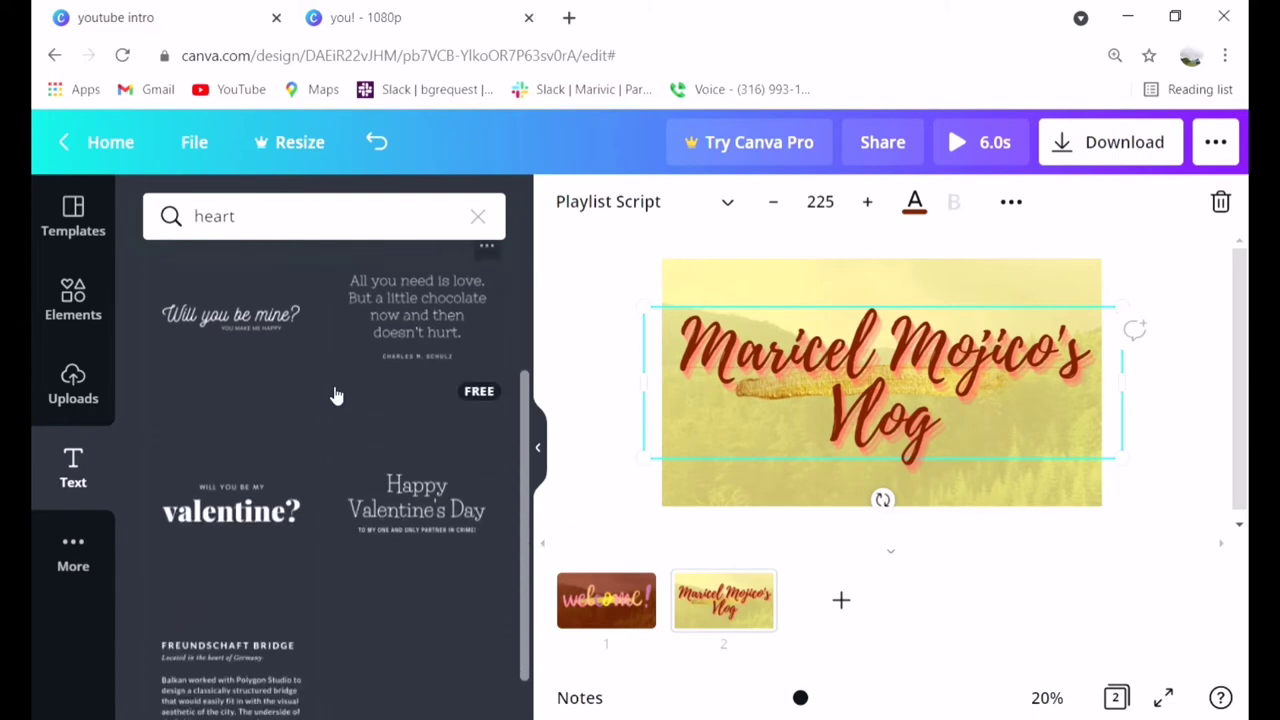
pyautogui.click(80, 308)
pyautogui.click(362, 234)
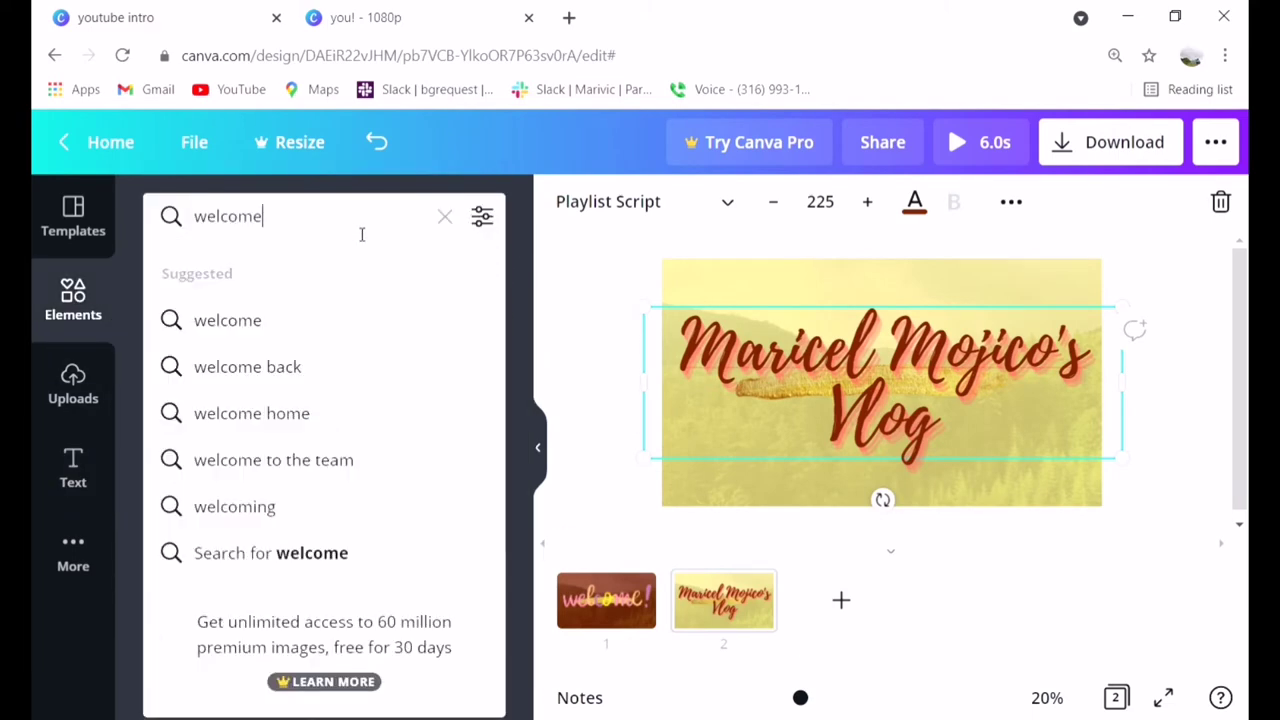
pyautogui.press('BackSpace')
pyautogui.press('BackSpace')
pyautogui.press('BackSpace')
pyautogui.press('BackSpace')
pyautogui.press('BackSpace')
pyautogui.press('BackSpace')
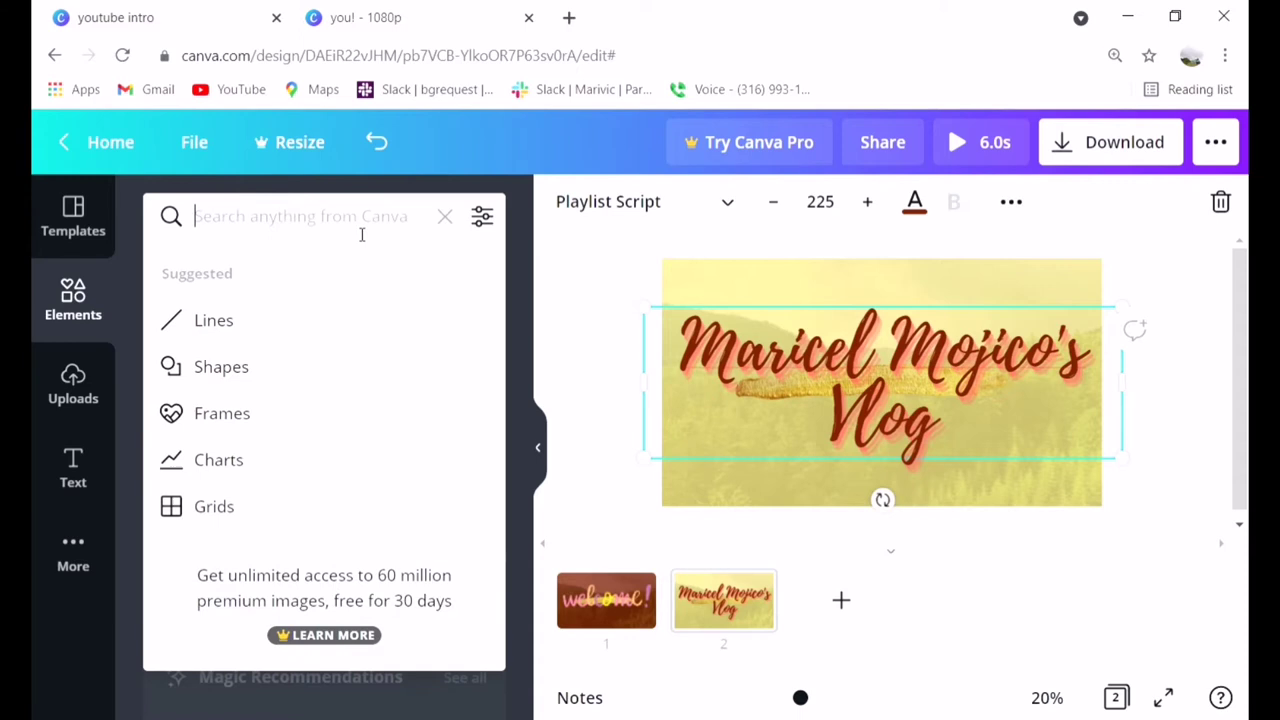
pyautogui.write('heart')
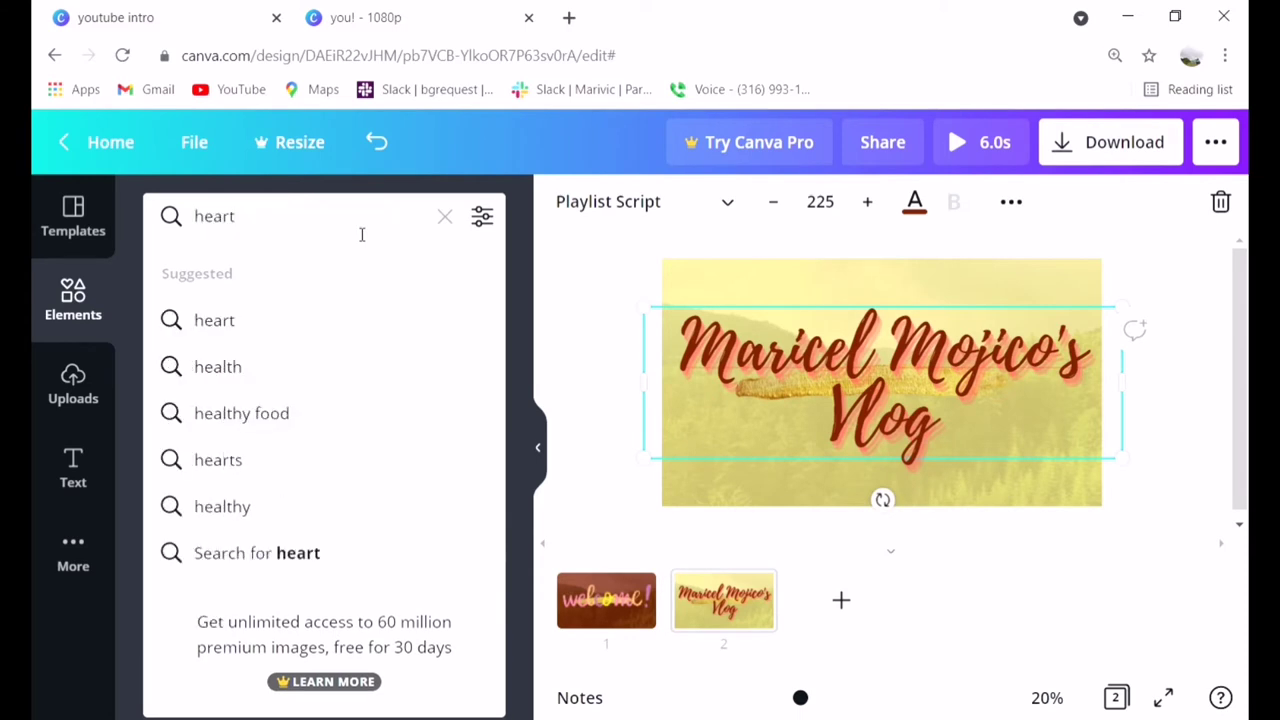
pyautogui.click(250, 320)
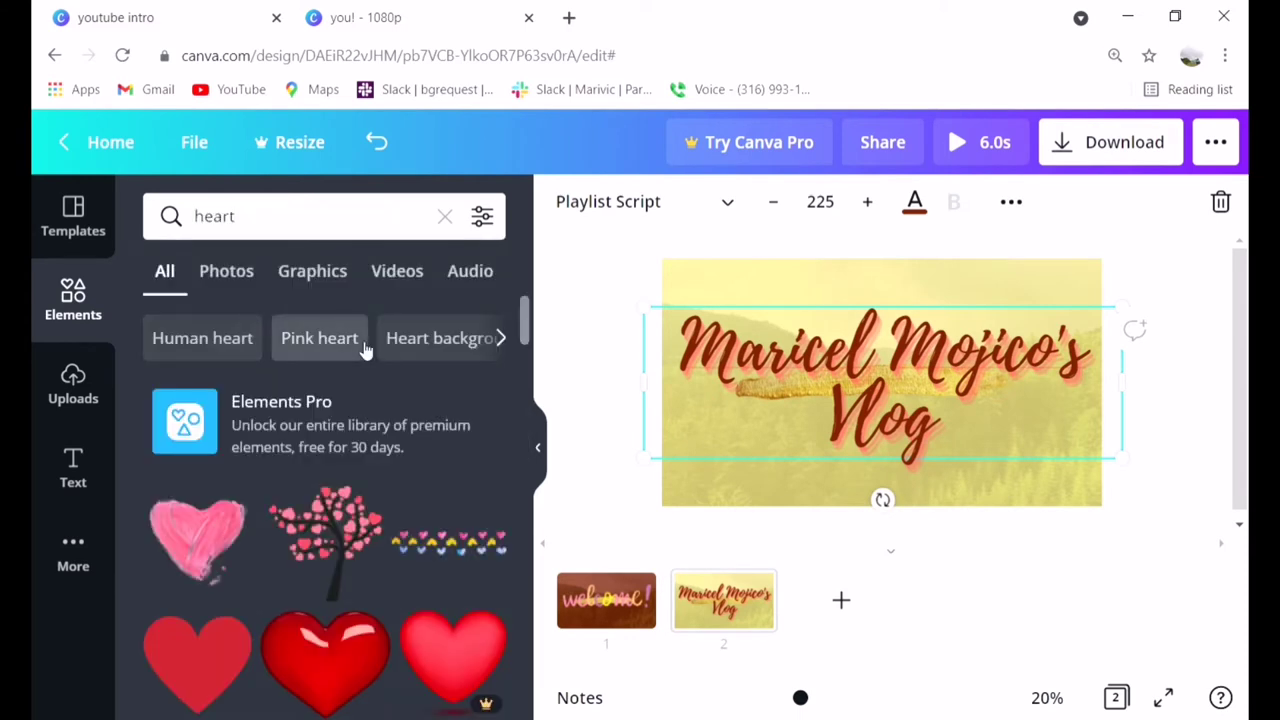
# - Add the layered hearts sticker, shrink it, and place it beside 'Vlog'
pyautogui.scroll(-2, 365, 348)
pyautogui.scroll(-5, 365, 348)
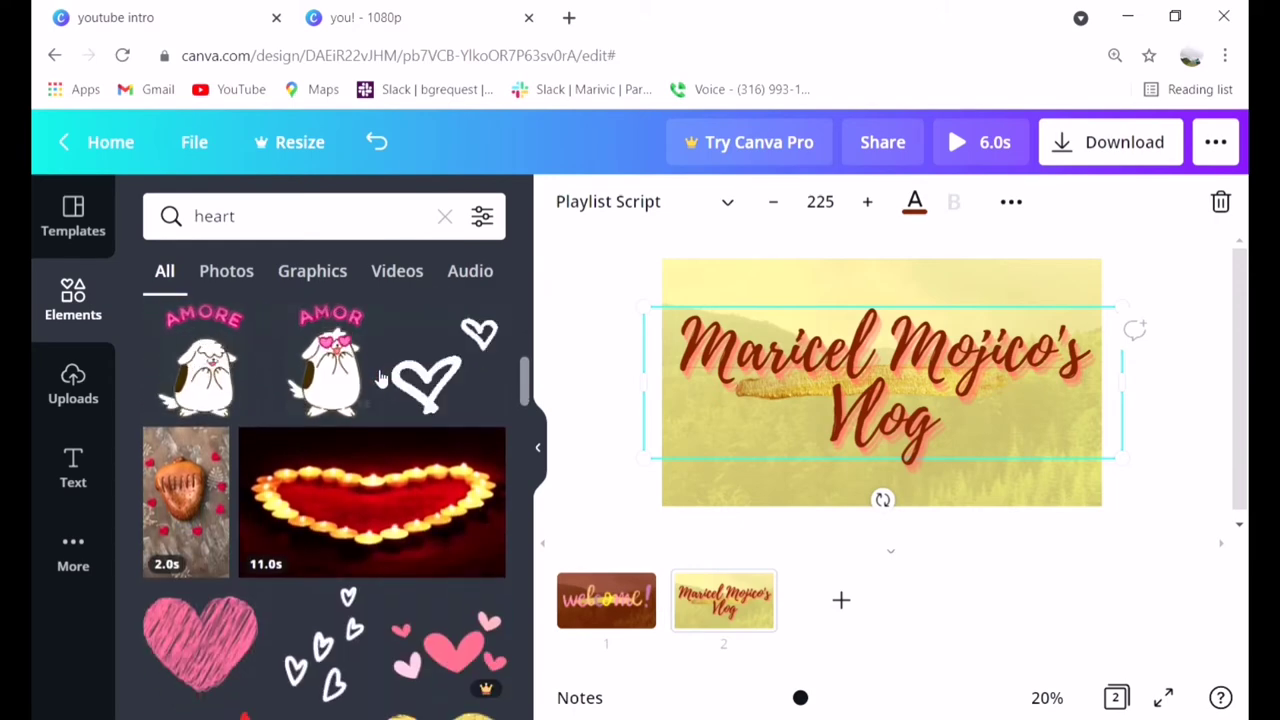
pyautogui.scroll(-6, 370, 400)
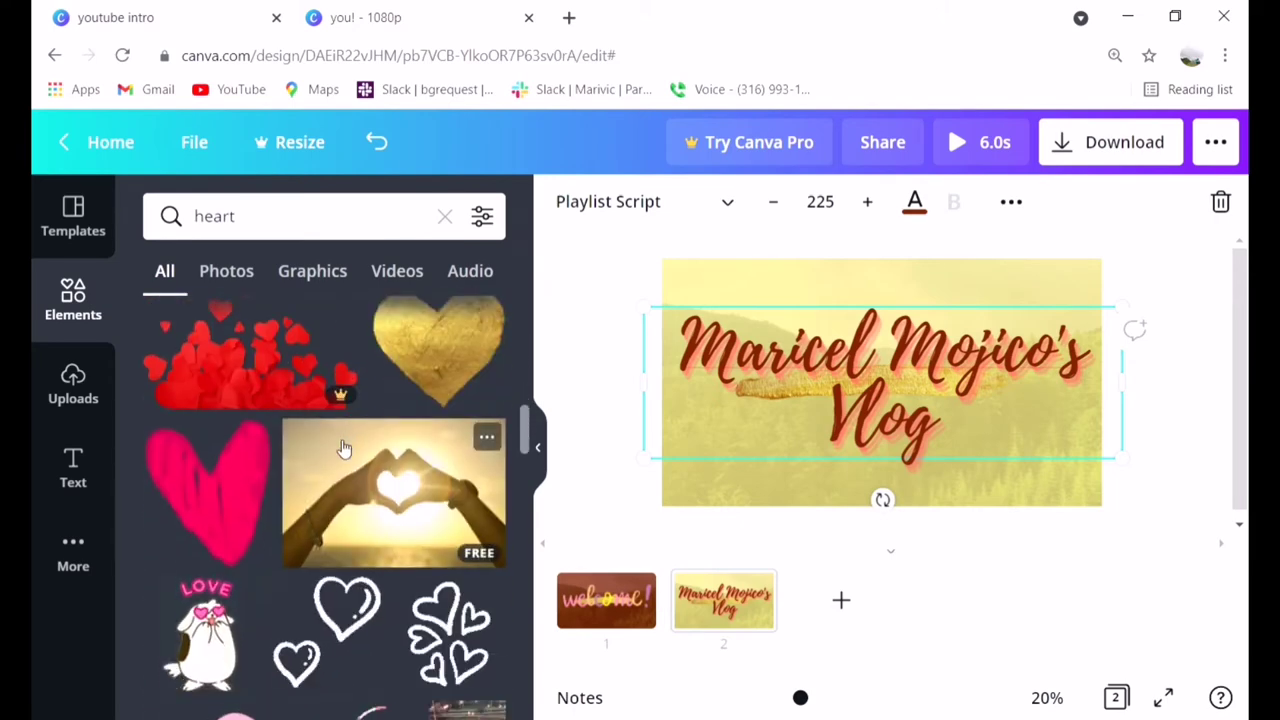
pyautogui.scroll(-1, 343, 450)
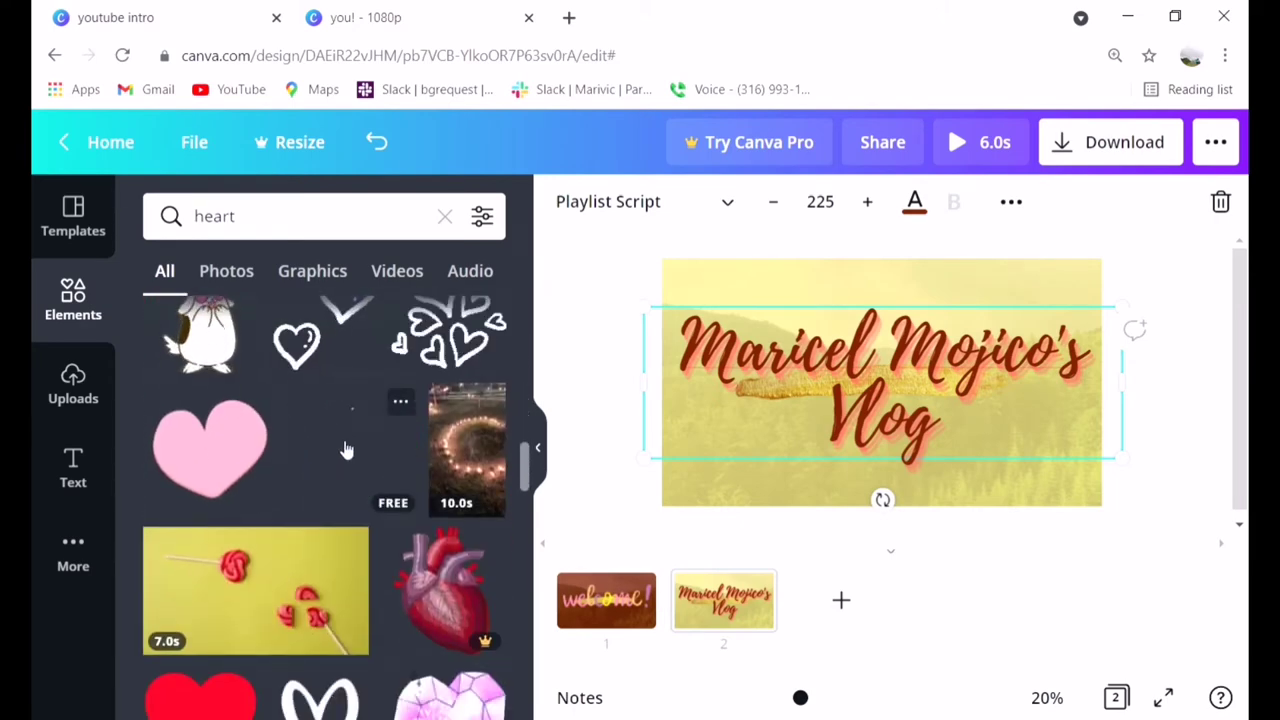
pyautogui.scroll(-5, 347, 450)
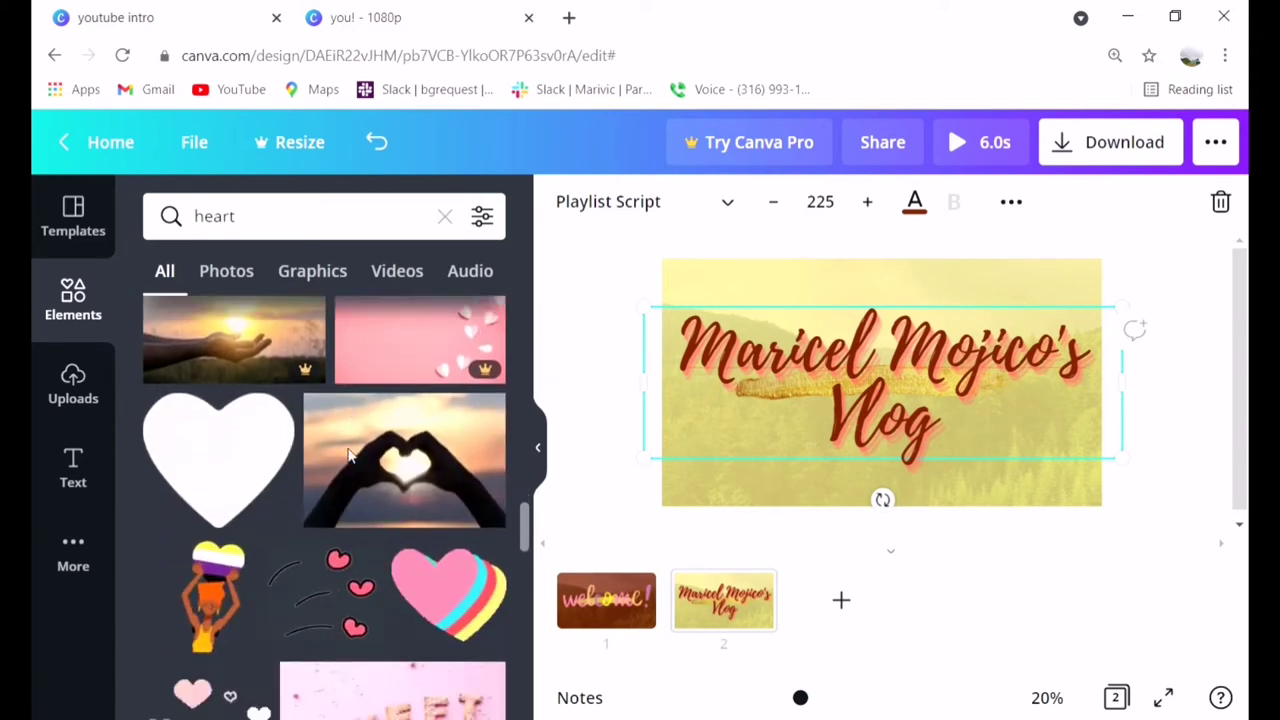
pyautogui.scroll(-1, 350, 455)
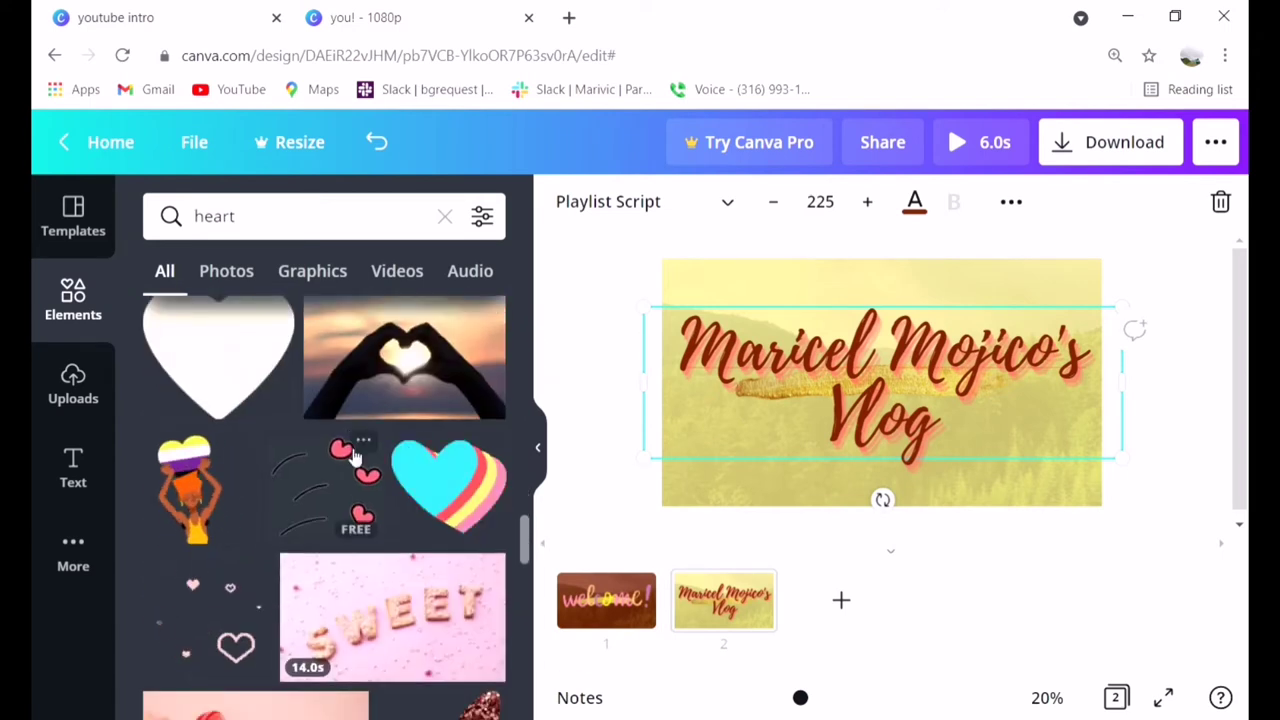
pyautogui.click(432, 490)
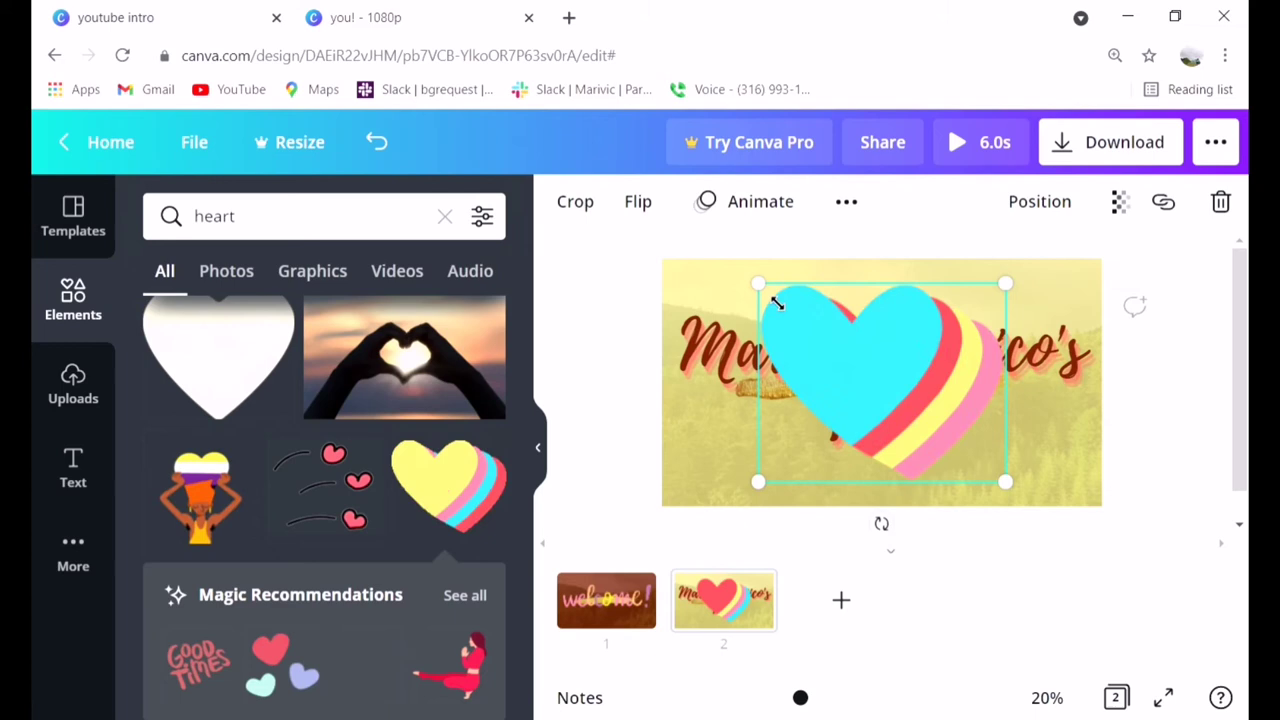
pyautogui.moveTo(778, 303); pyautogui.dragTo(1022, 456)
# - Search elements for 'sparkle' and place a white four-point sparkle at the title's left end
pyautogui.click(445, 218)
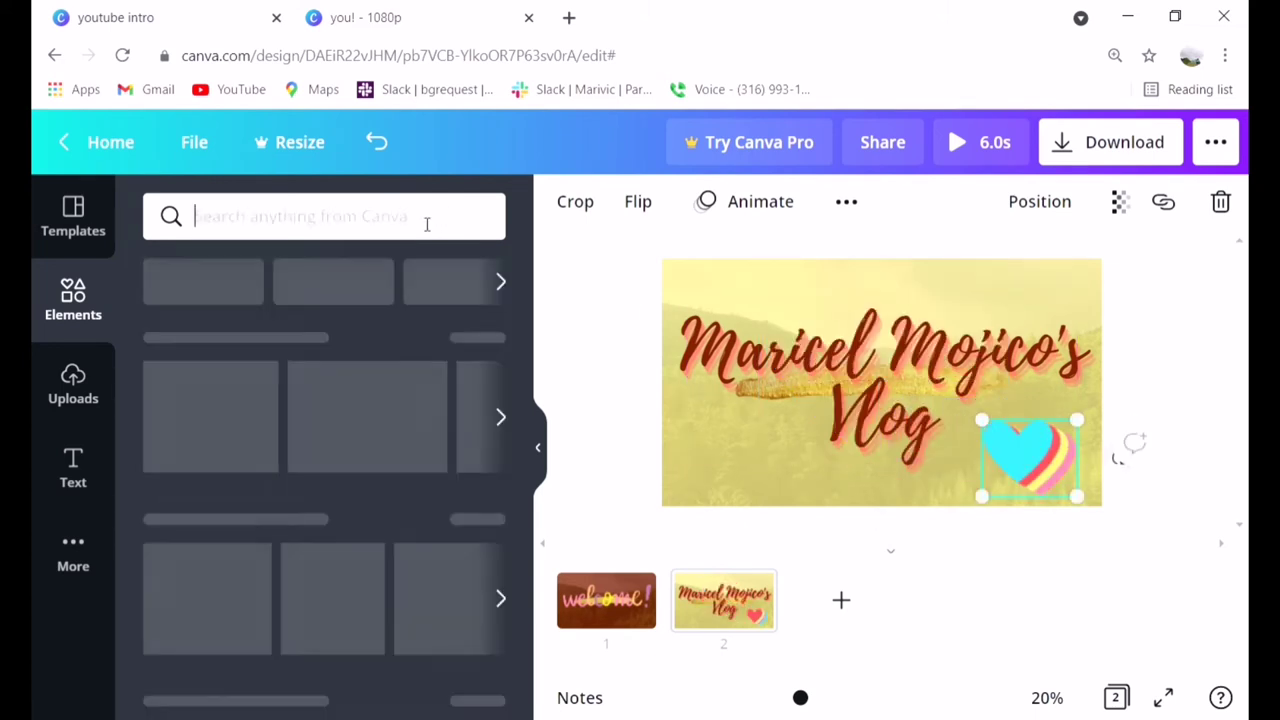
pyautogui.write('spar')
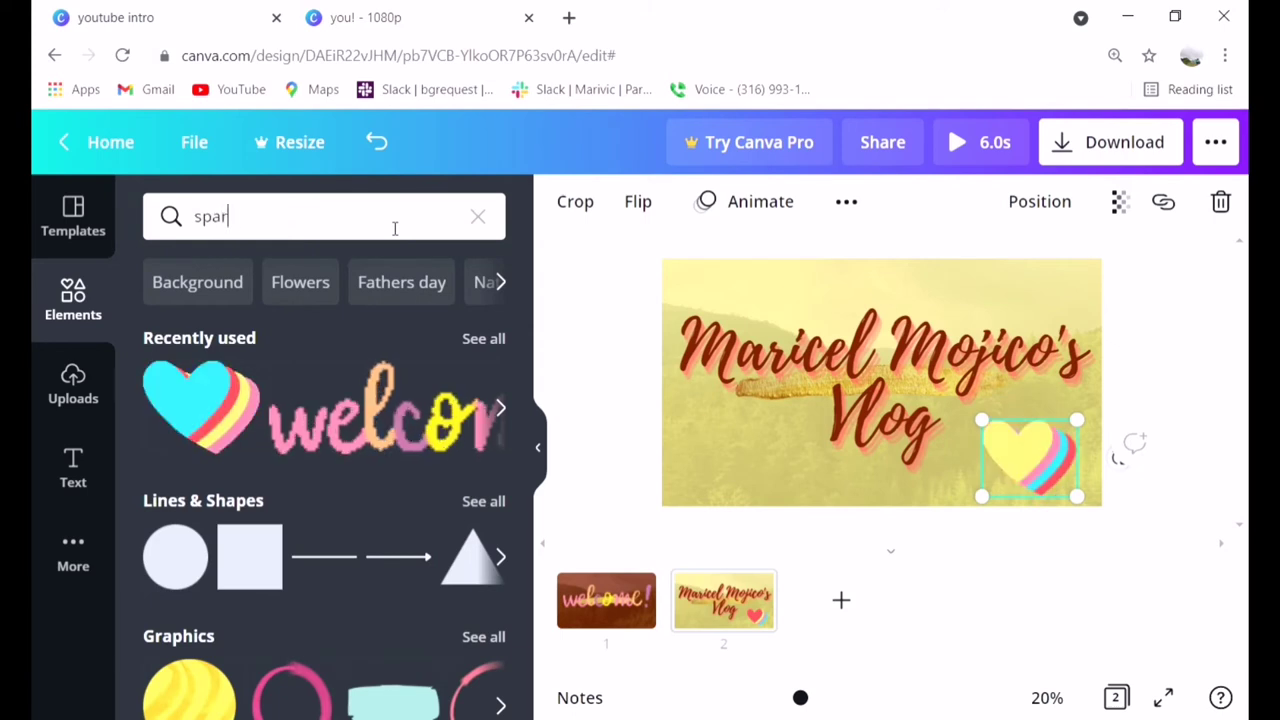
pyautogui.write('kle')
pyautogui.press('Return')
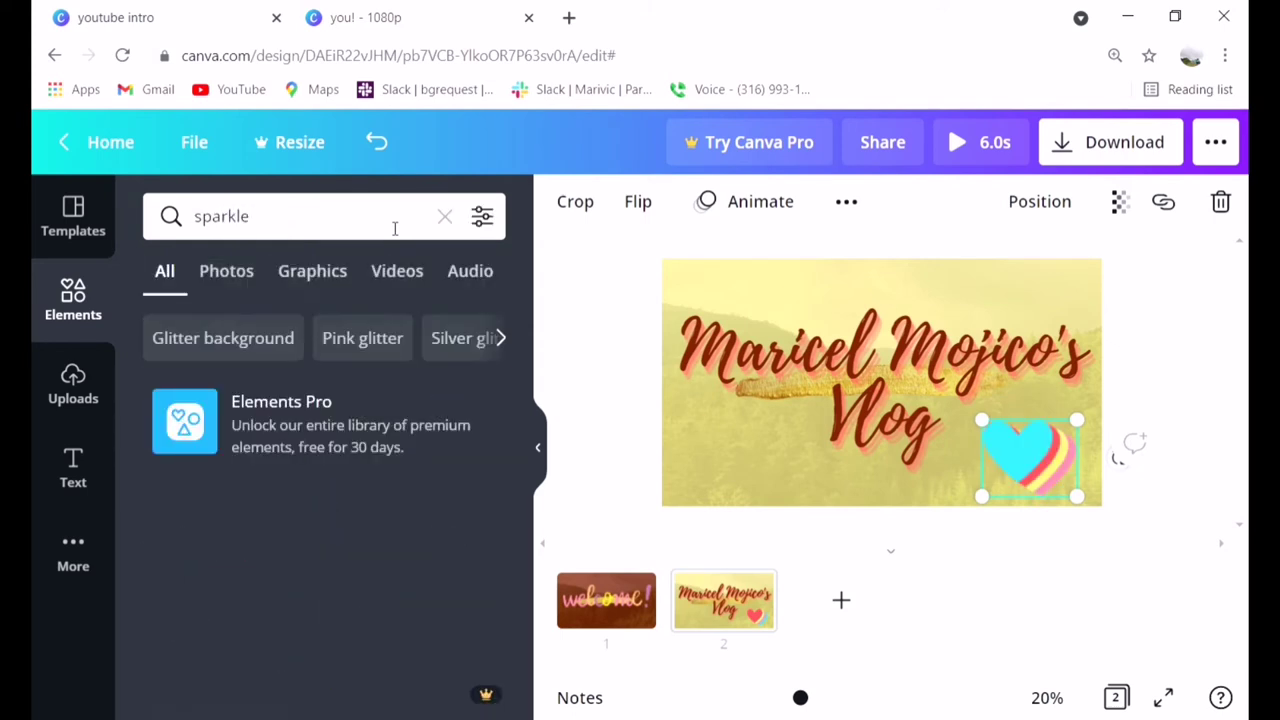
pyautogui.scroll(-2, 268, 455)
pyautogui.scroll(-4, 268, 455)
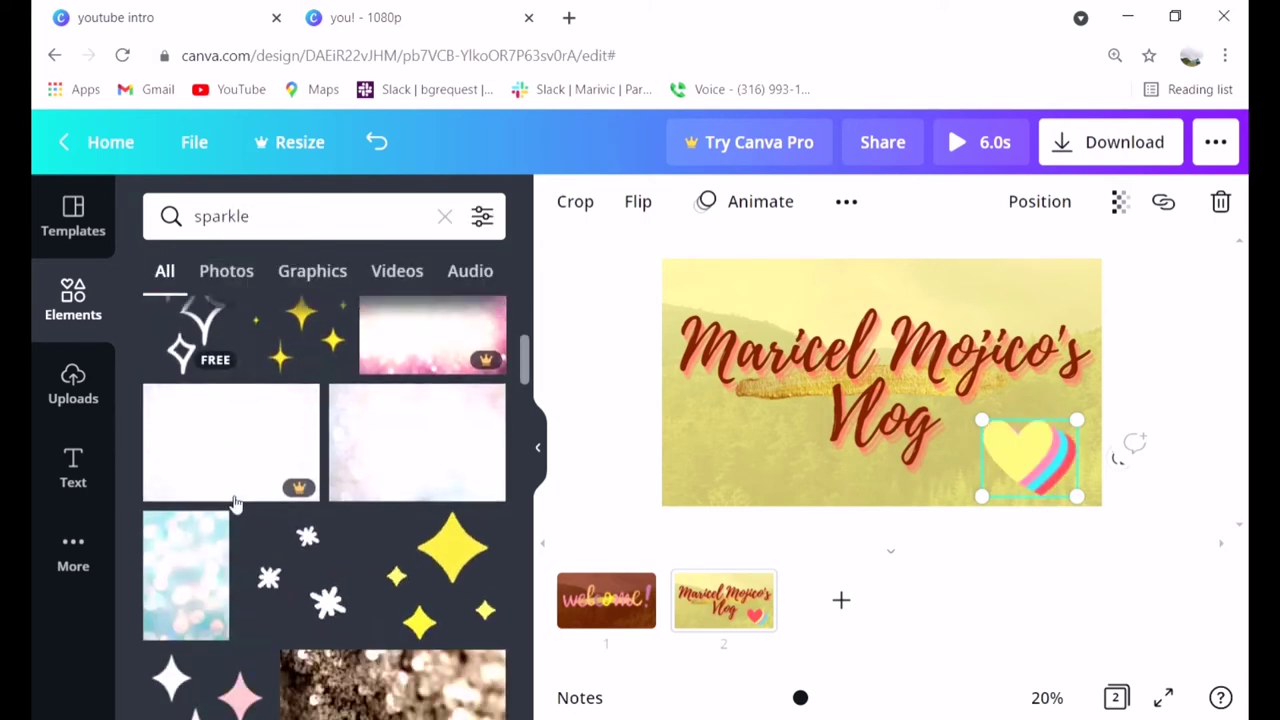
pyautogui.scroll(-5, 349, 569)
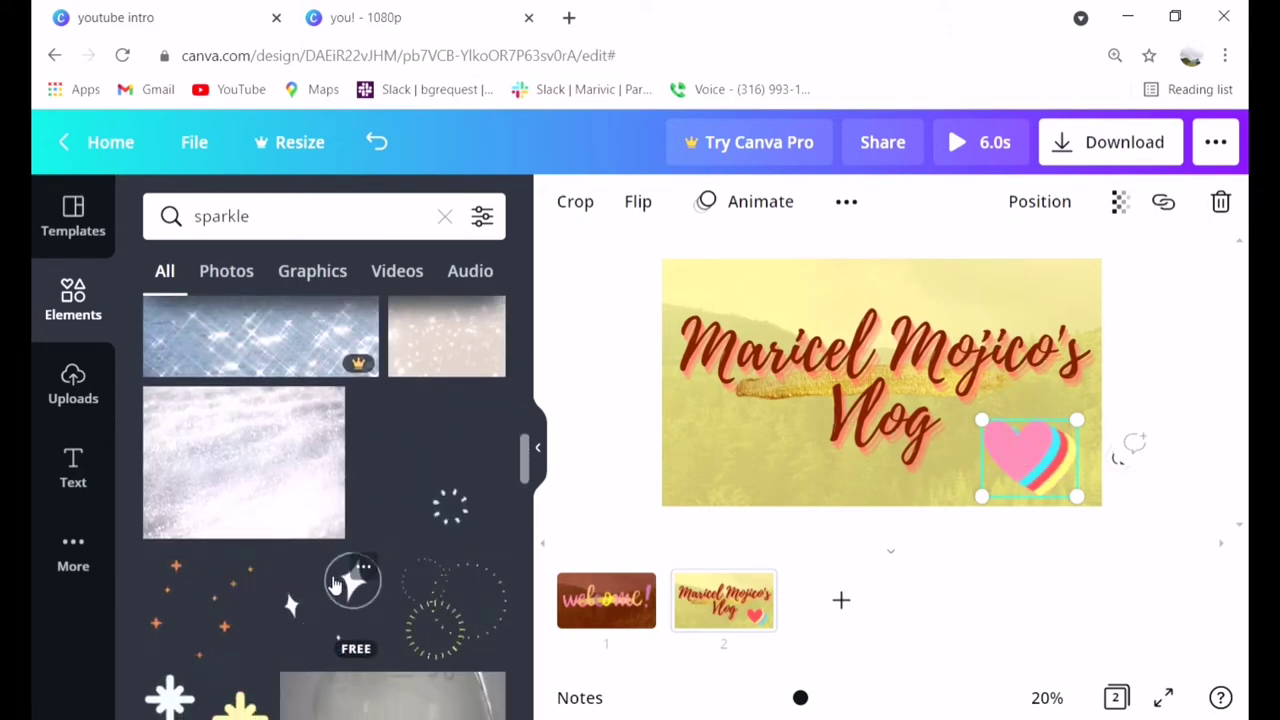
pyautogui.scroll(-1, 340, 540)
pyautogui.click(323, 527)
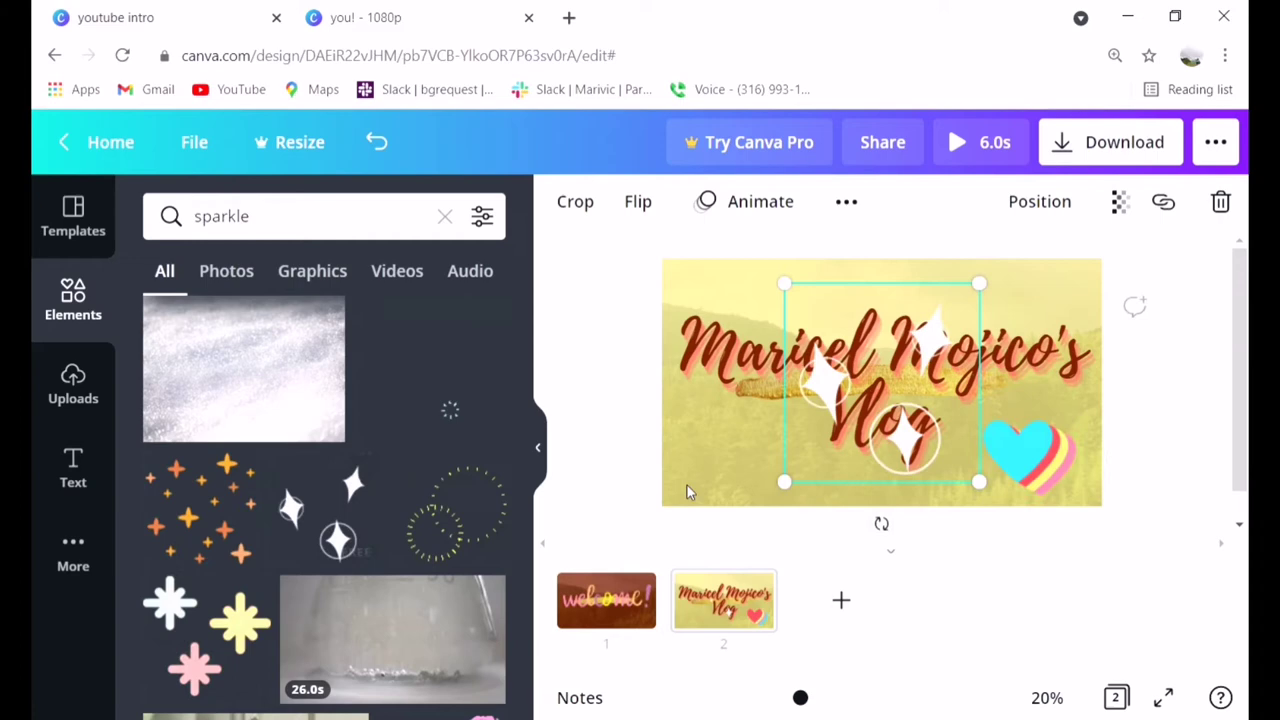
pyautogui.moveTo(840, 397); pyautogui.dragTo(712, 392)
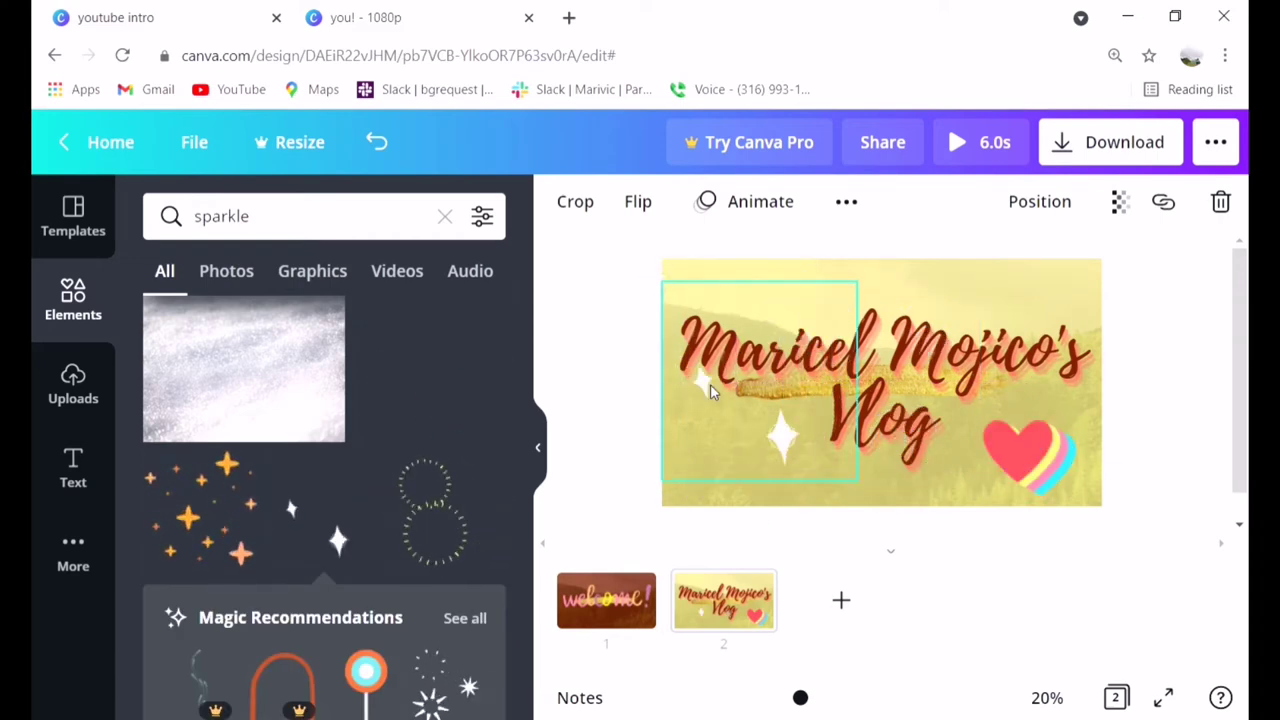
# - Nudge the page 2 title slightly left and up
pyautogui.click(1038, 210)
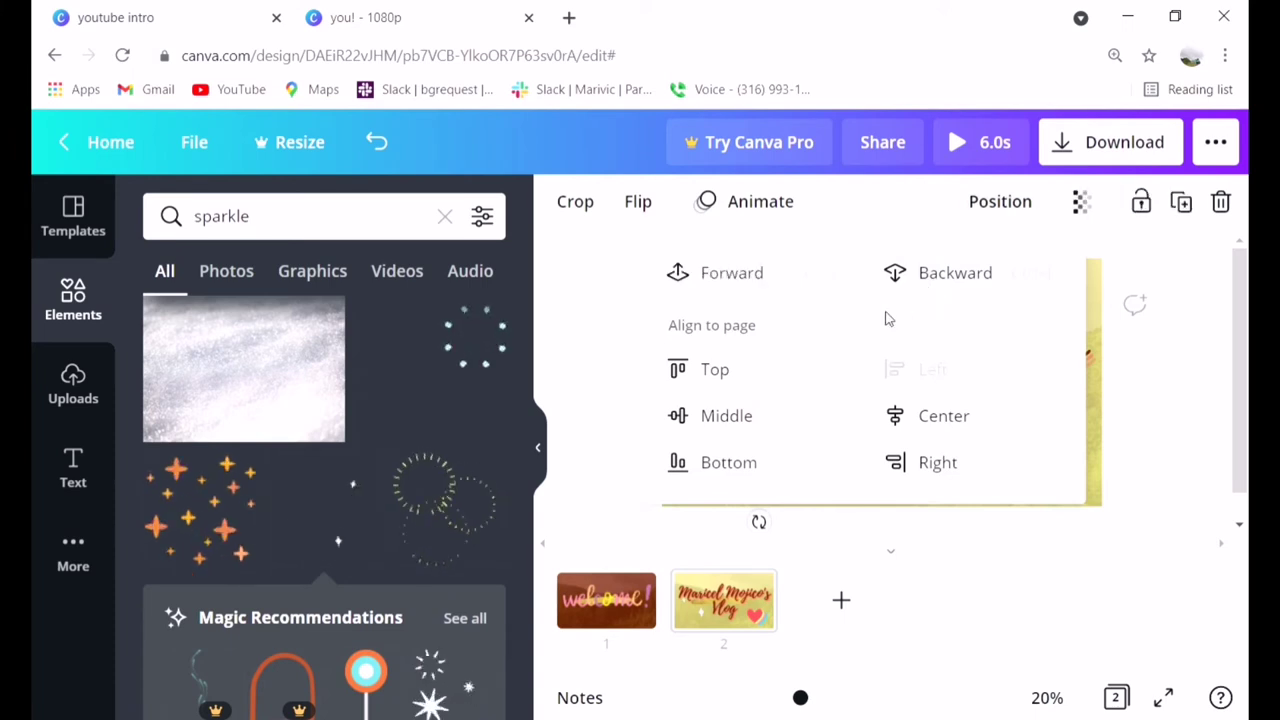
pyautogui.click(1095, 373)
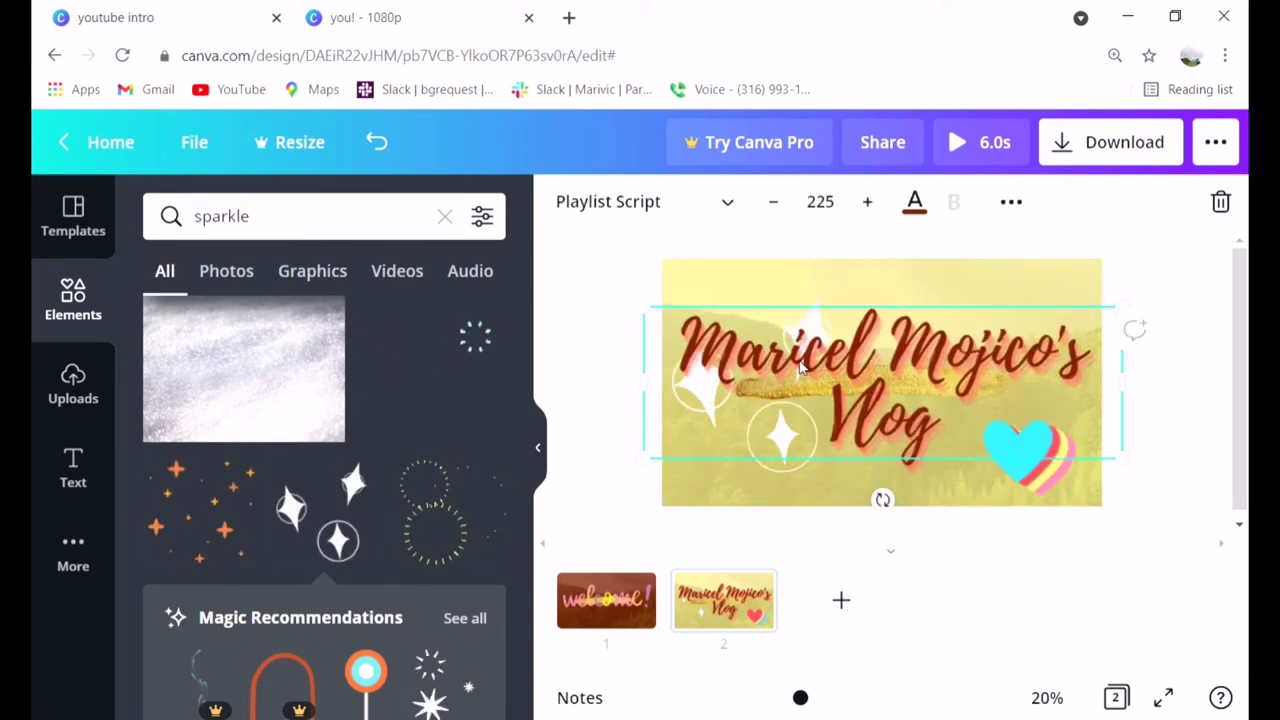
pyautogui.moveTo(706, 395); pyautogui.dragTo(720, 402)
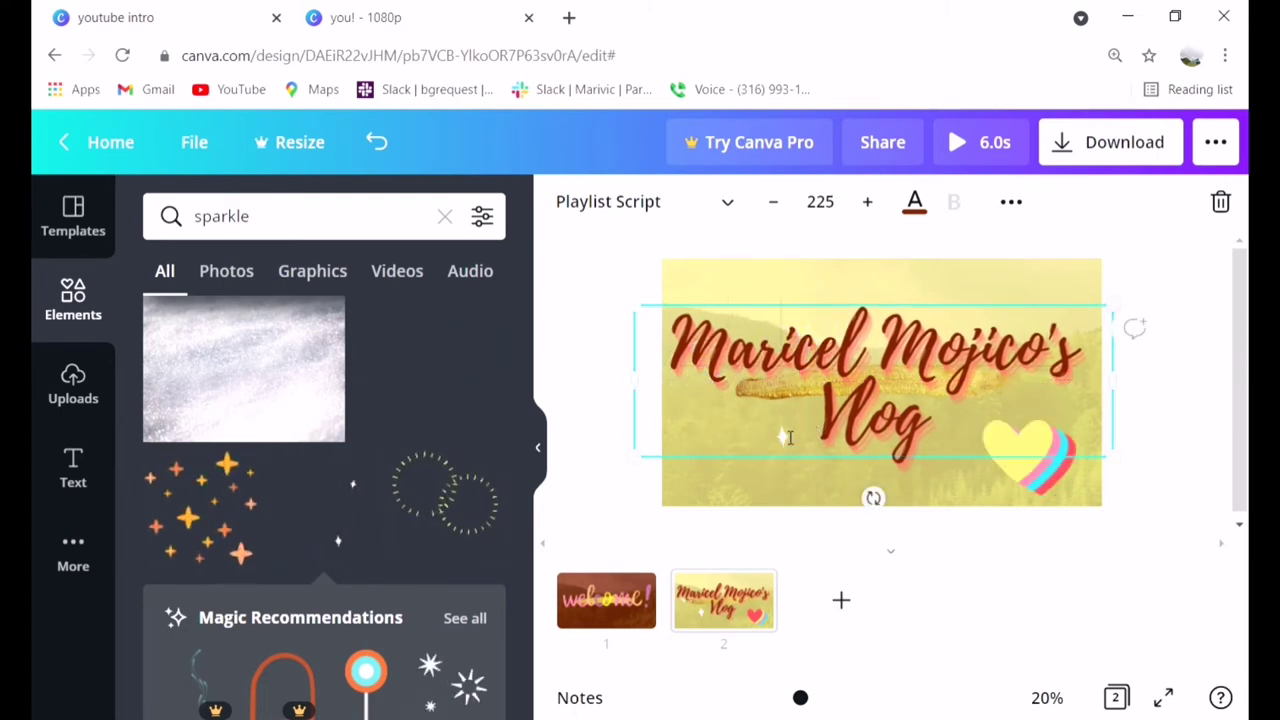
# - Shrink the first sparkle and add a second small sparkle near the title's upper right
pyautogui.click(789, 478)
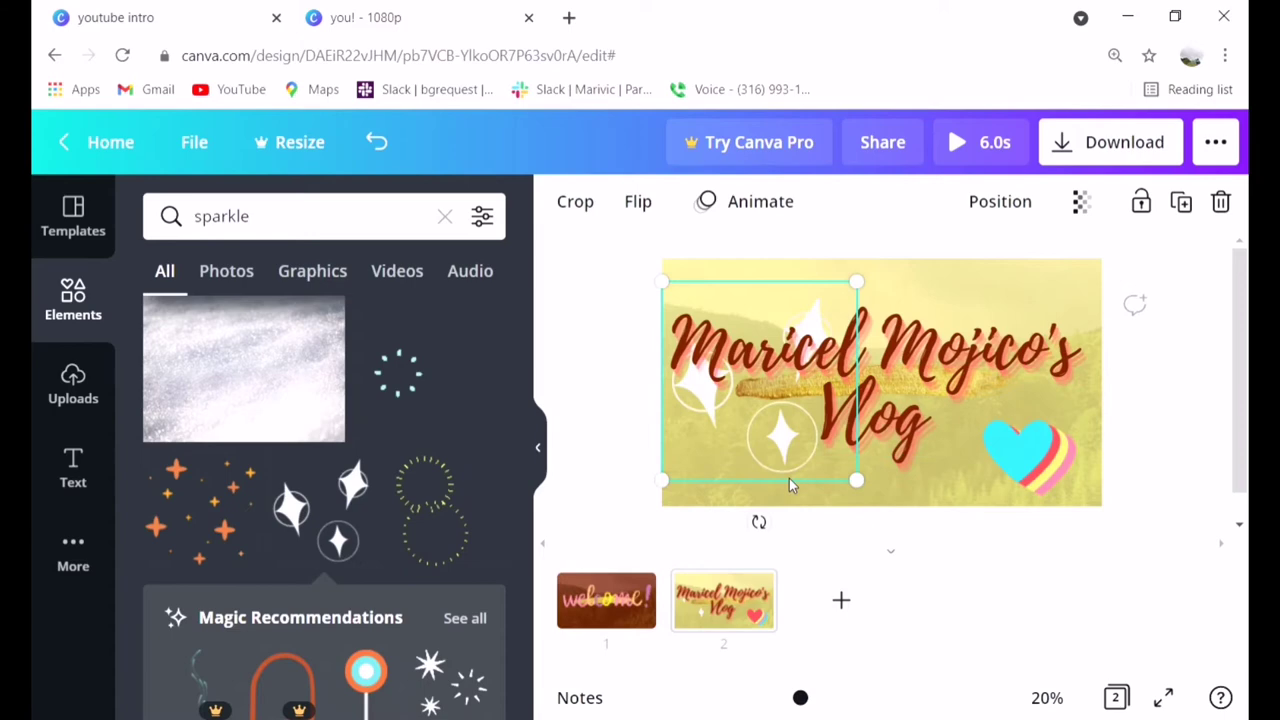
pyautogui.moveTo(857, 480); pyautogui.dragTo(805, 428)
pyautogui.click(355, 510)
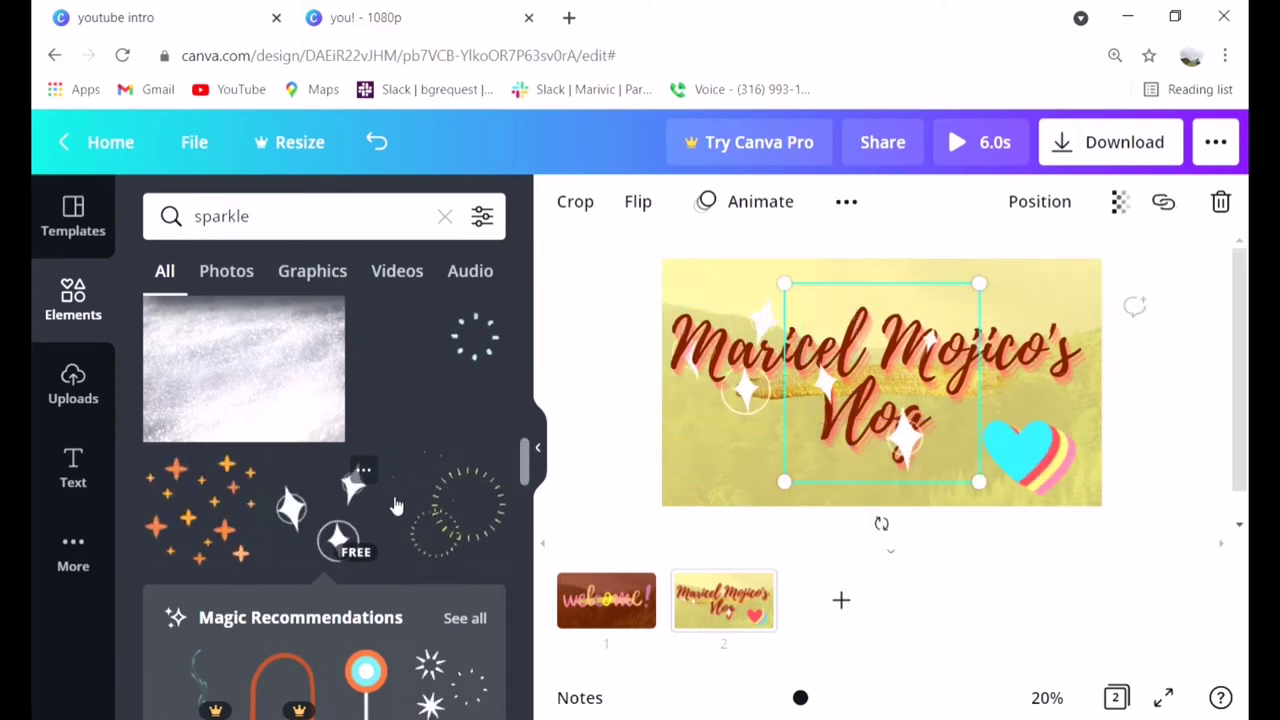
pyautogui.moveTo(803, 302); pyautogui.dragTo(1035, 316)
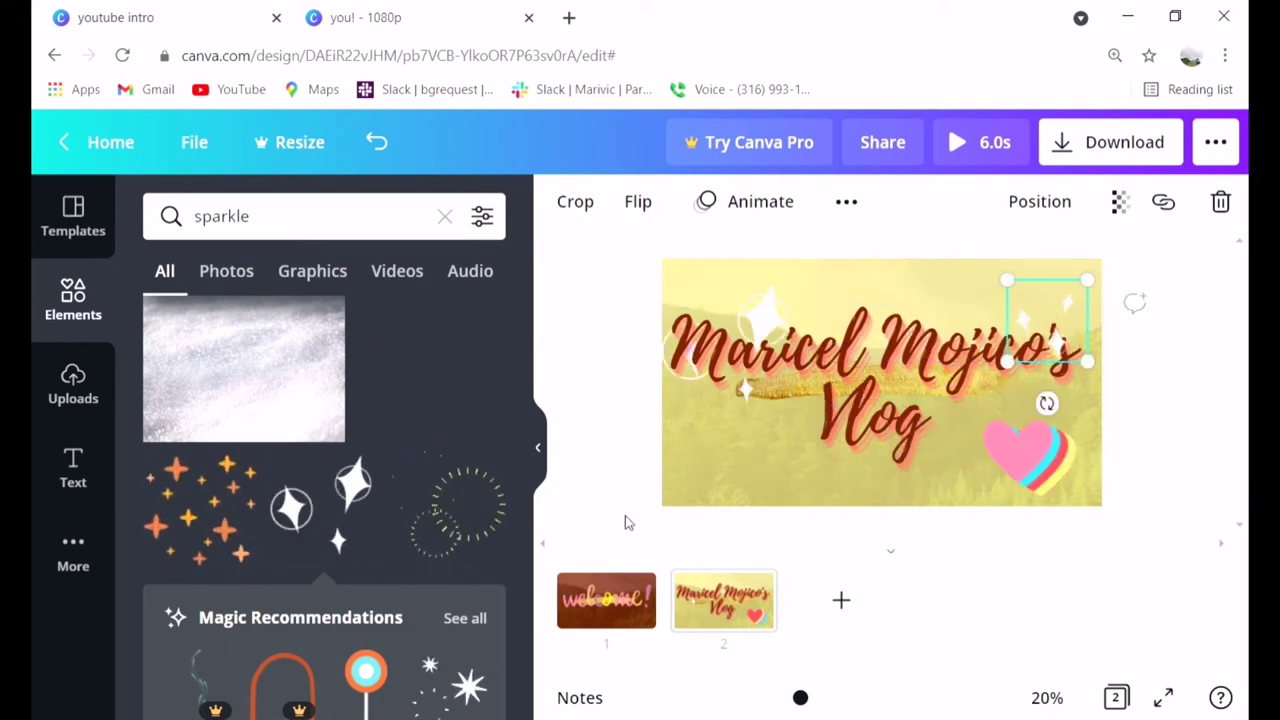
pyautogui.click(963, 158)
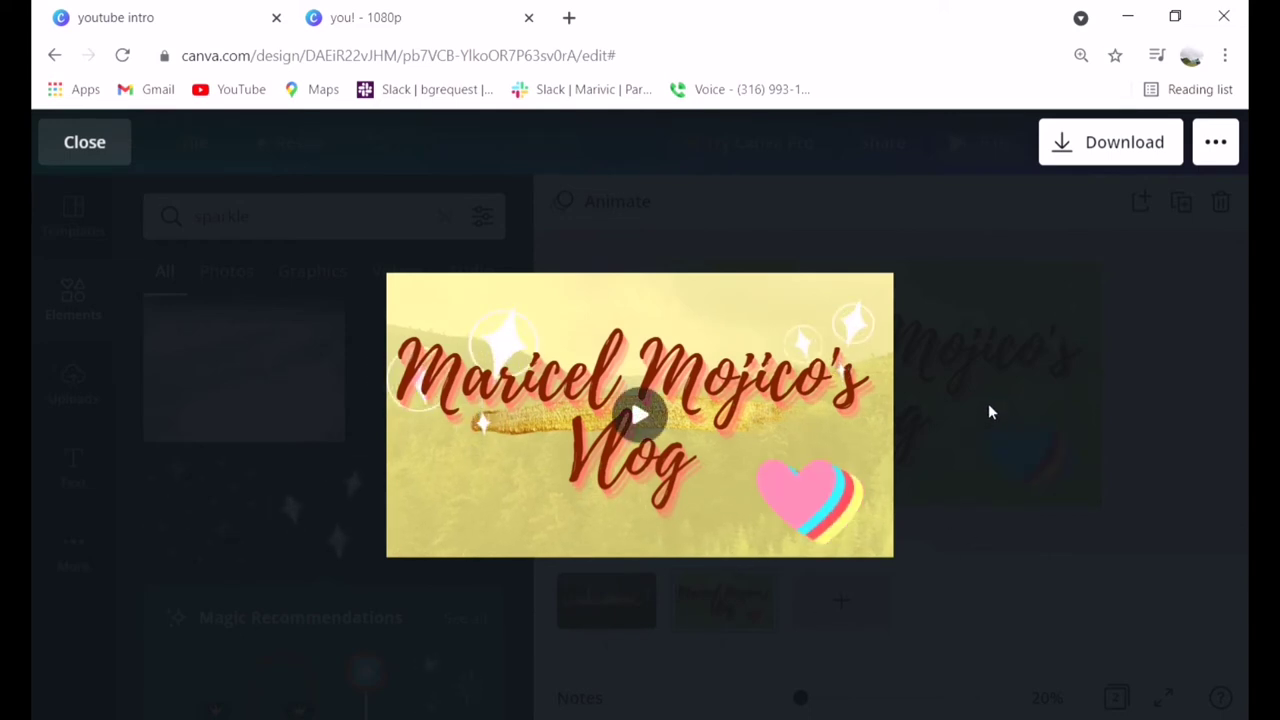
pyautogui.press('Escape')
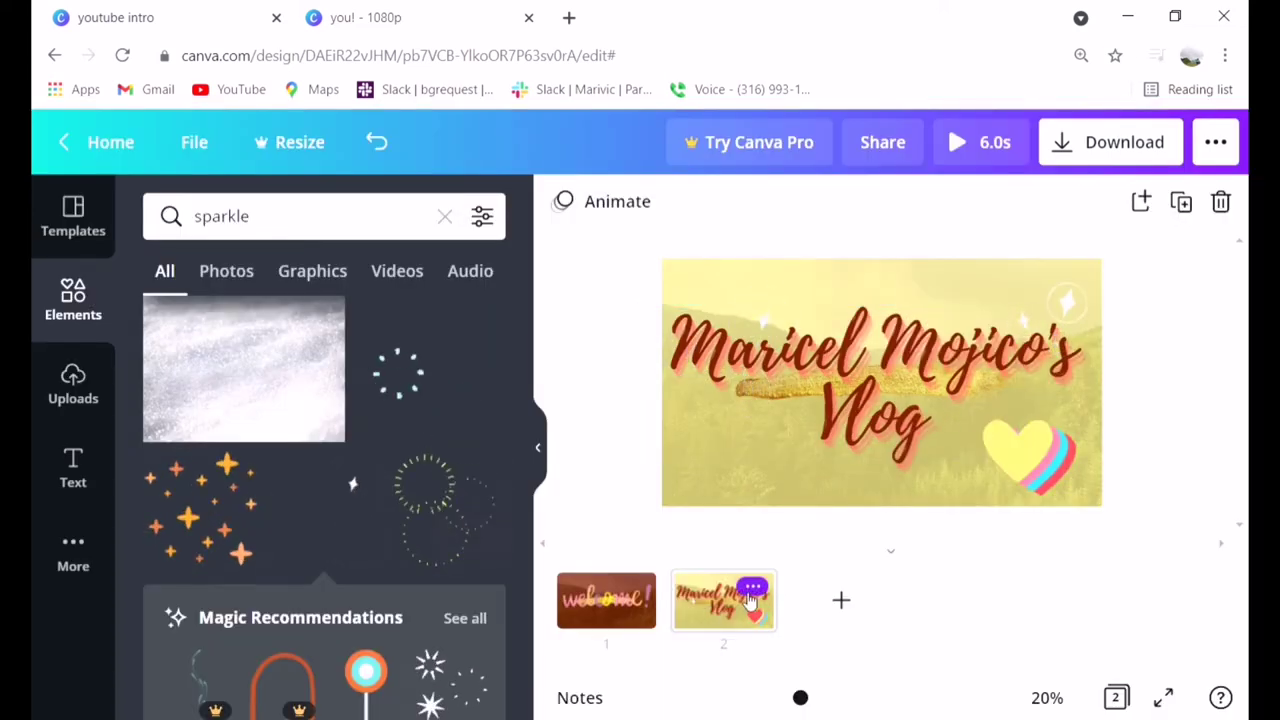
# - Duplicate page 2, then add a shrunken blue thumbs-up from a 'like' search at page 3's lower left
pyautogui.click(753, 590)
pyautogui.click(847, 440)
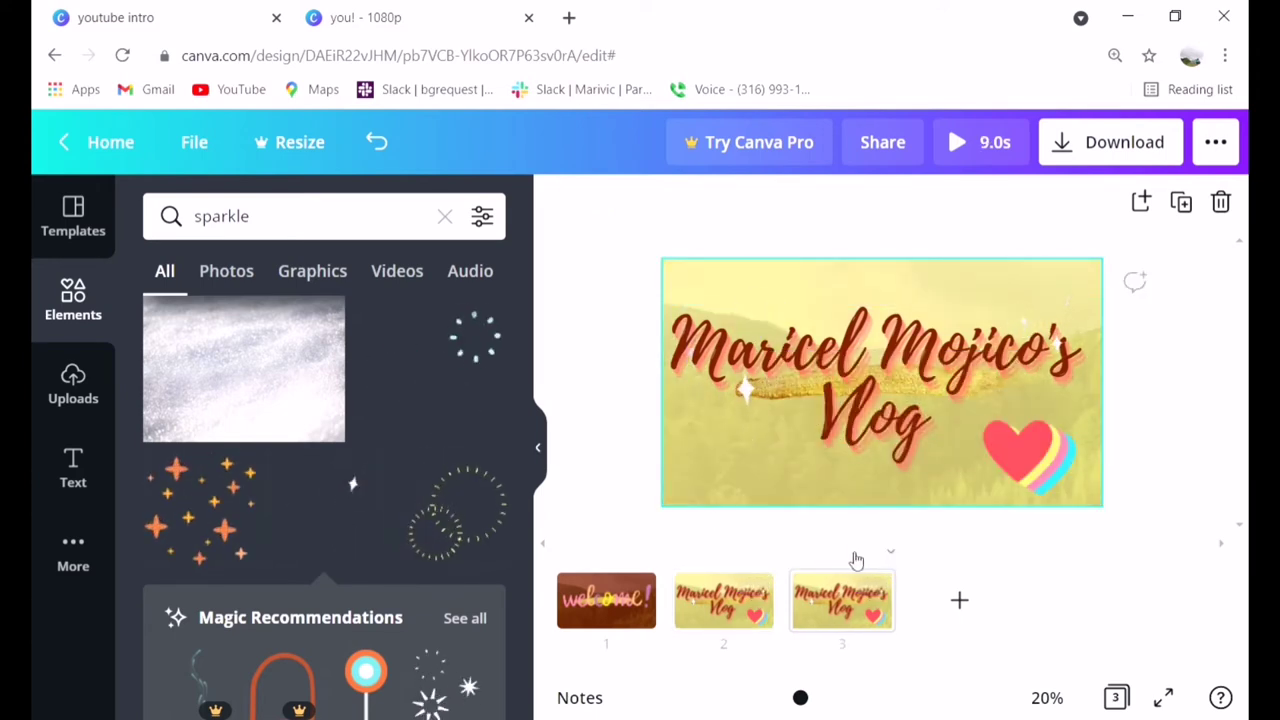
pyautogui.click(446, 218)
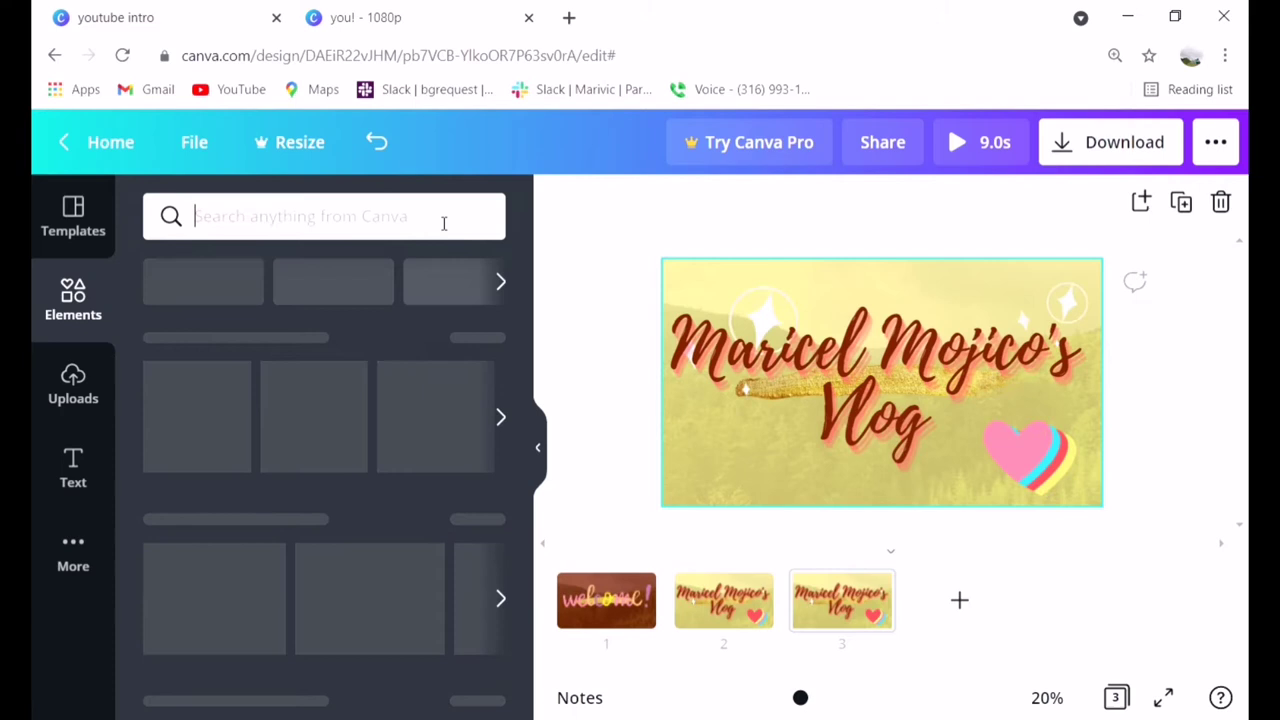
pyautogui.write('like')
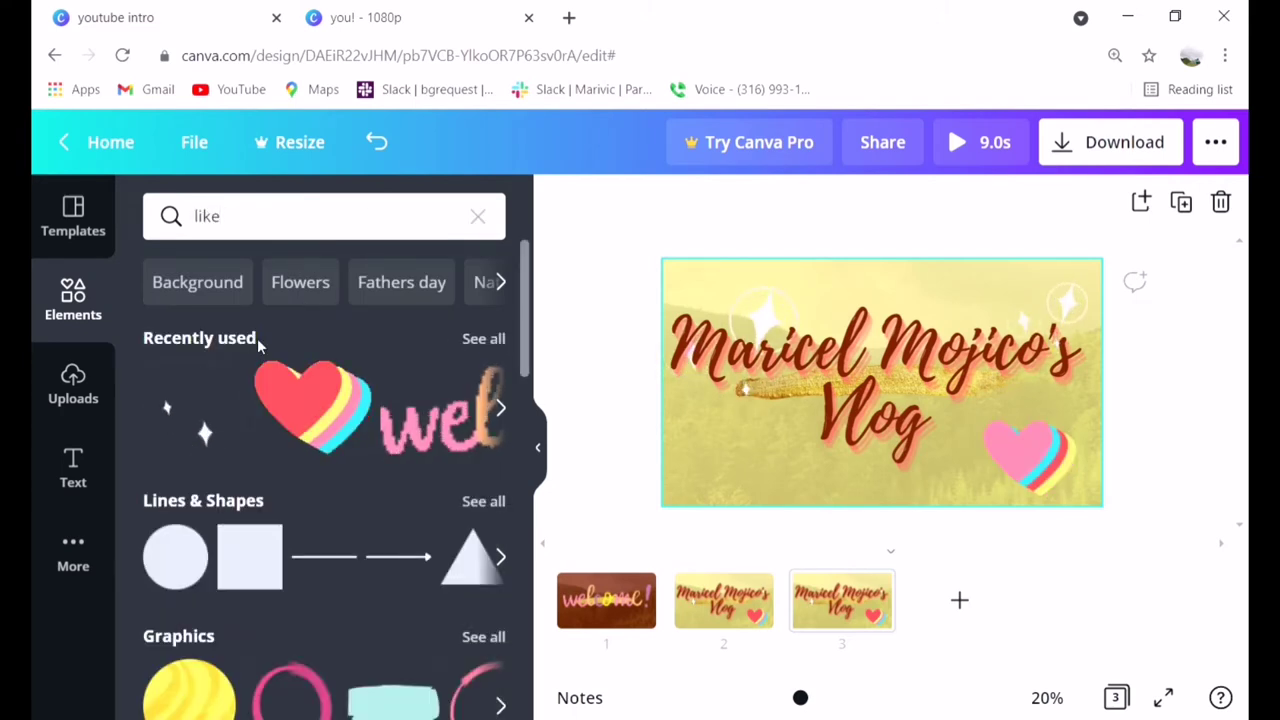
pyautogui.press('Return')
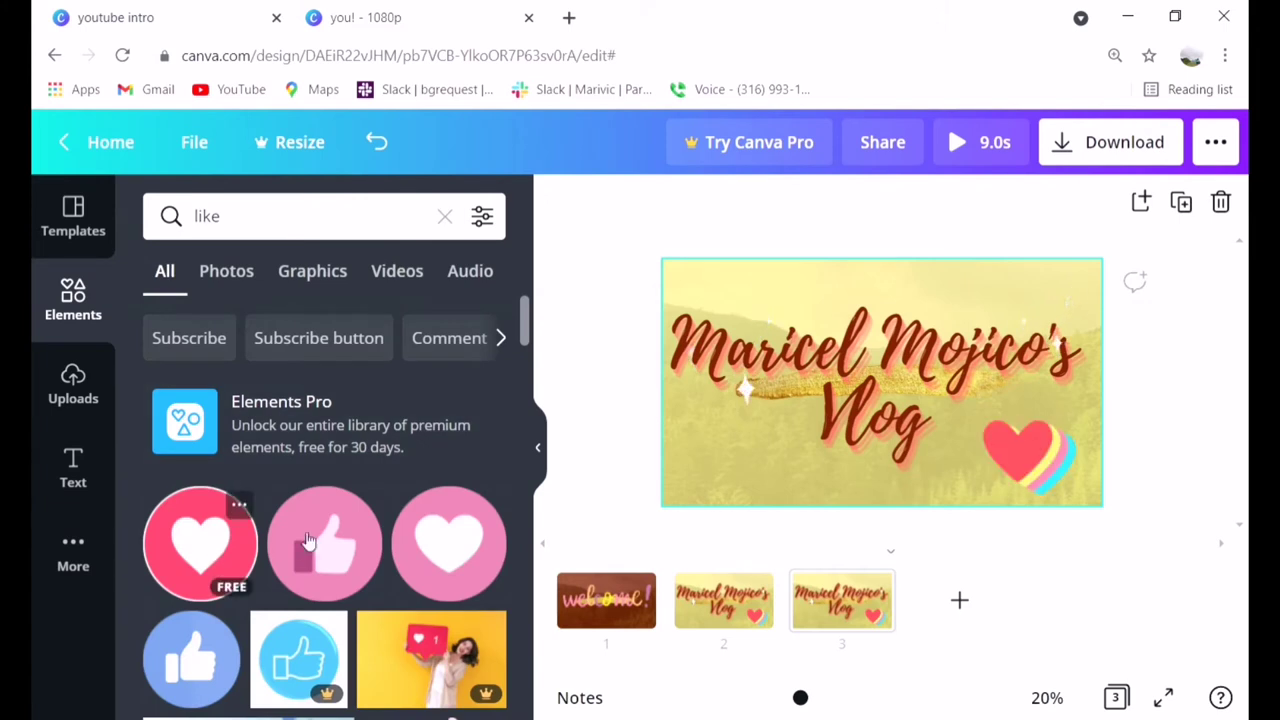
pyautogui.scroll(-5, 310, 540)
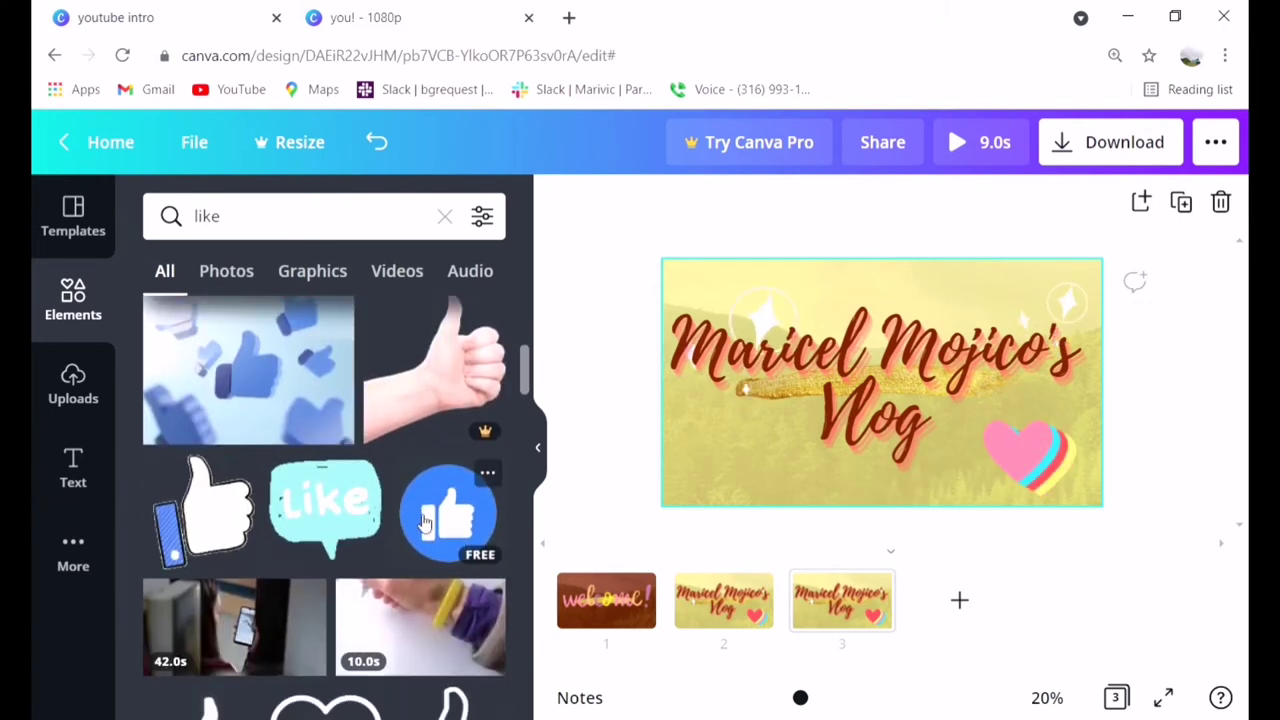
pyautogui.click(425, 521)
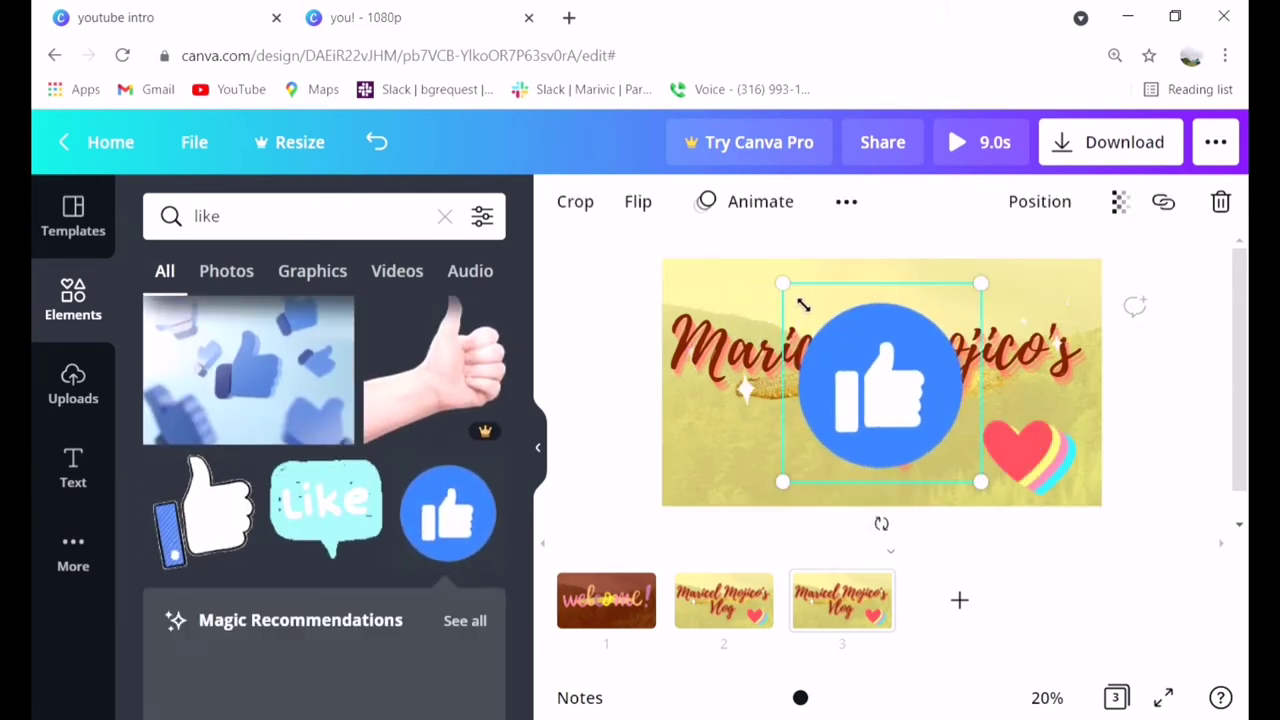
pyautogui.moveTo(803, 305); pyautogui.dragTo(882, 424)
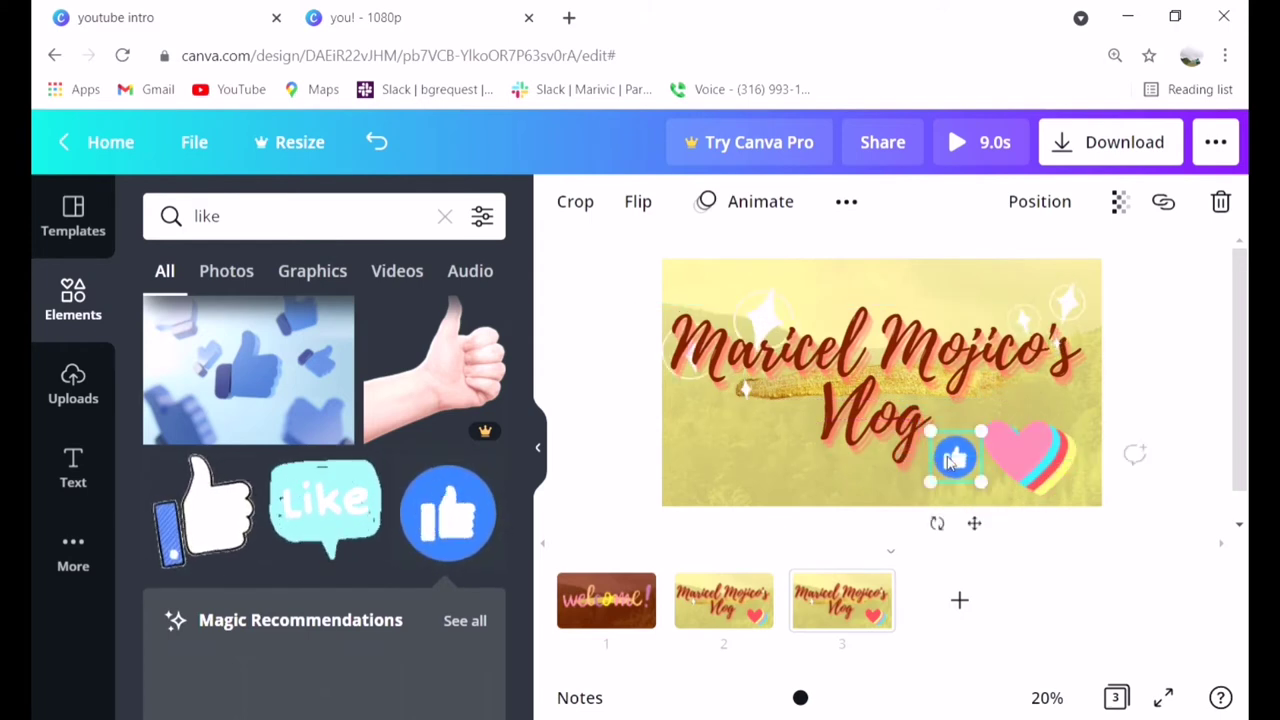
pyautogui.moveTo(938, 465); pyautogui.dragTo(702, 478)
# - Search elements for 'share' and add a small green-and-pink SHARE sticker beside the thumbs-up
pyautogui.click(445, 216)
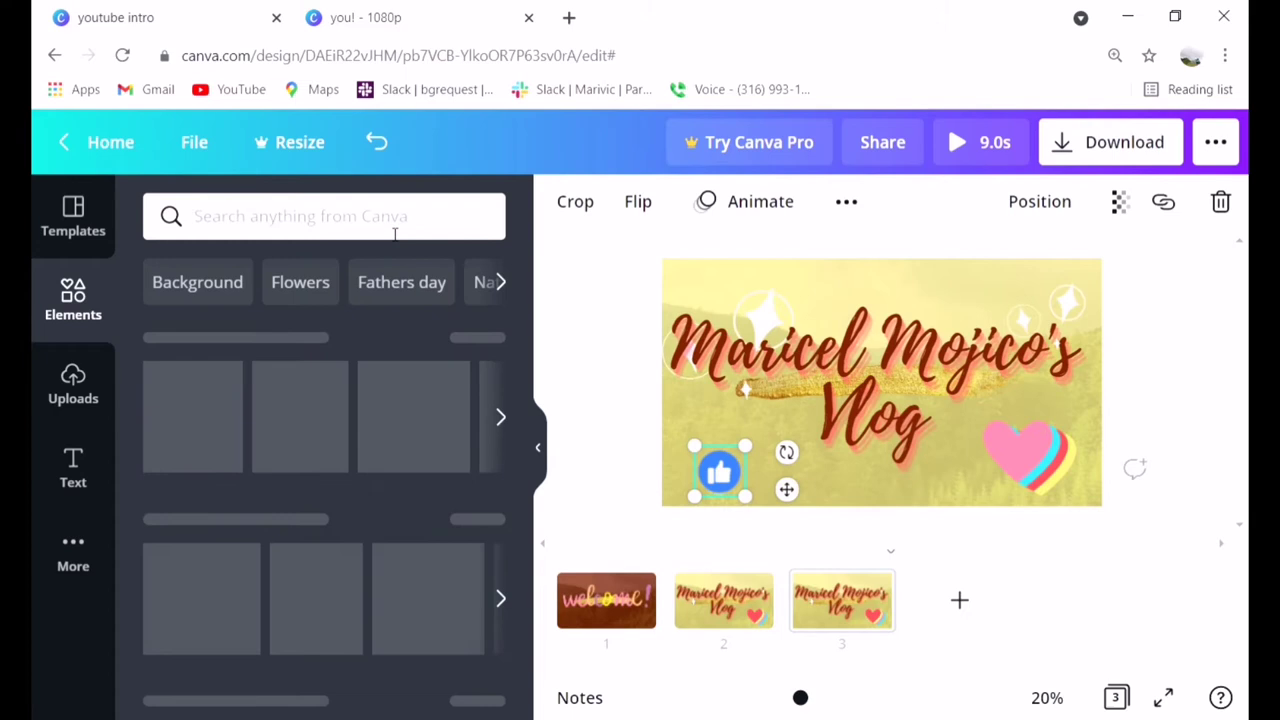
pyautogui.write('share')
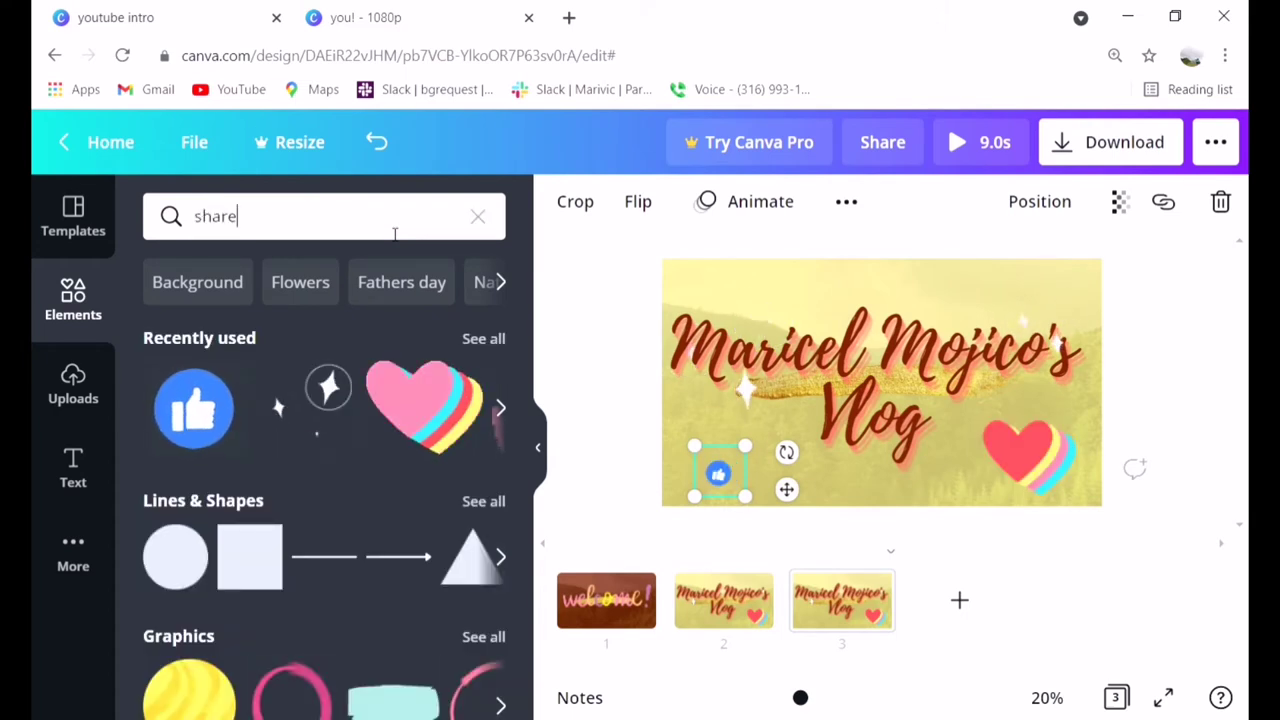
pyautogui.press('Return')
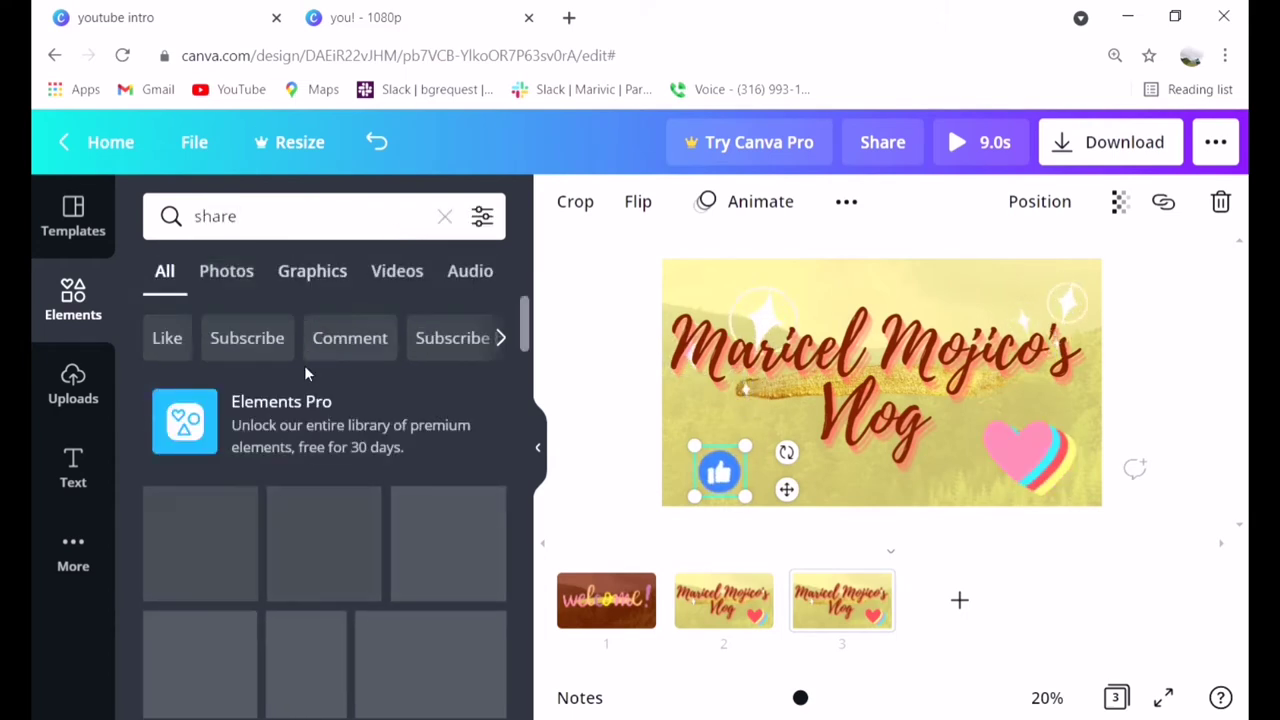
pyautogui.scroll(-1, 307, 369)
pyautogui.scroll(-5, 310, 383)
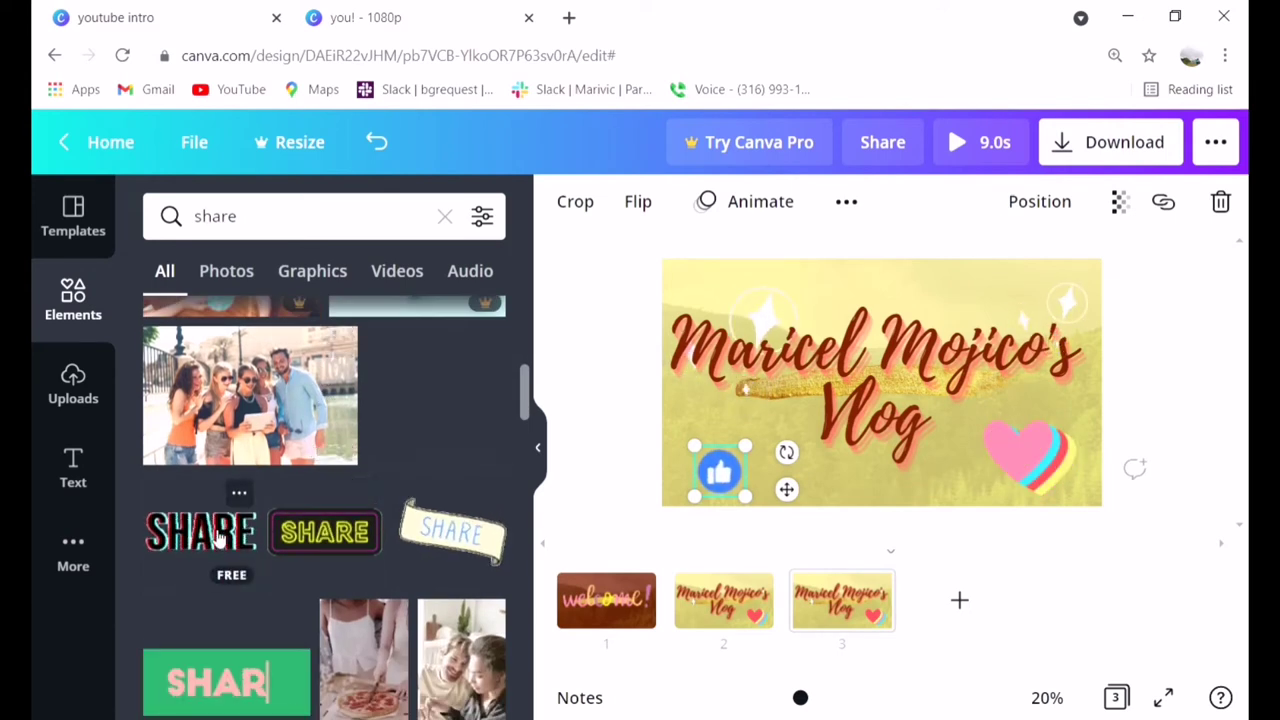
pyautogui.click(213, 650)
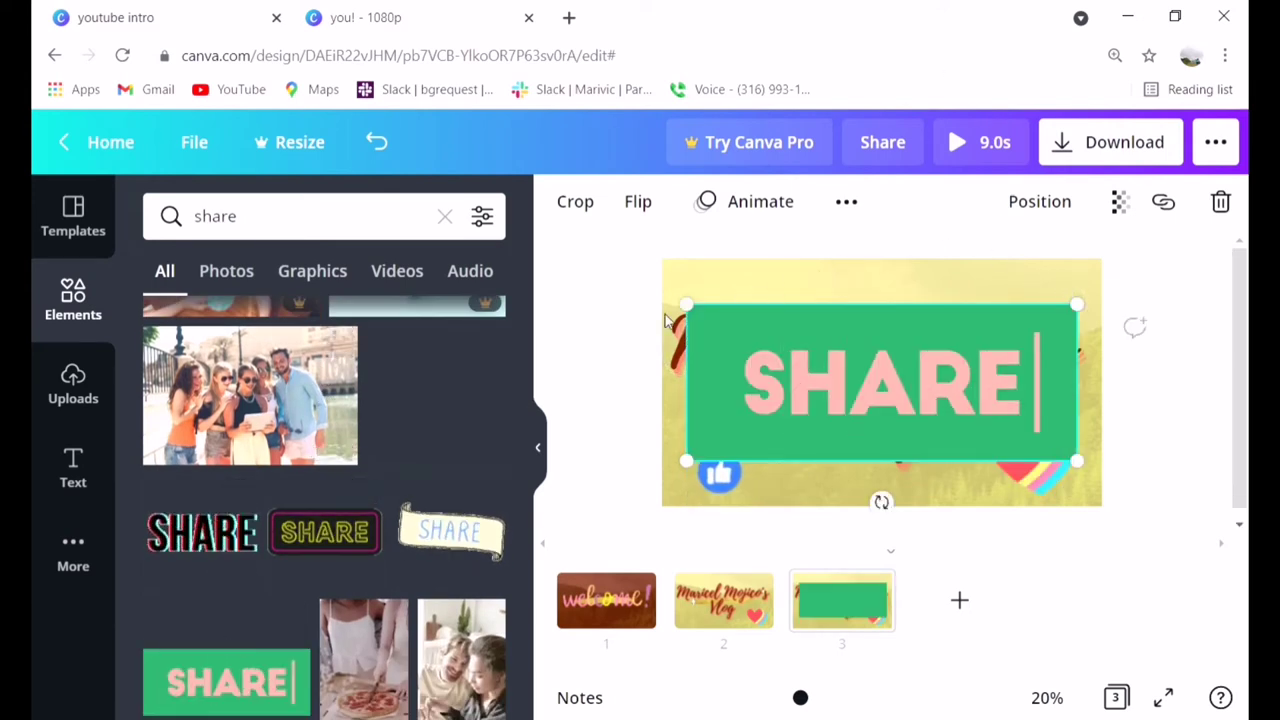
pyautogui.moveTo(694, 322); pyautogui.dragTo(817, 476)
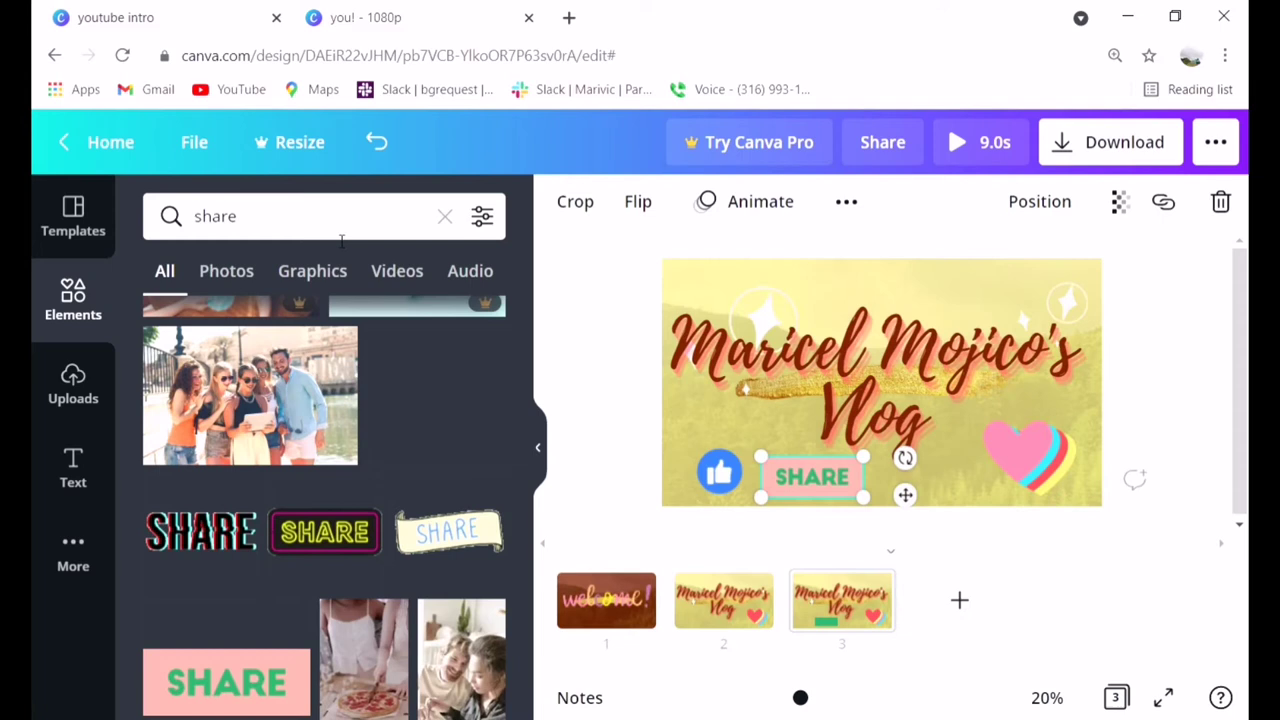
# - Search elements for 'subscribe', try a parrot subscribe sticker, then delete it
pyautogui.click(446, 217)
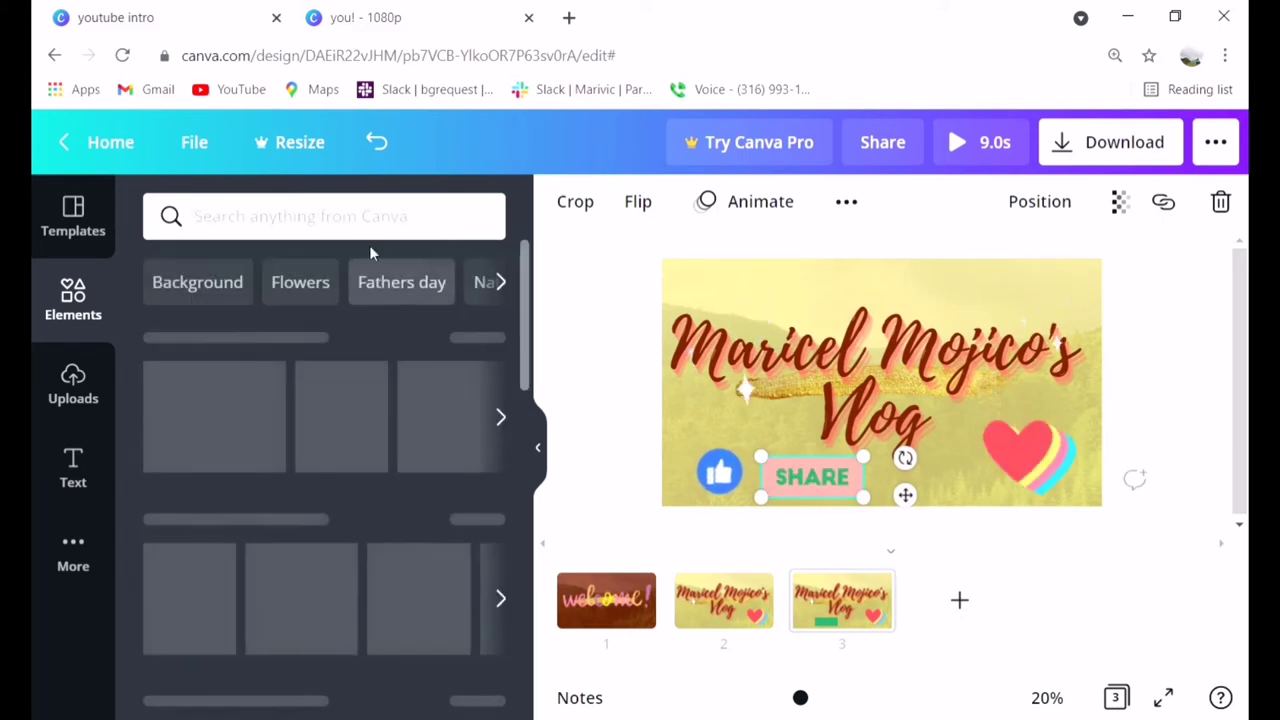
pyautogui.write('subs')
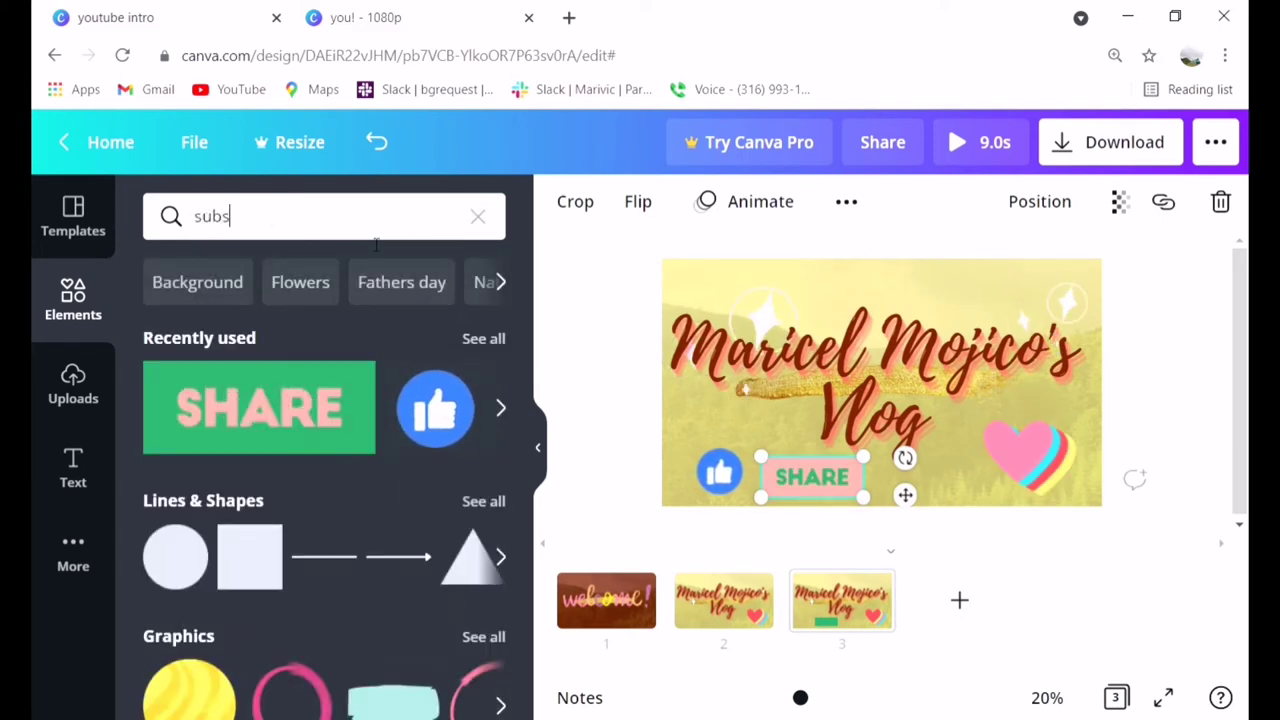
pyautogui.write('c')
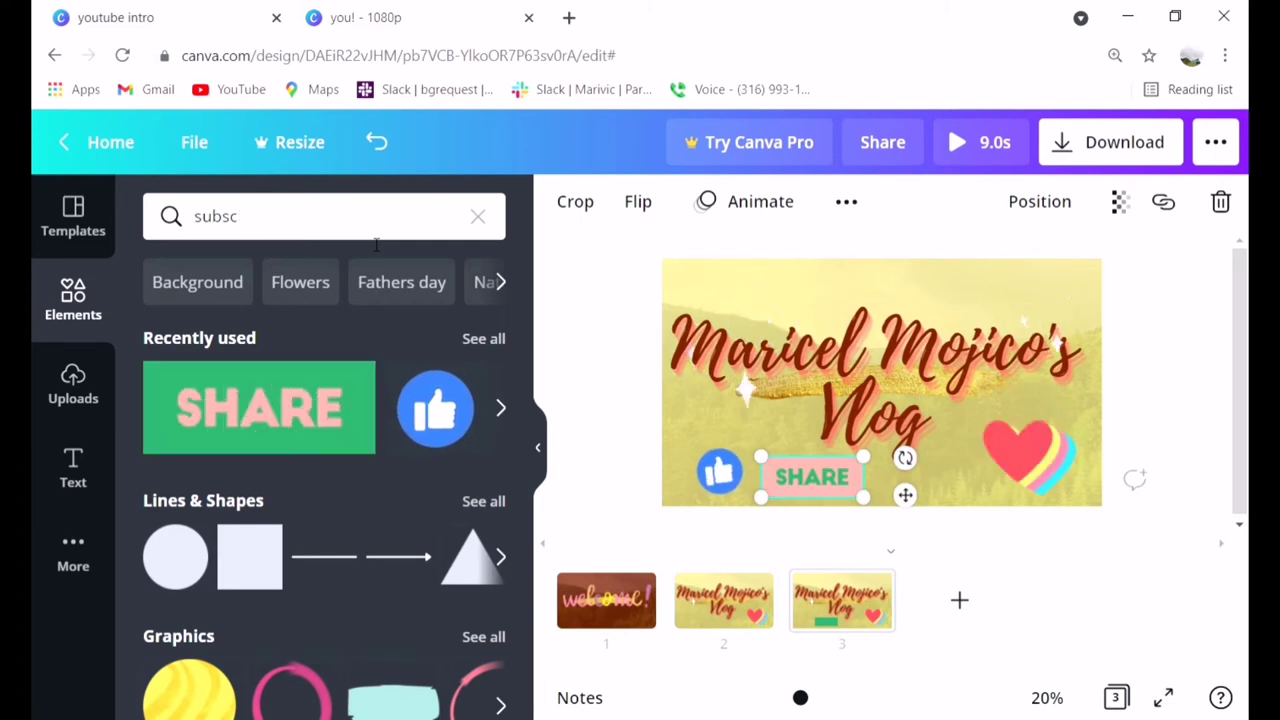
pyautogui.write('ribe')
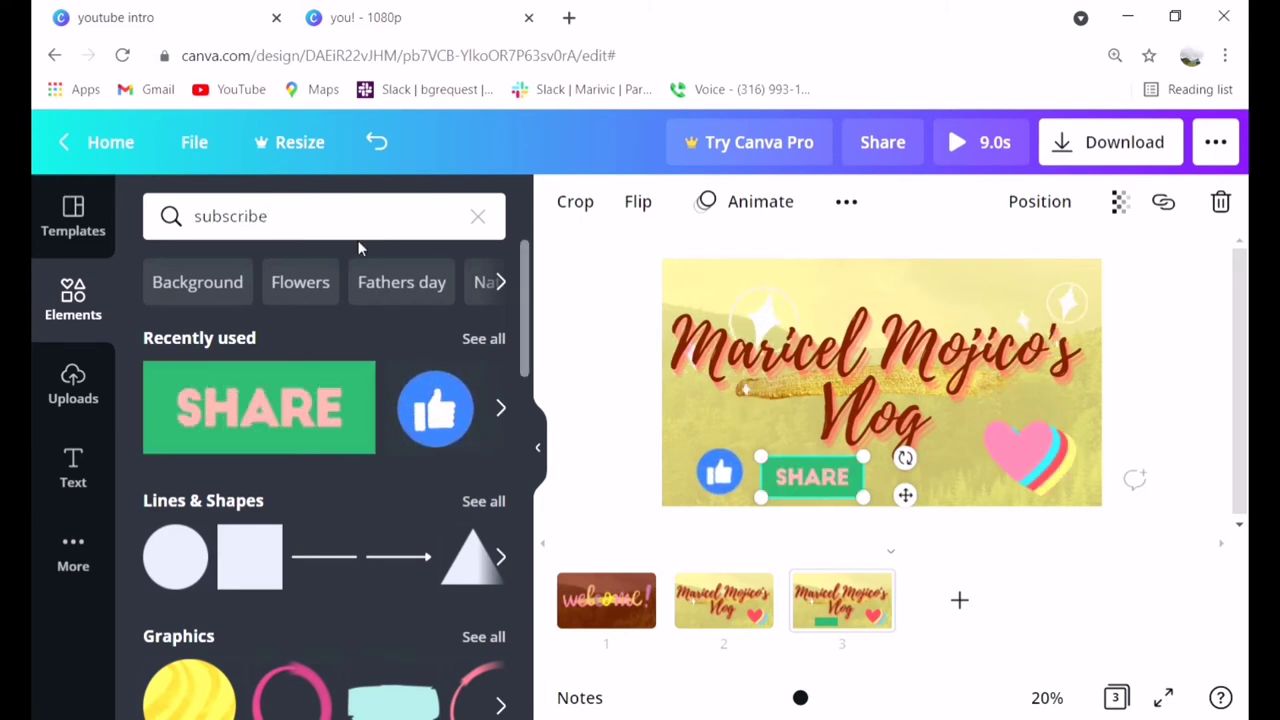
pyautogui.press('Return')
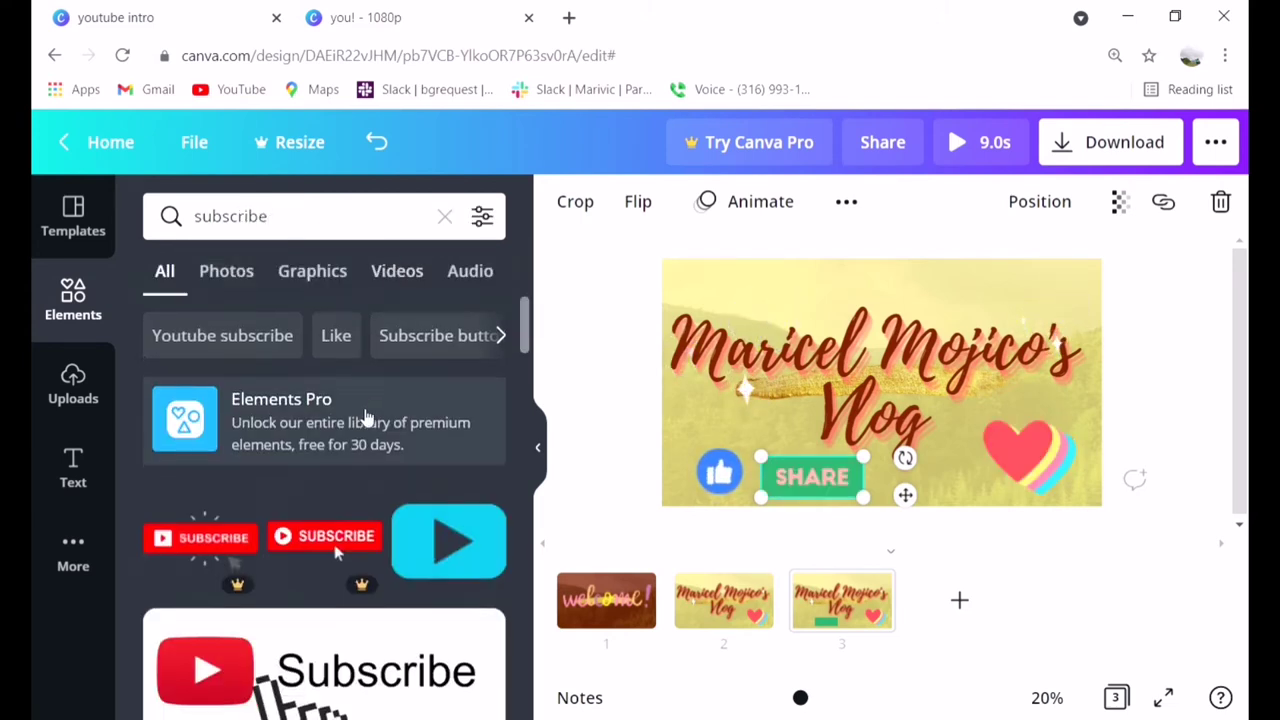
pyautogui.scroll(-2, 367, 417)
pyautogui.scroll(-4, 367, 417)
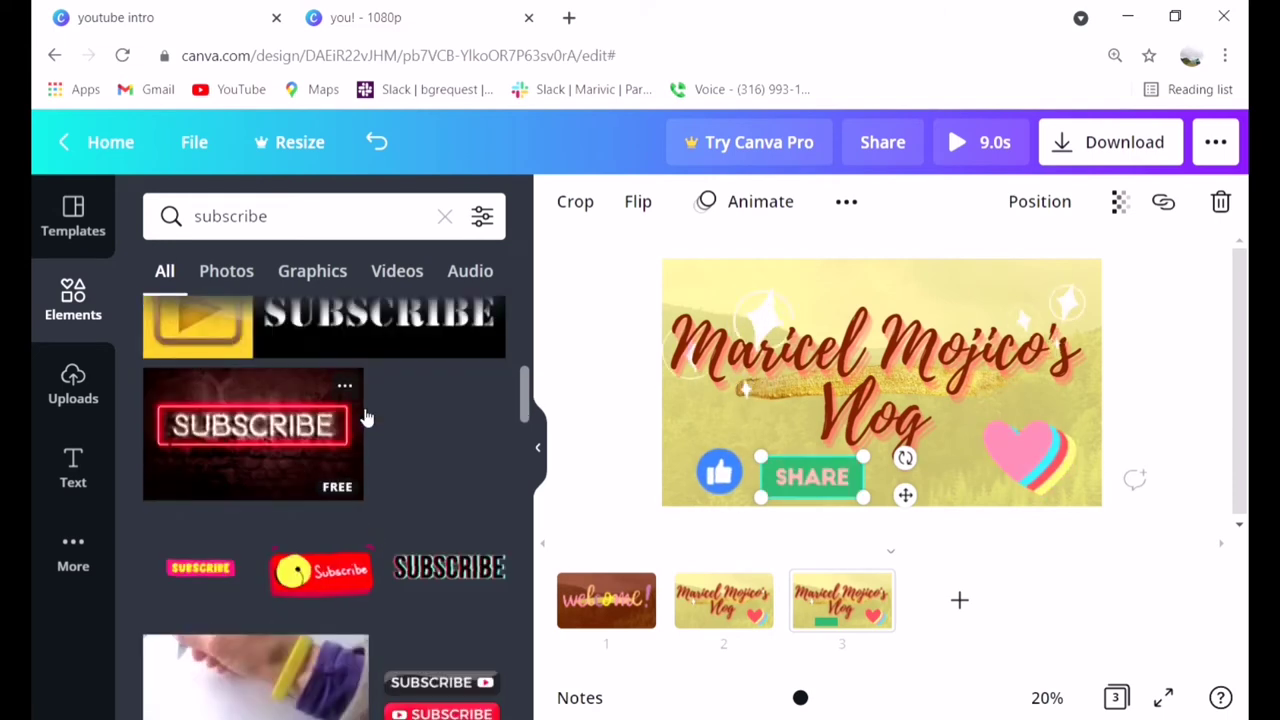
pyautogui.scroll(-2, 367, 430)
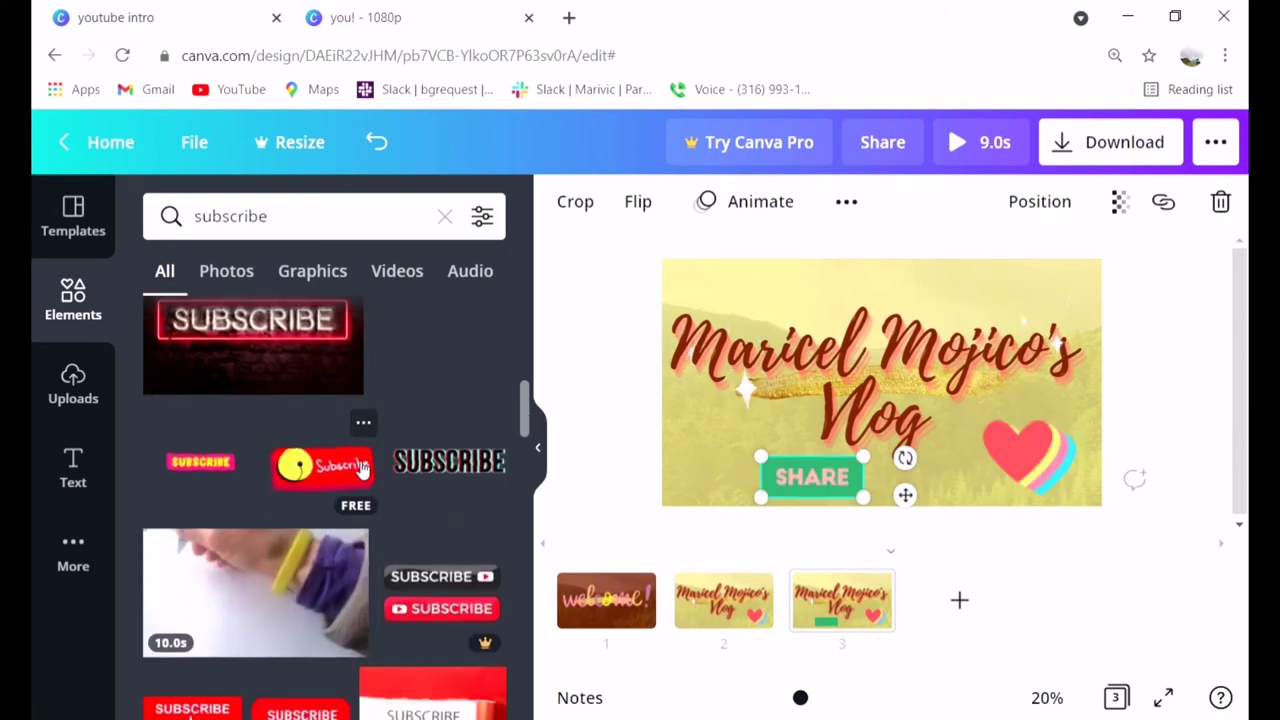
pyautogui.scroll(-2, 367, 450)
pyautogui.scroll(-3, 367, 465)
pyautogui.scroll(-2, 367, 465)
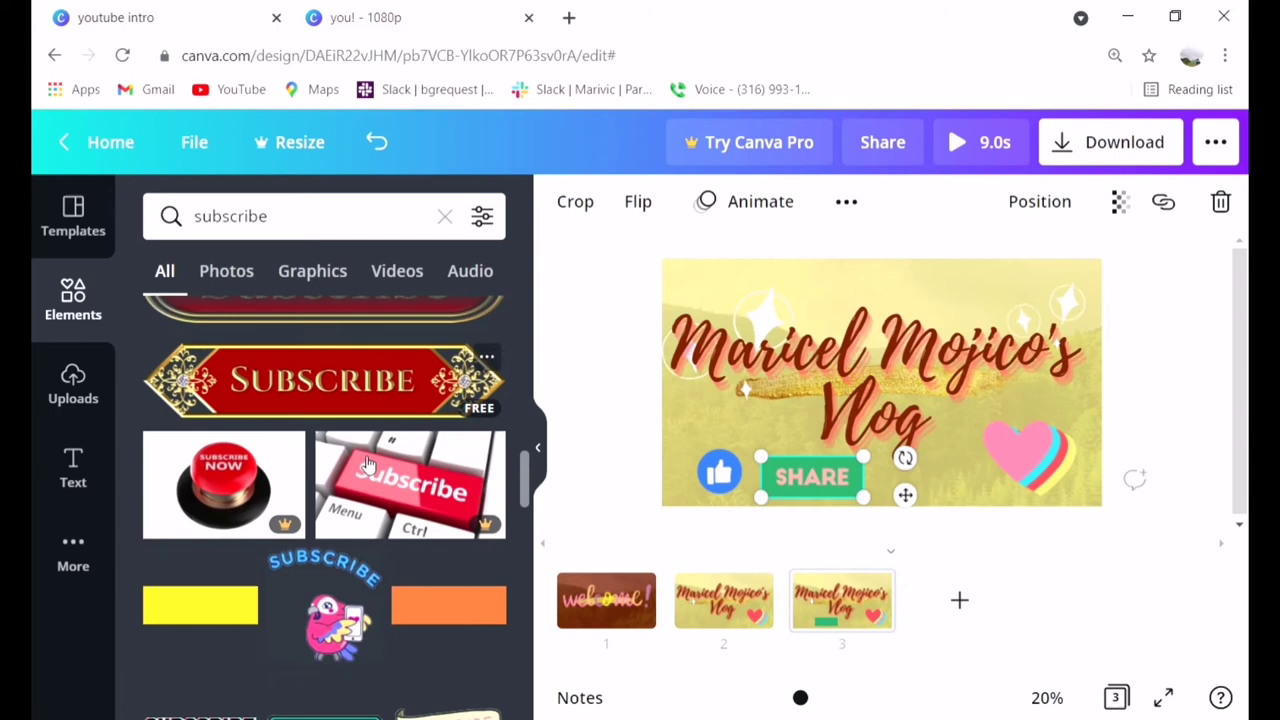
pyautogui.scroll(-2, 367, 465)
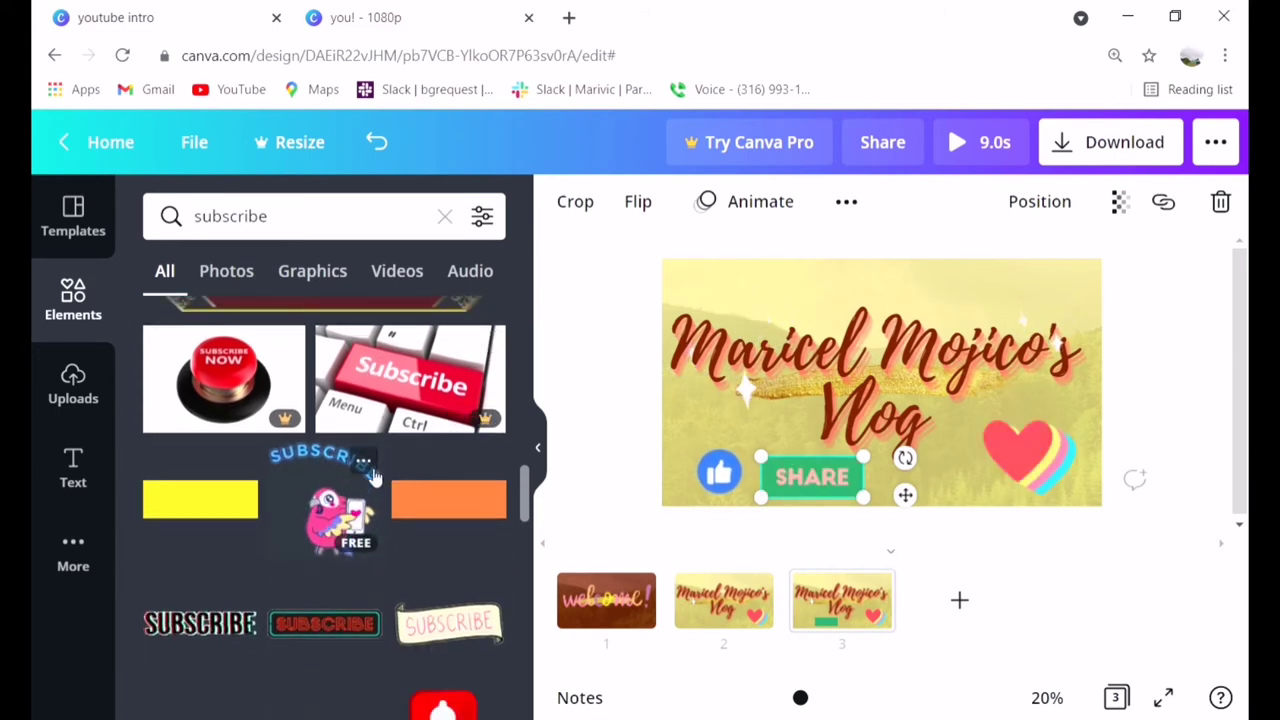
pyautogui.click(344, 509)
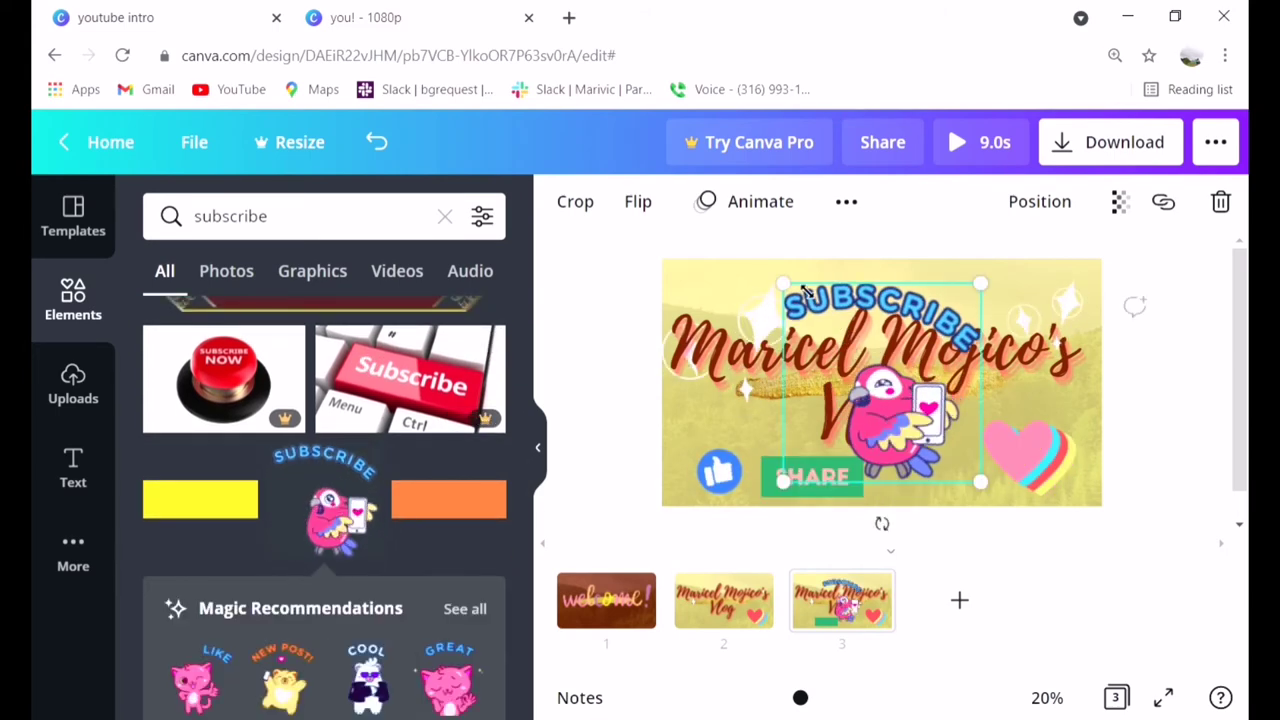
pyautogui.moveTo(785, 286); pyautogui.dragTo(930, 431)
pyautogui.click(958, 460)
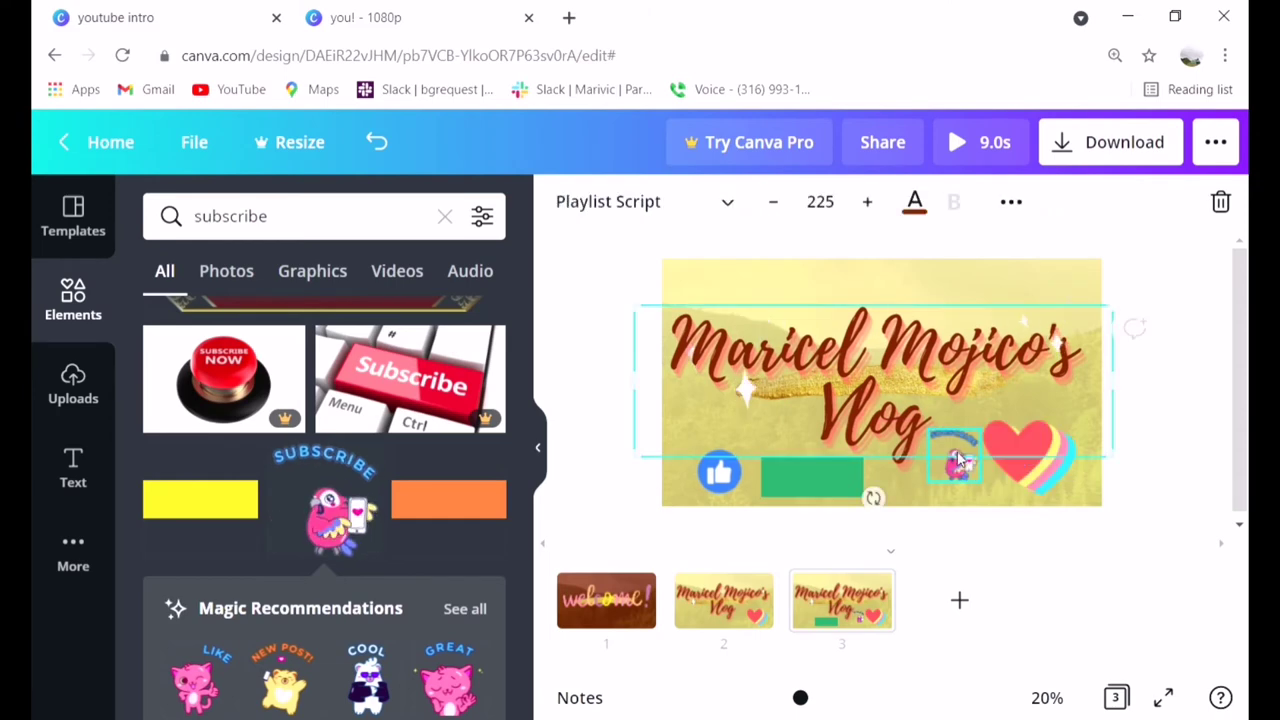
pyautogui.click(959, 462)
pyautogui.press('Delete')
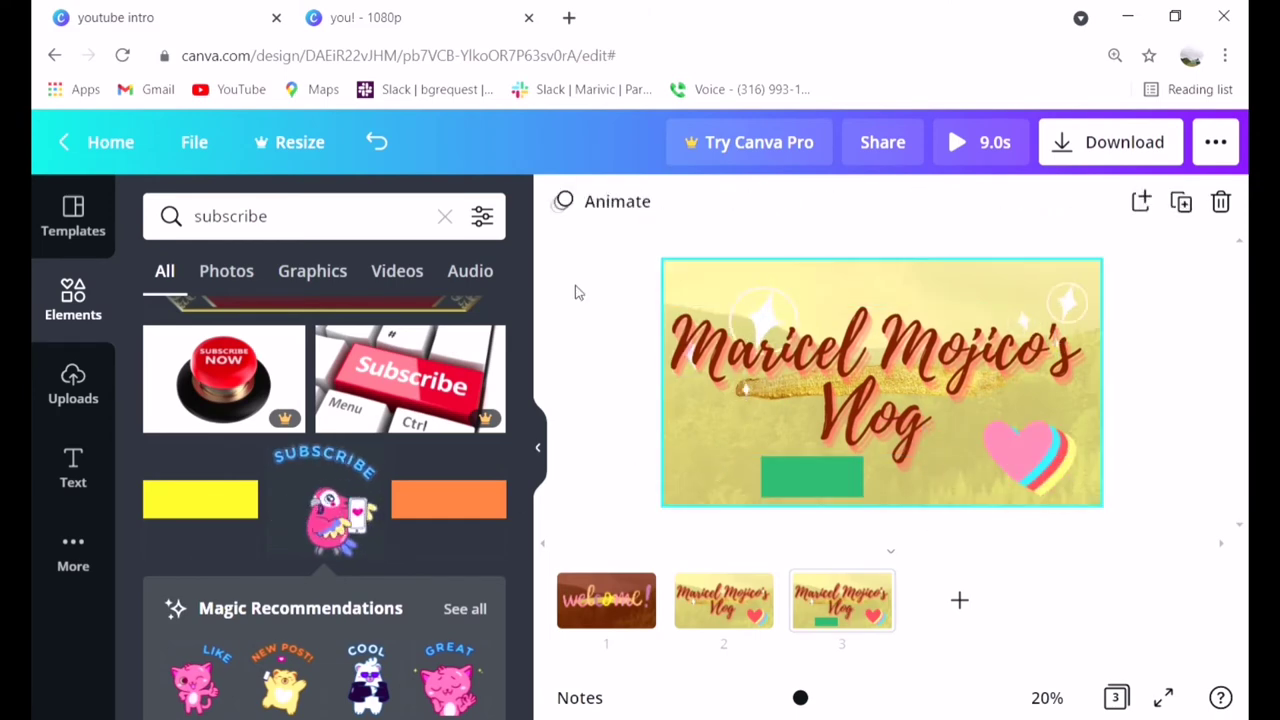
# - Add the neon SUBSCRIBE graphic, shrink it and set it beside the heart at the bottom
pyautogui.scroll(-3, 448, 328)
pyautogui.scroll(-1, 448, 328)
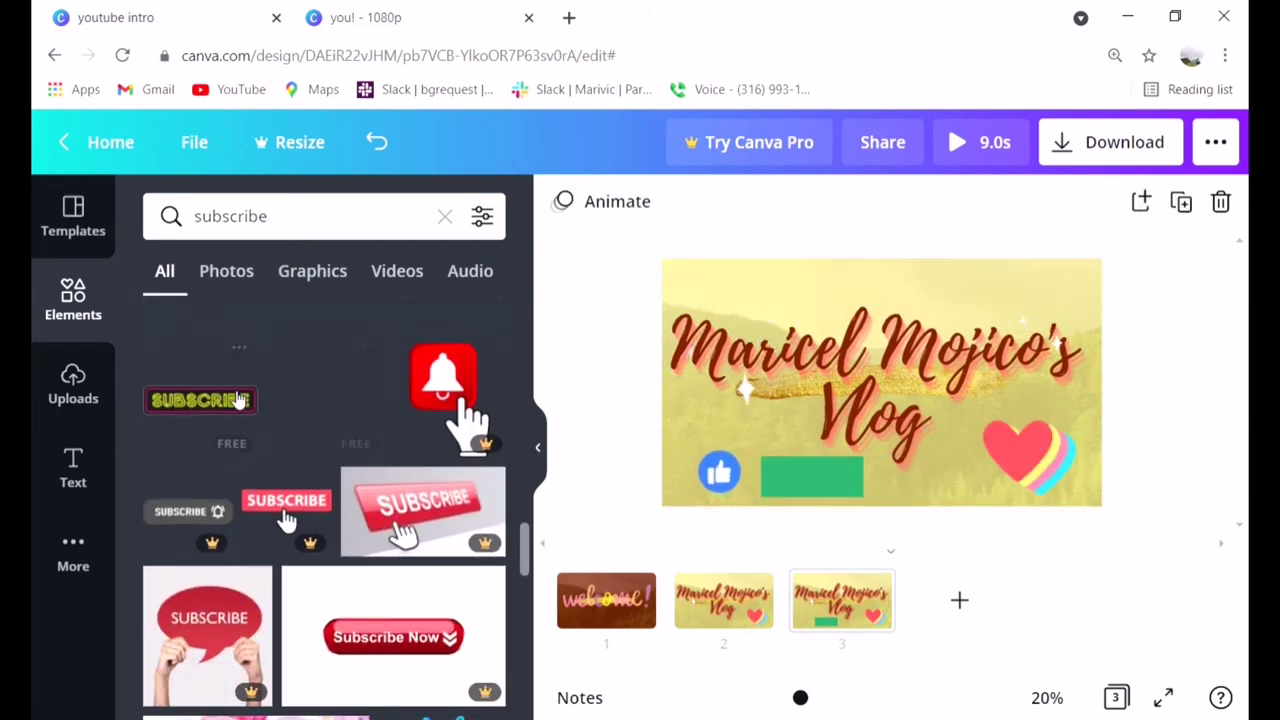
pyautogui.click(700, 398)
pyautogui.click(200, 400)
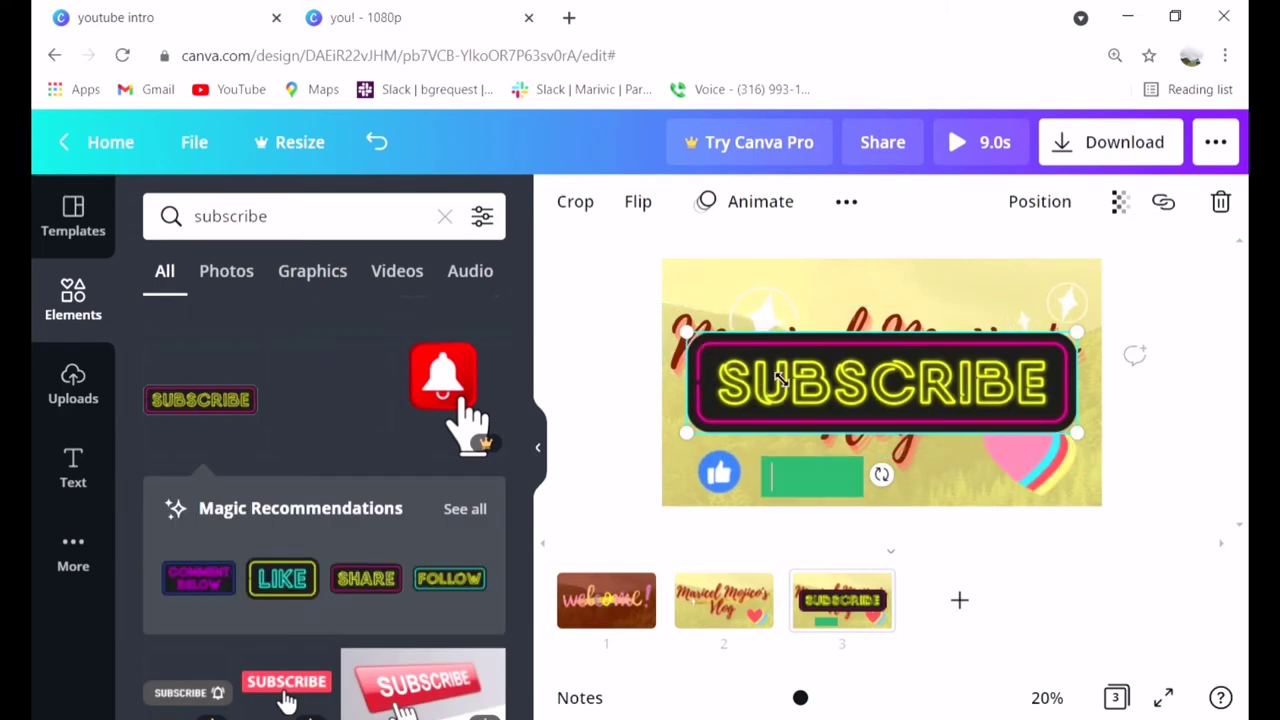
pyautogui.moveTo(686, 332); pyautogui.dragTo(949, 399)
pyautogui.moveTo(997, 434); pyautogui.dragTo(948, 489)
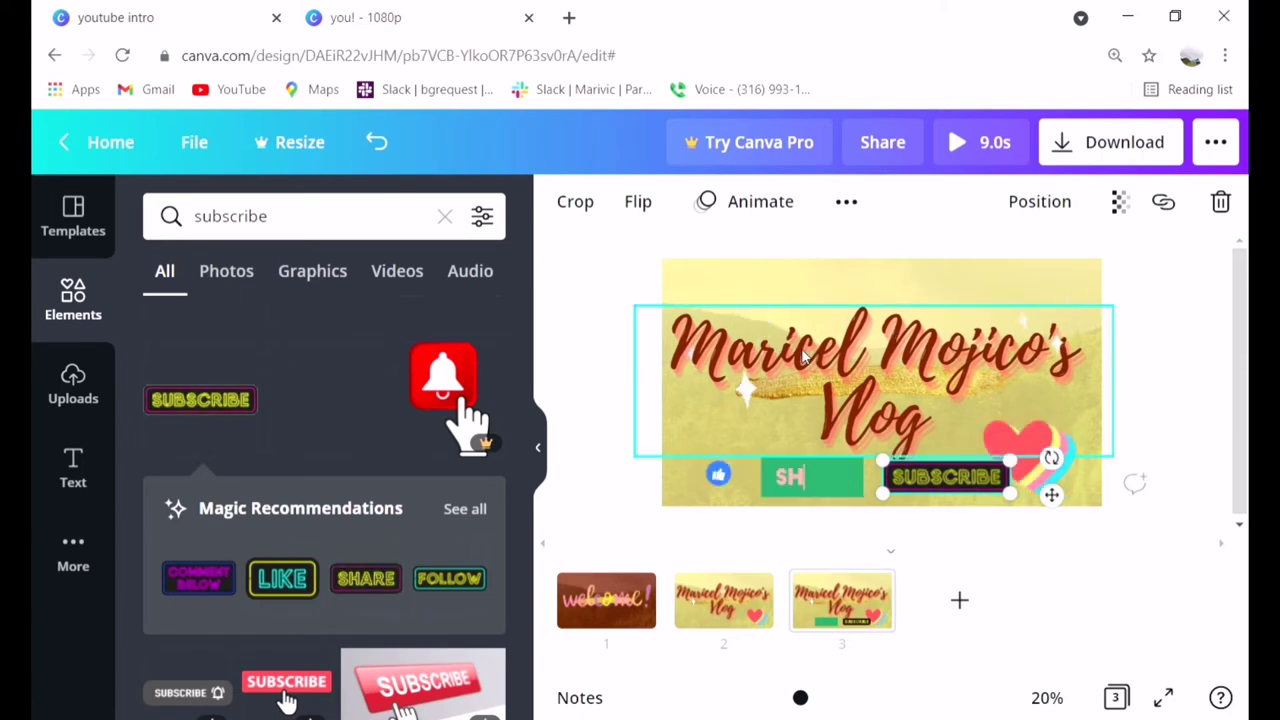
pyautogui.click(832, 597)
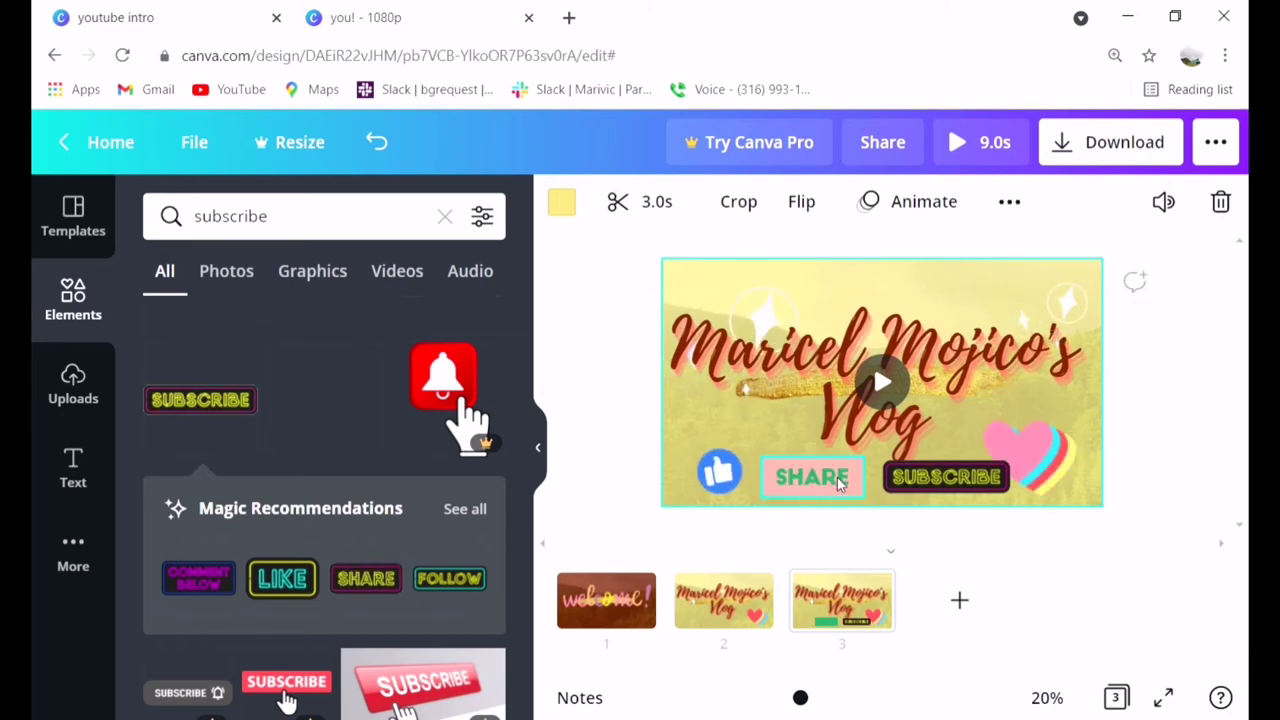
# - Tint page 3's background video white from Default Colors, then return to page 1
pyautogui.click(818, 600)
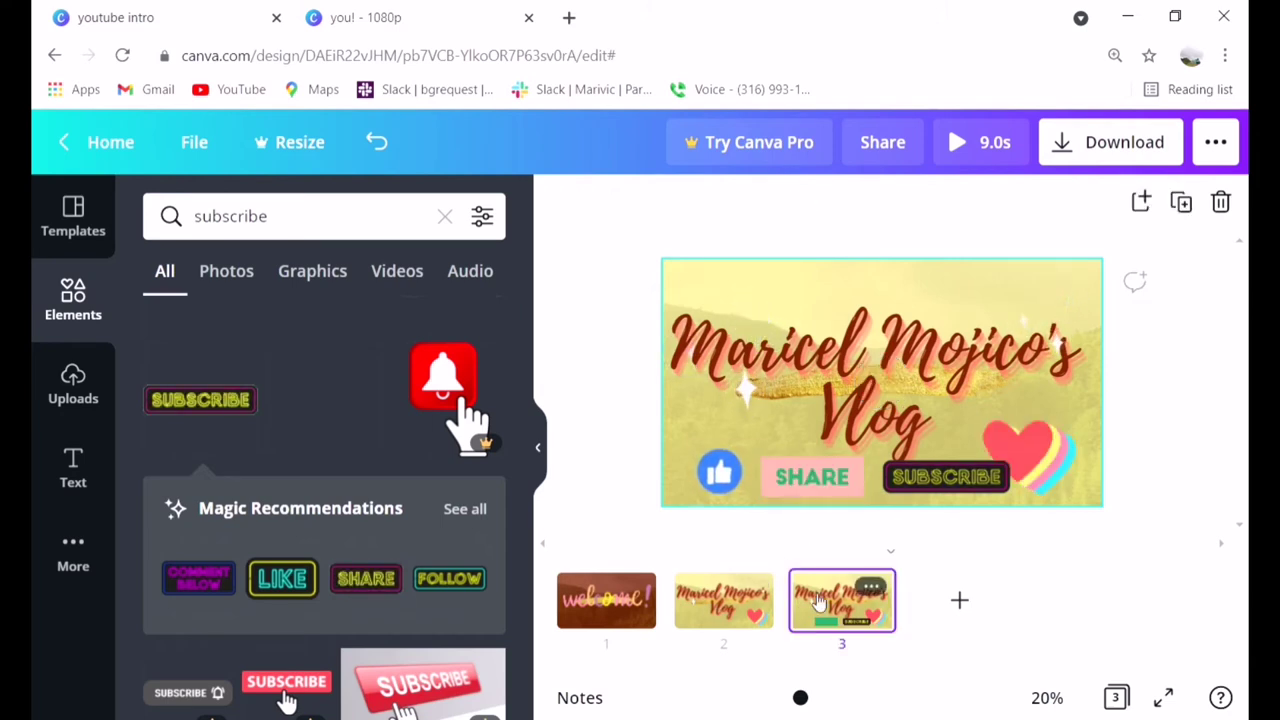
pyautogui.click(752, 277)
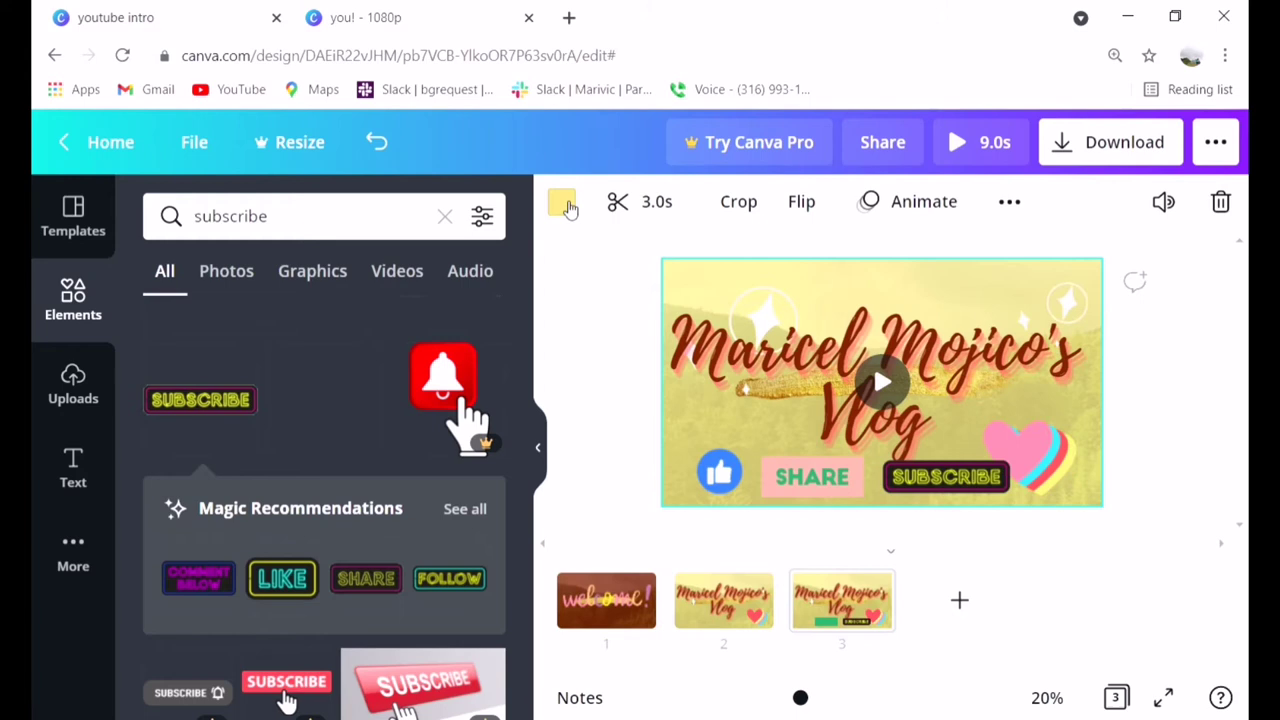
pyautogui.click(562, 204)
pyautogui.scroll(-3, 240, 530)
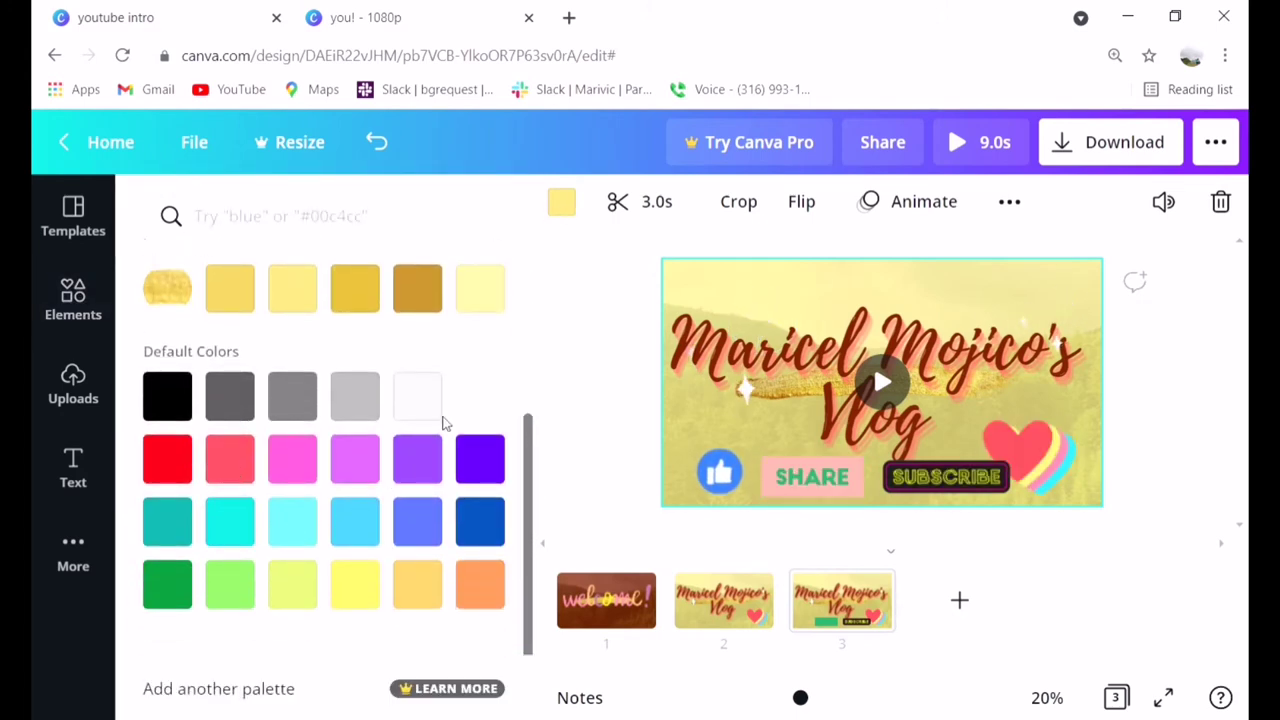
pyautogui.click(480, 395)
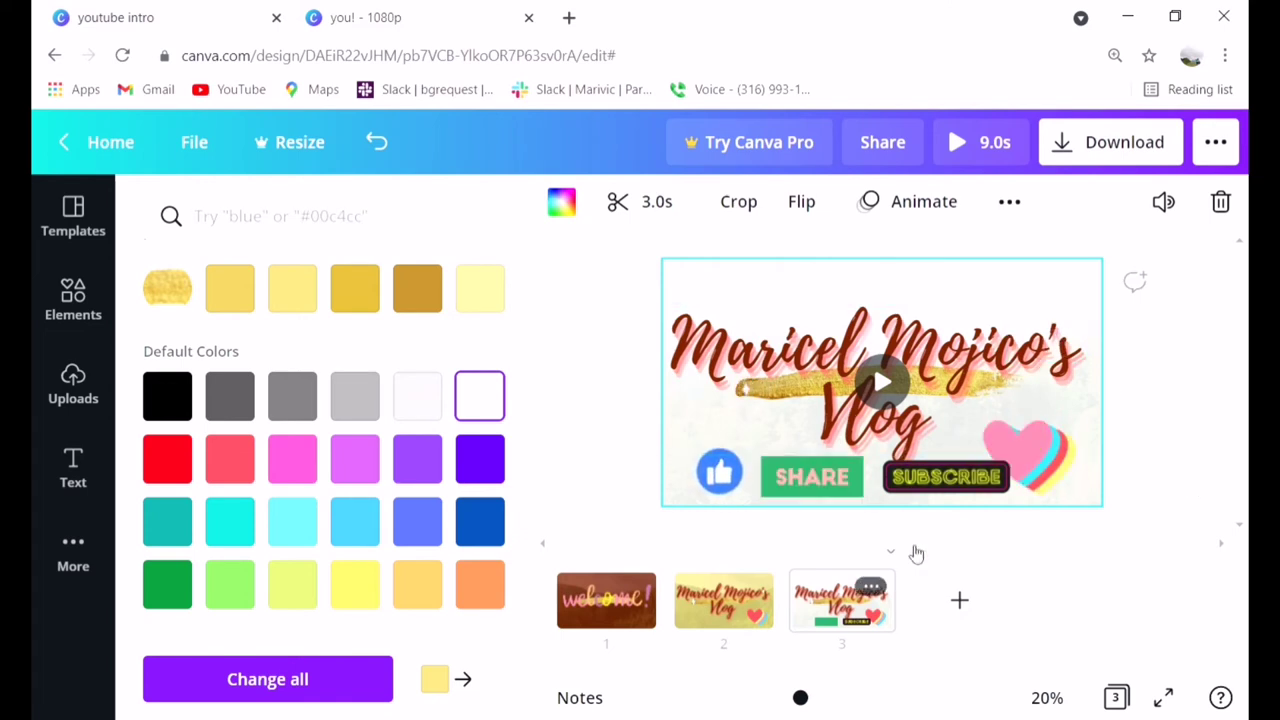
pyautogui.click(636, 618)
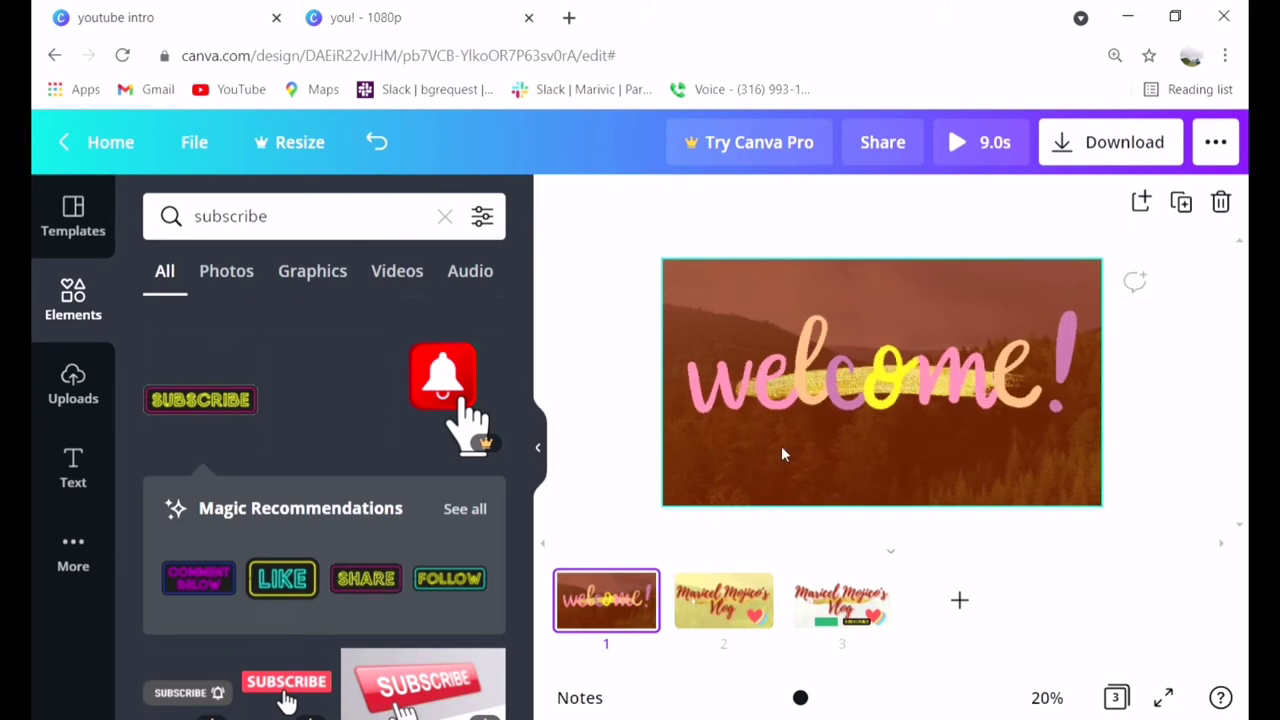
pyautogui.scroll(-3, 362, 528)
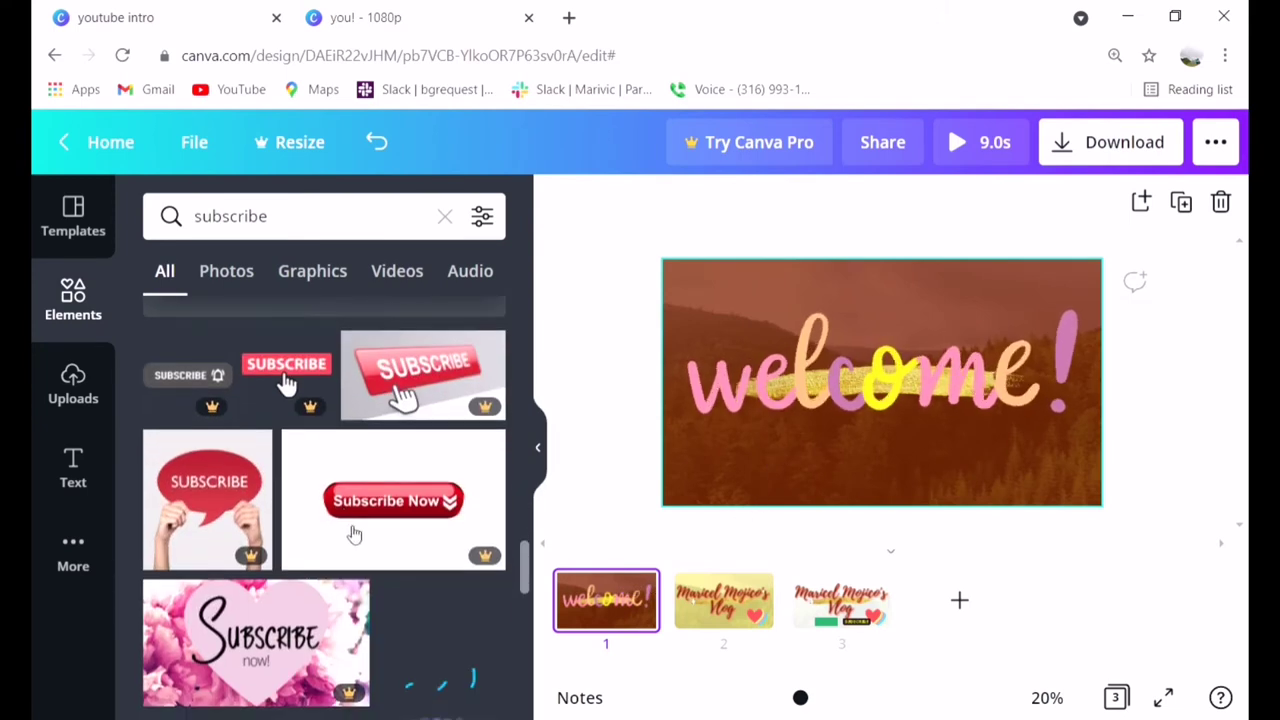
pyautogui.click(736, 590)
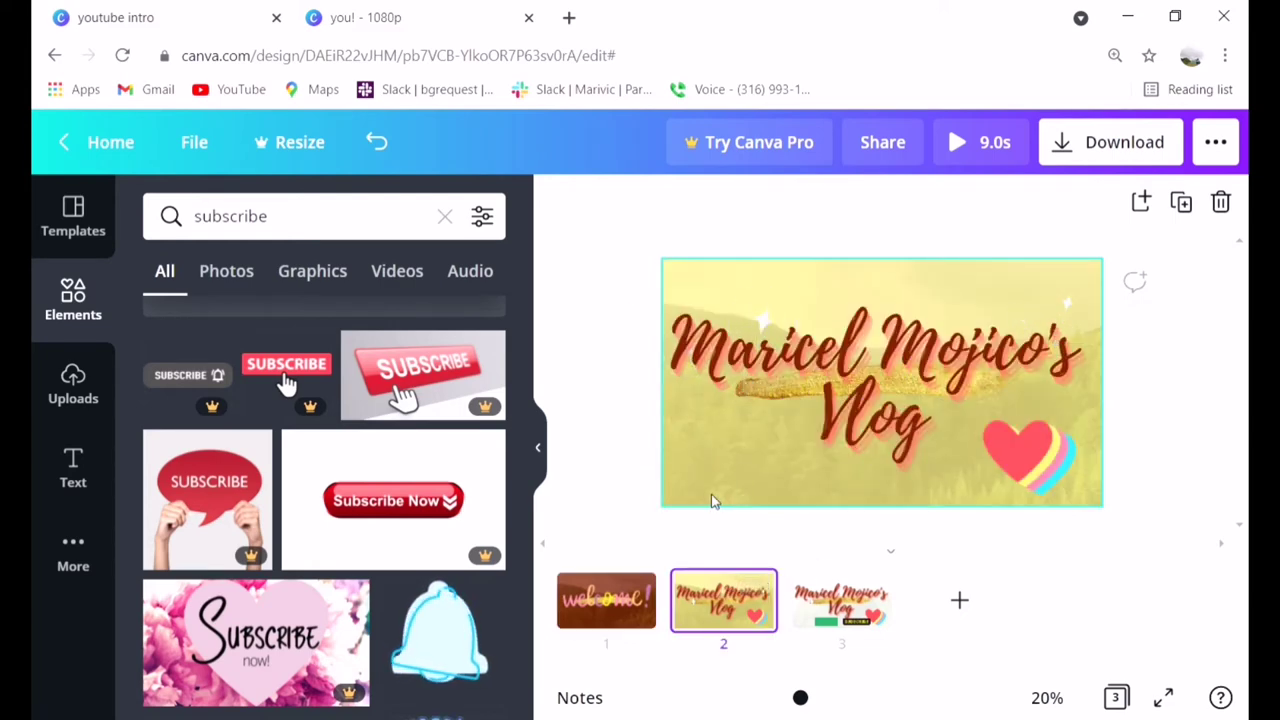
pyautogui.click(80, 222)
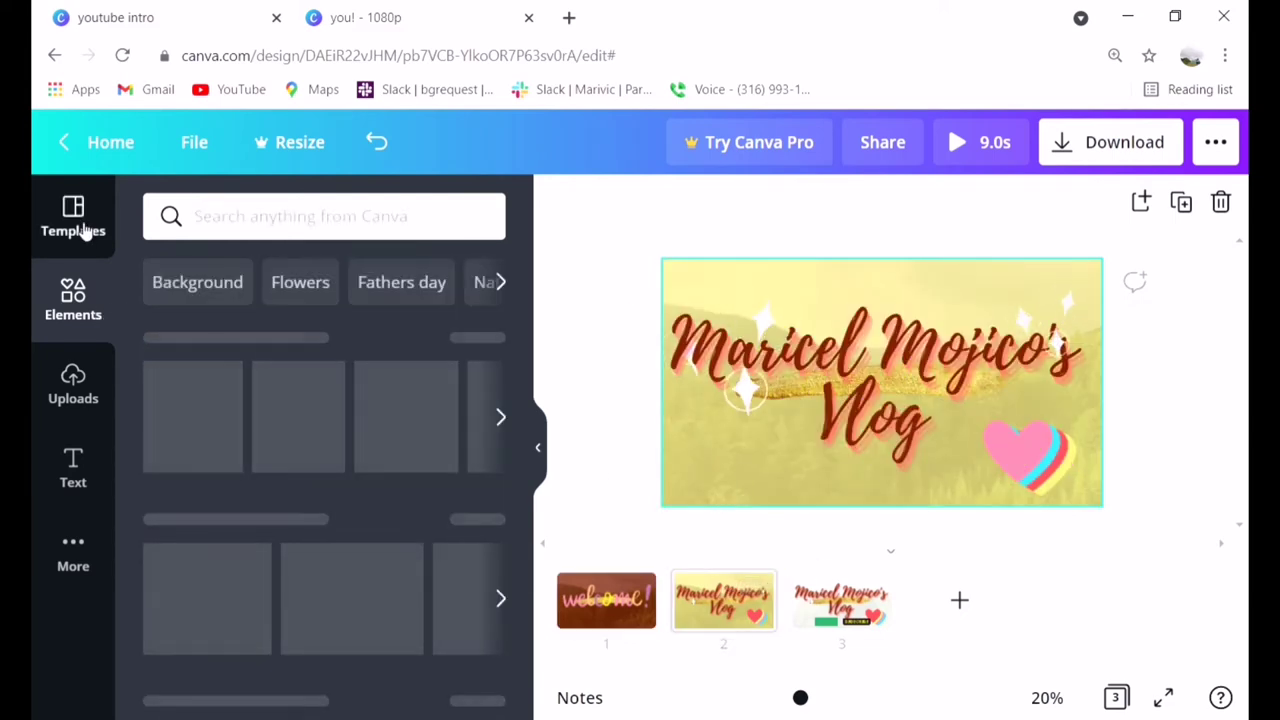
pyautogui.click(84, 382)
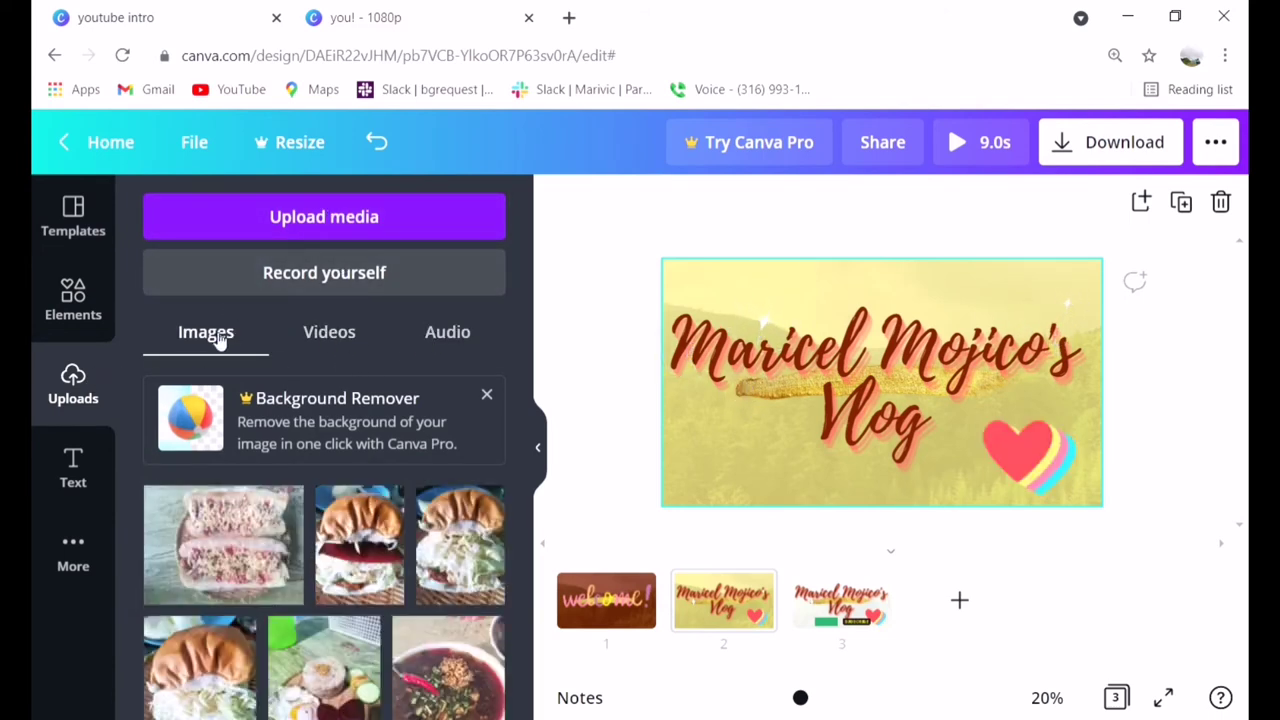
pyautogui.click(488, 396)
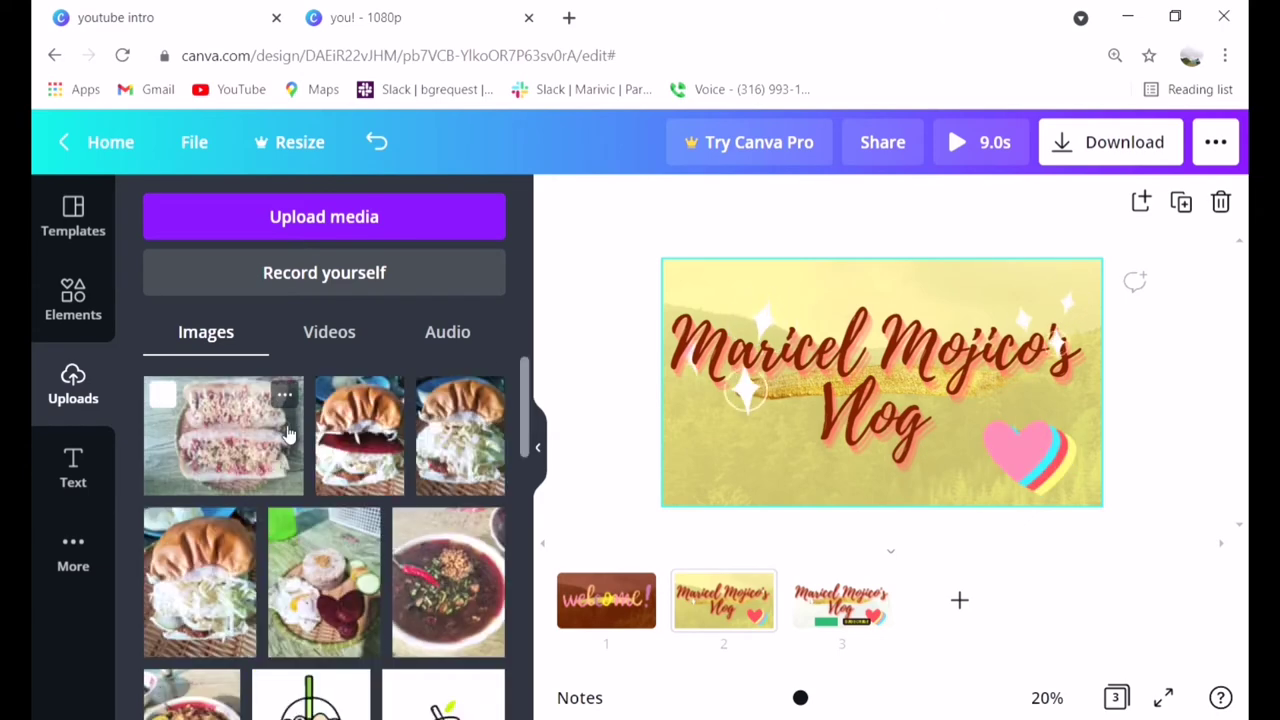
pyautogui.scroll(-5, 305, 393)
pyautogui.scroll(5, 306, 392)
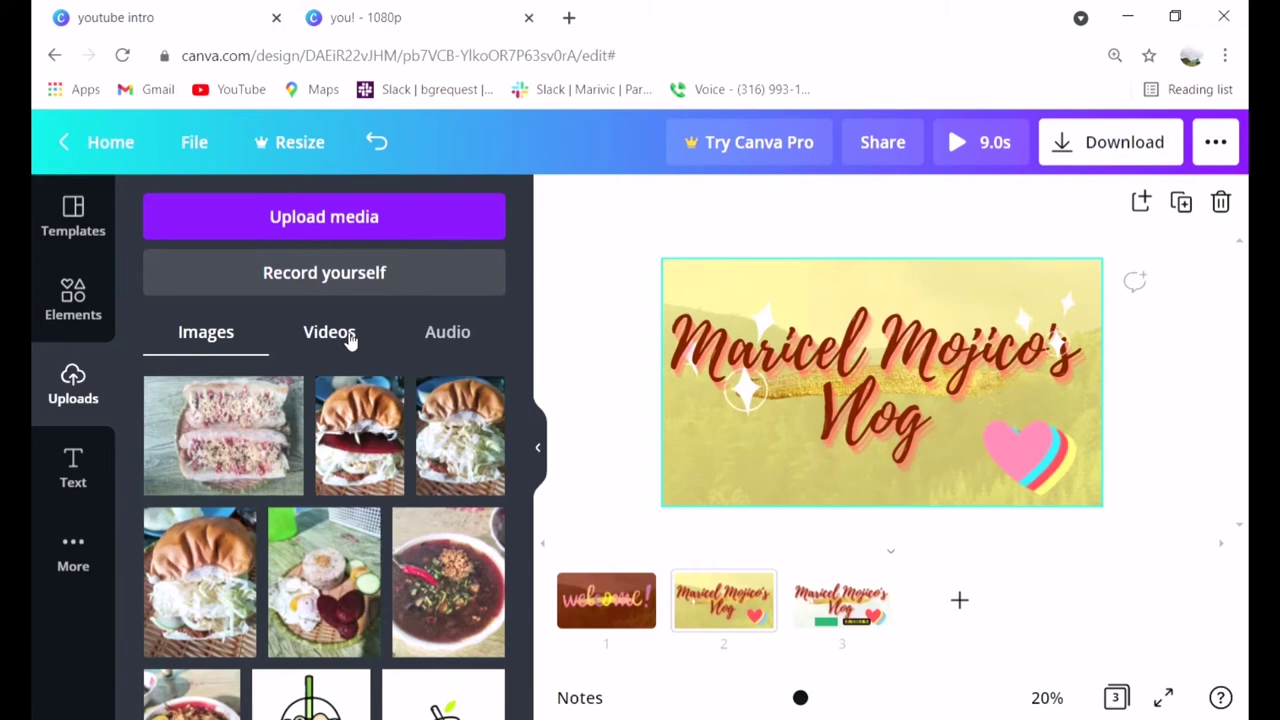
pyautogui.click(350, 338)
pyautogui.click(256, 343)
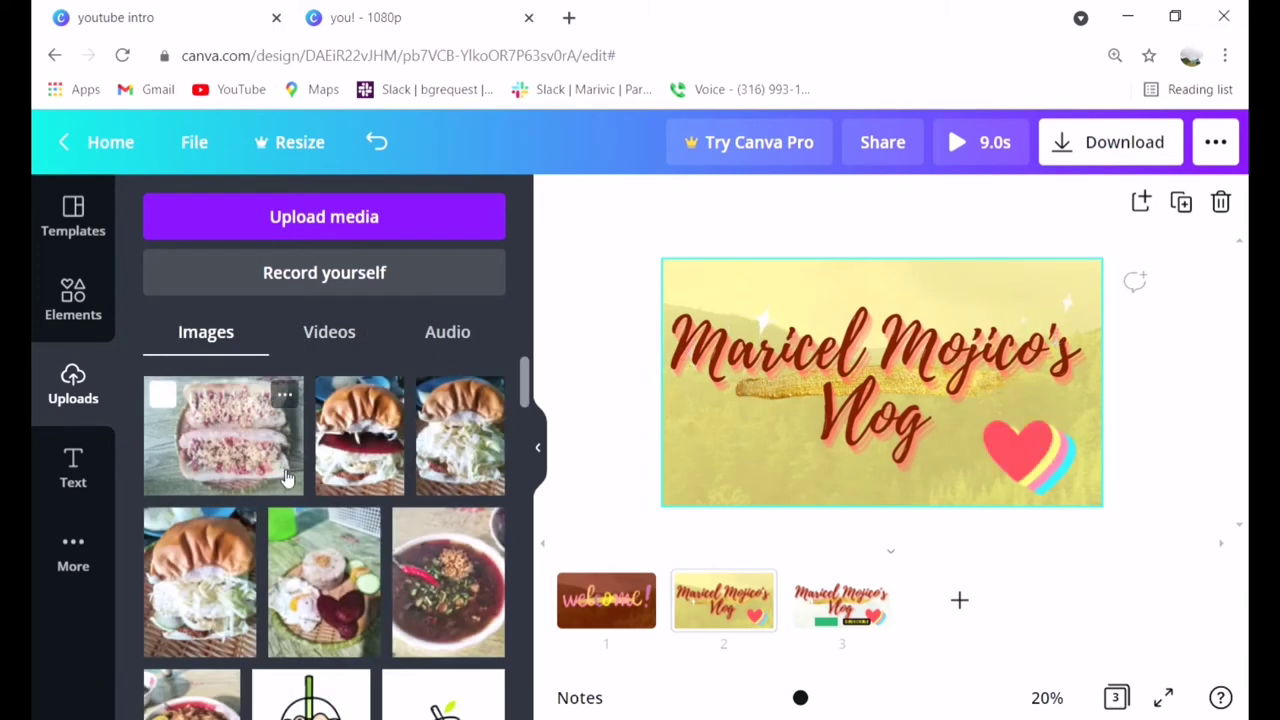
pyautogui.scroll(-5, 285, 462)
pyautogui.scroll(-10, 285, 462)
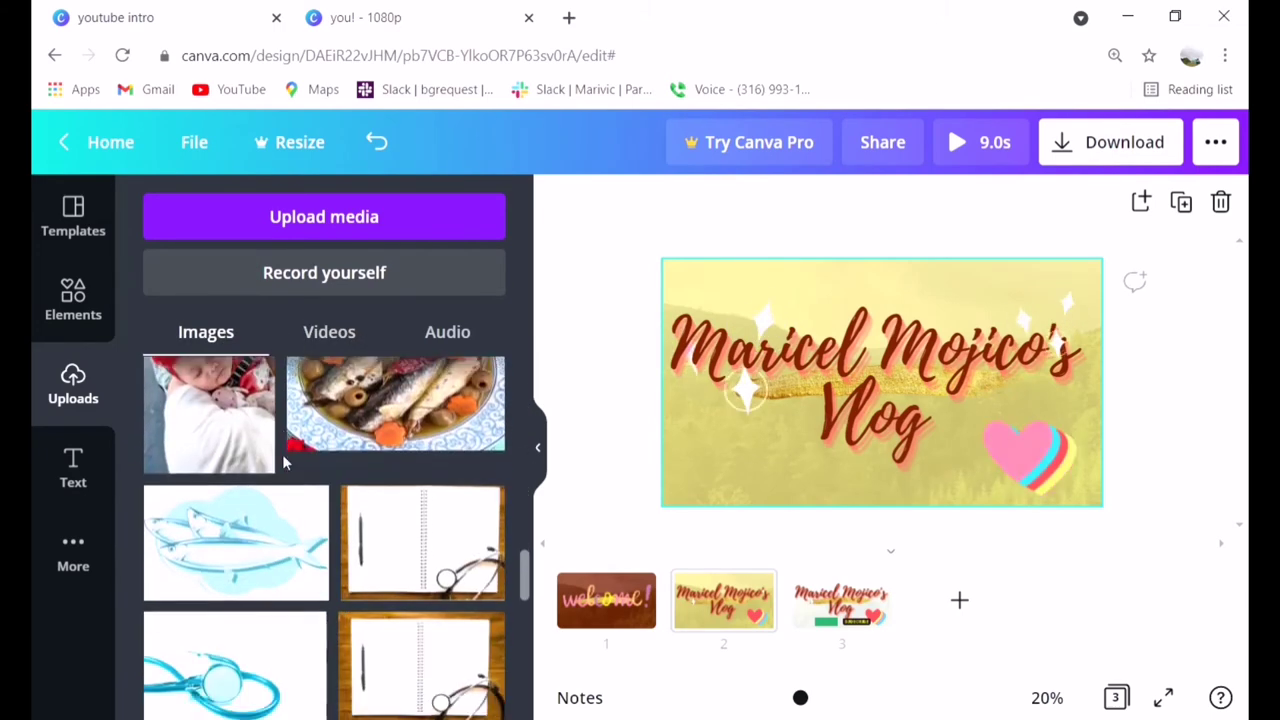
pyautogui.scroll(-10, 285, 462)
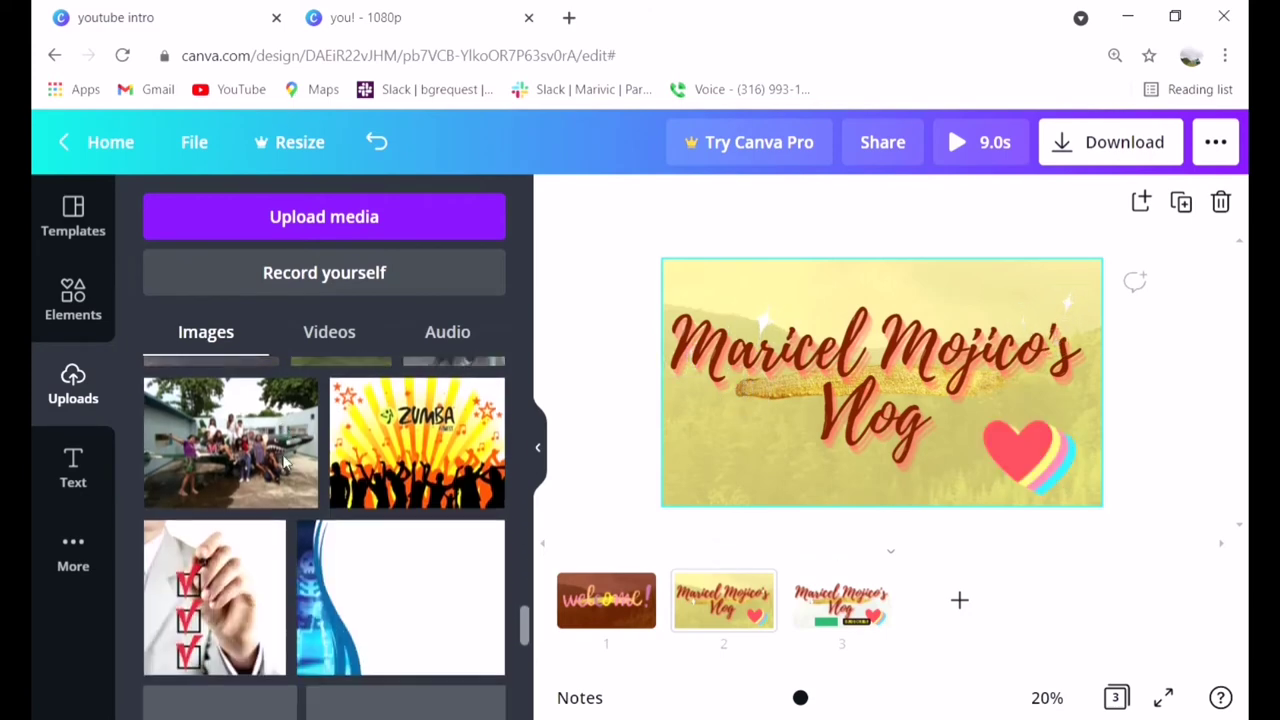
pyautogui.scroll(-8, 288, 463)
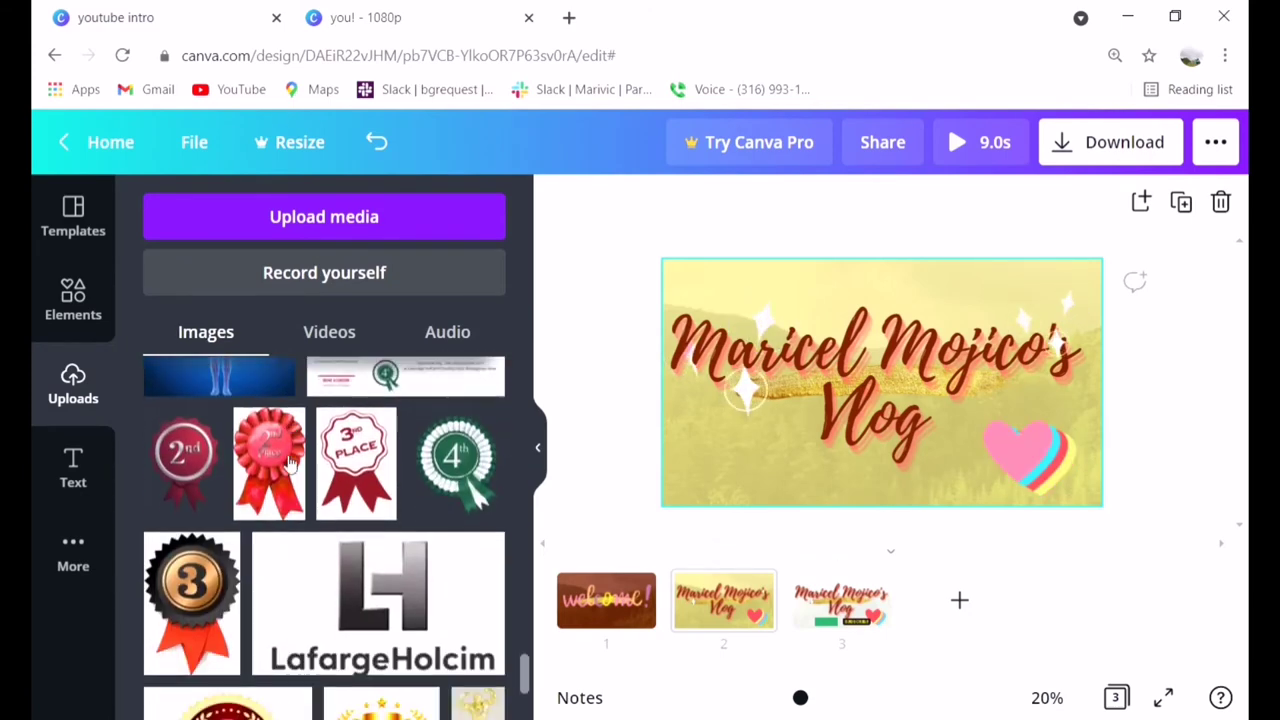
pyautogui.click(347, 241)
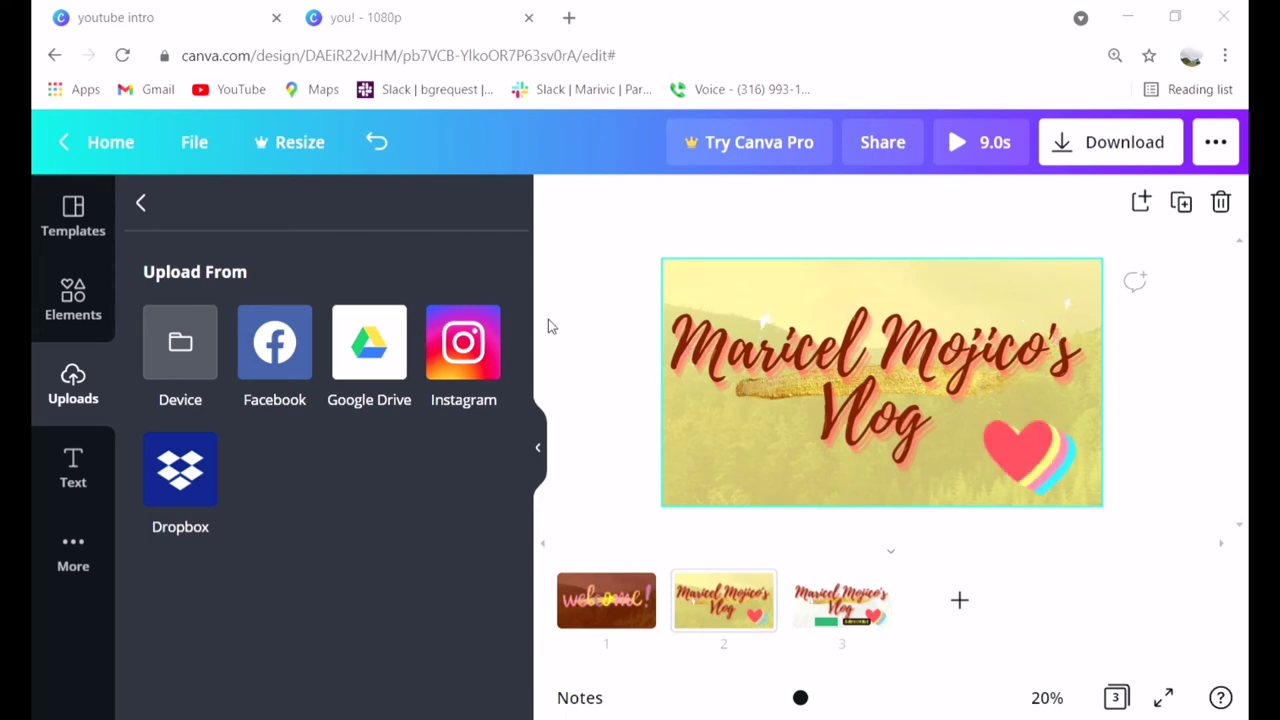
pyautogui.click(481, 467)
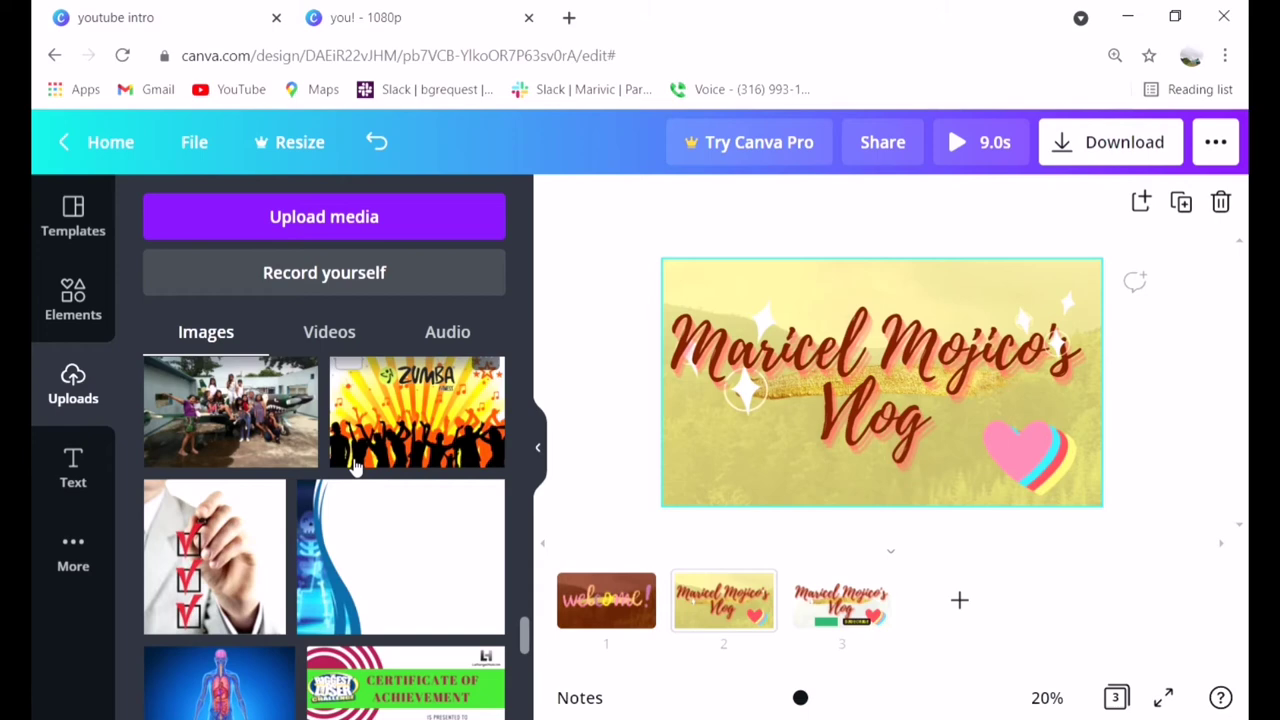
# - Add the uploaded person cutout photo and move it to page 2's lower right
pyautogui.scroll(-5, 522, 560)
pyautogui.moveTo(522, 560); pyautogui.dragTo(537, 363)
pyautogui.click(232, 452)
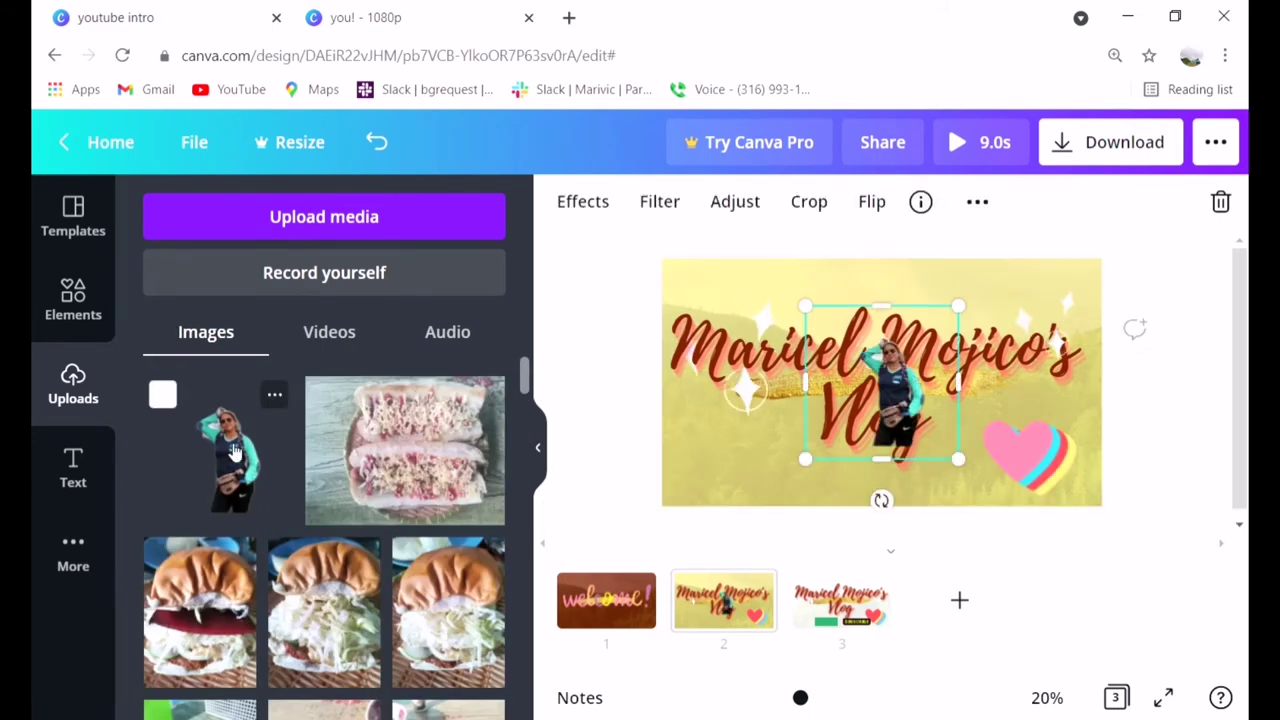
pyautogui.click(990, 449)
pyautogui.moveTo(990, 449)
pyautogui.mouseDown()
pyautogui.moveTo(946, 437)
pyautogui.moveTo(980, 457)
pyautogui.moveTo(995, 443)
pyautogui.mouseUp()
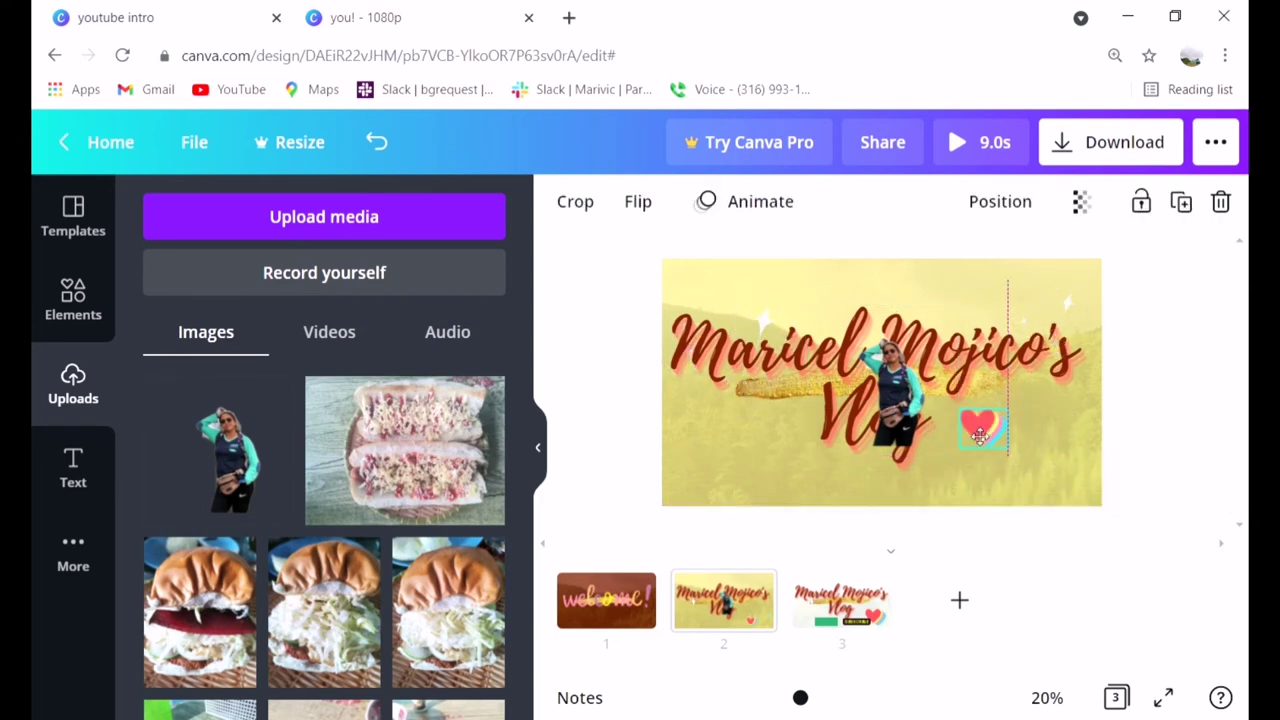
pyautogui.moveTo(912, 410); pyautogui.dragTo(1015, 433)
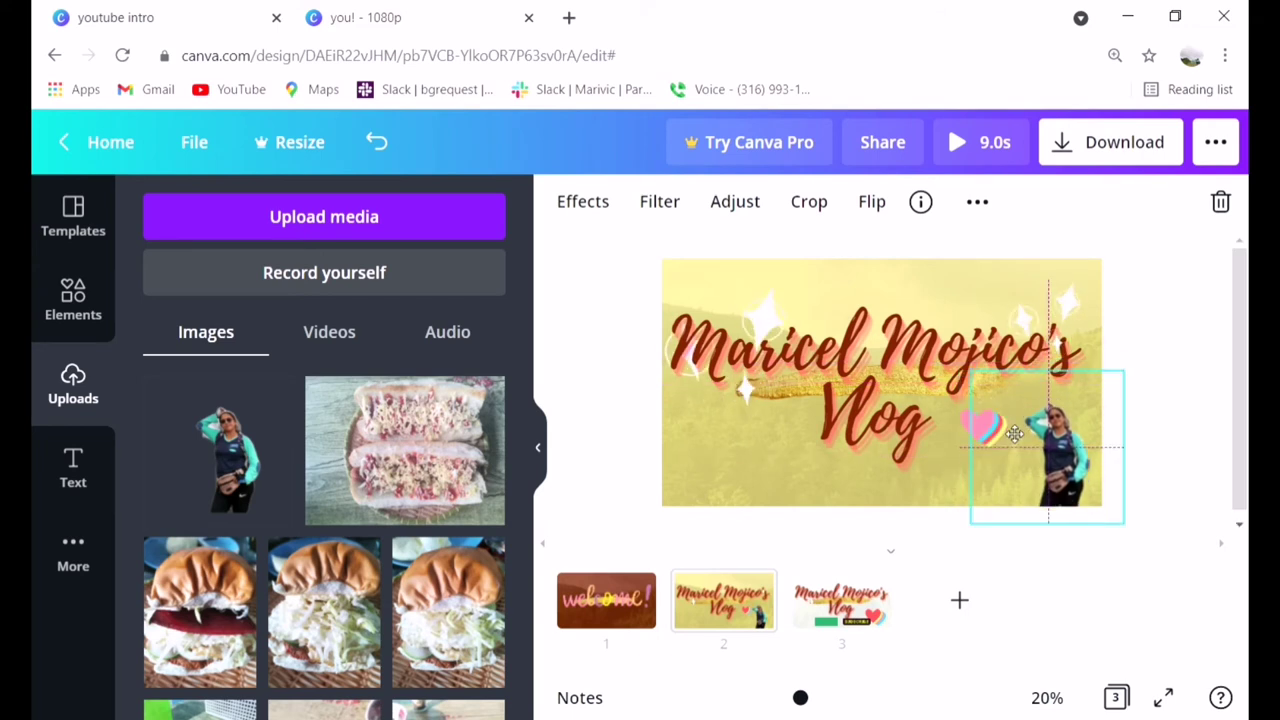
# - Shift the cutout slightly down and tuck the heart sticker beside it
pyautogui.click(945, 432)
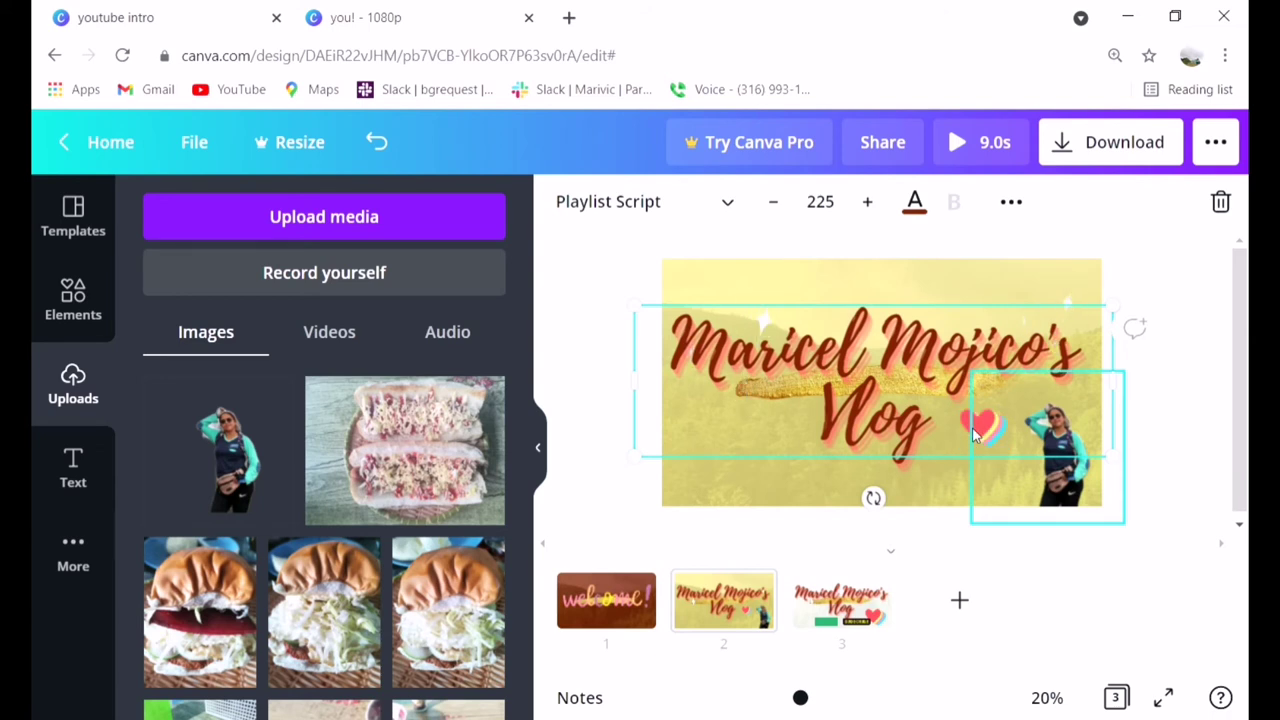
pyautogui.click(968, 443)
pyautogui.doubleClick(944, 474)
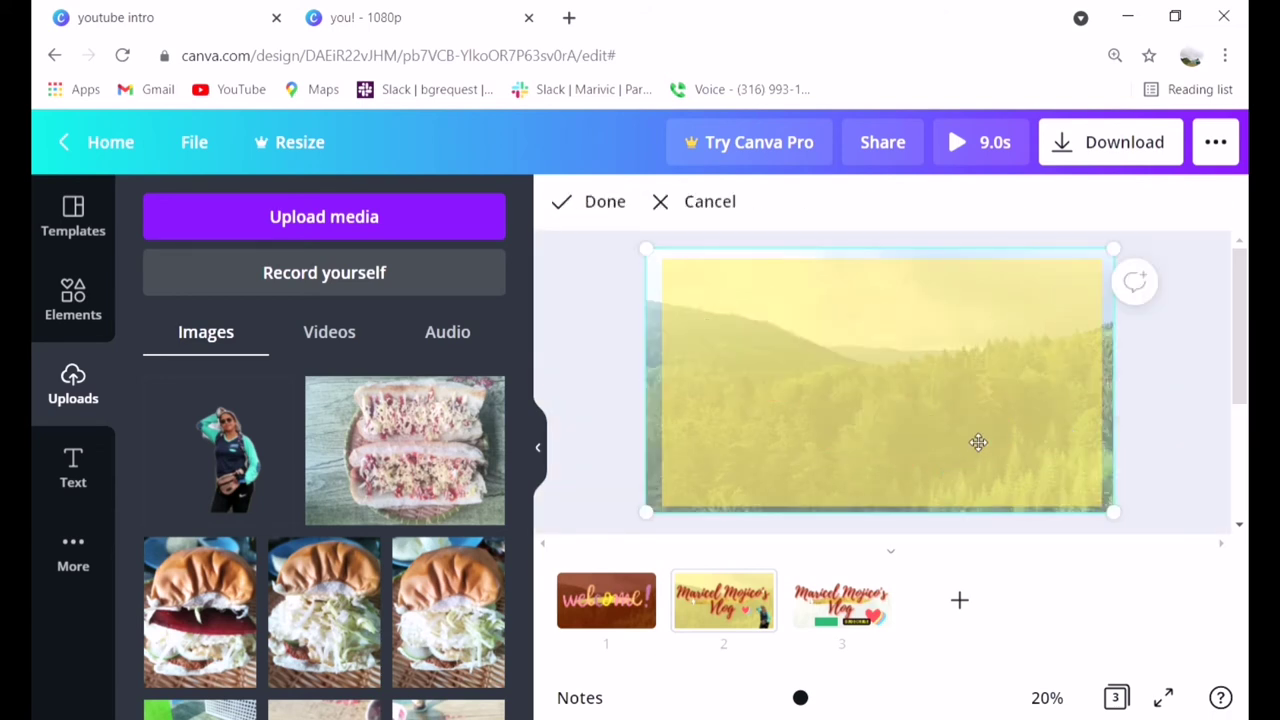
pyautogui.click(740, 605)
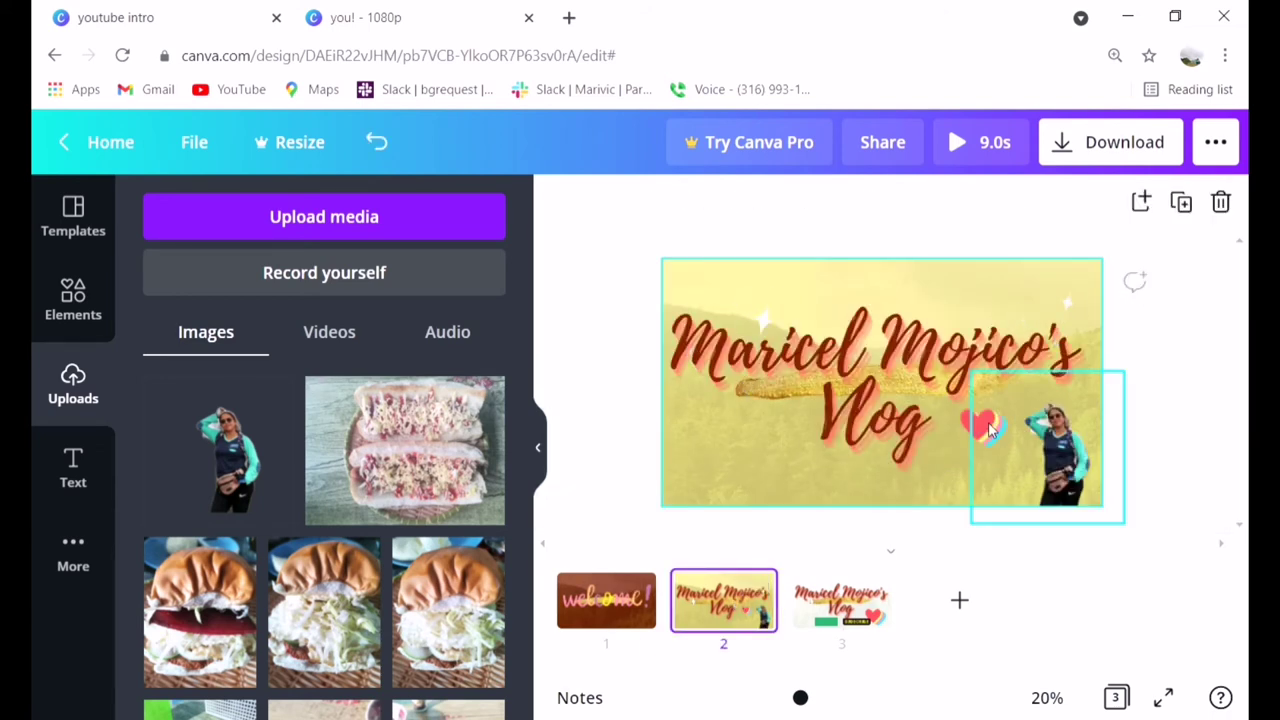
pyautogui.moveTo(988, 428); pyautogui.dragTo(1002, 441)
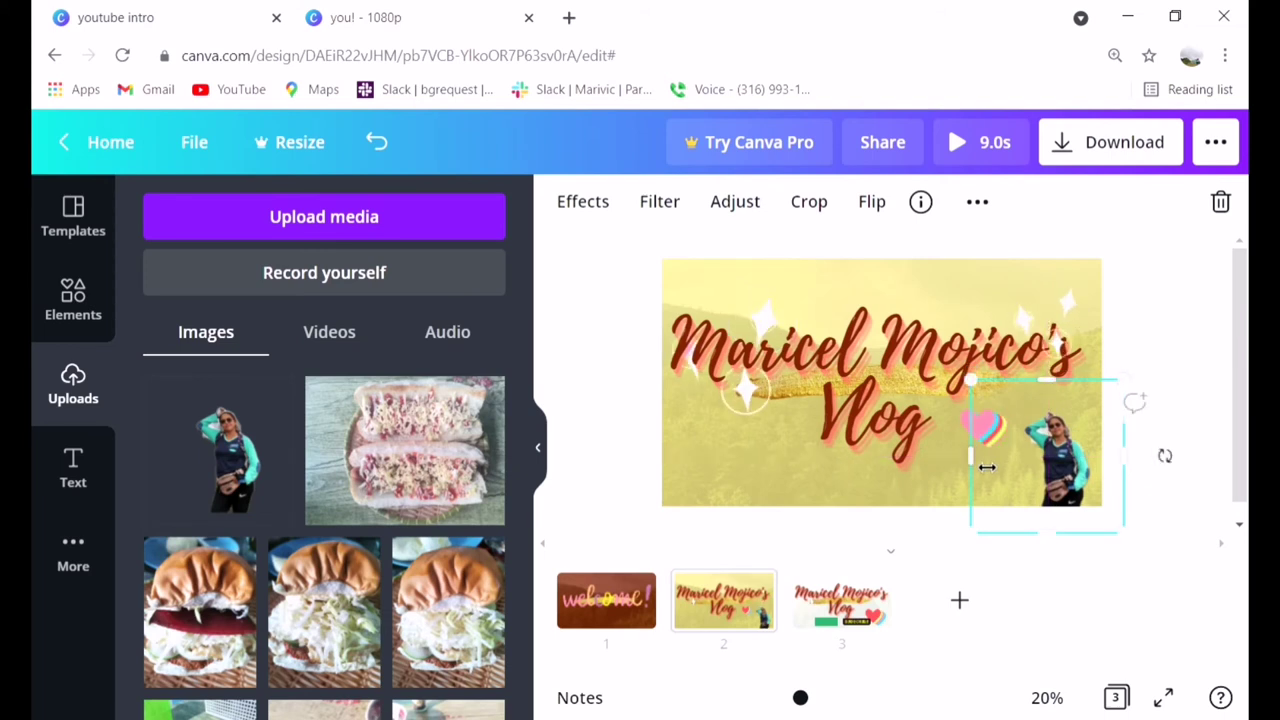
pyautogui.click(975, 430)
pyautogui.moveTo(972, 430); pyautogui.dragTo(1007, 456)
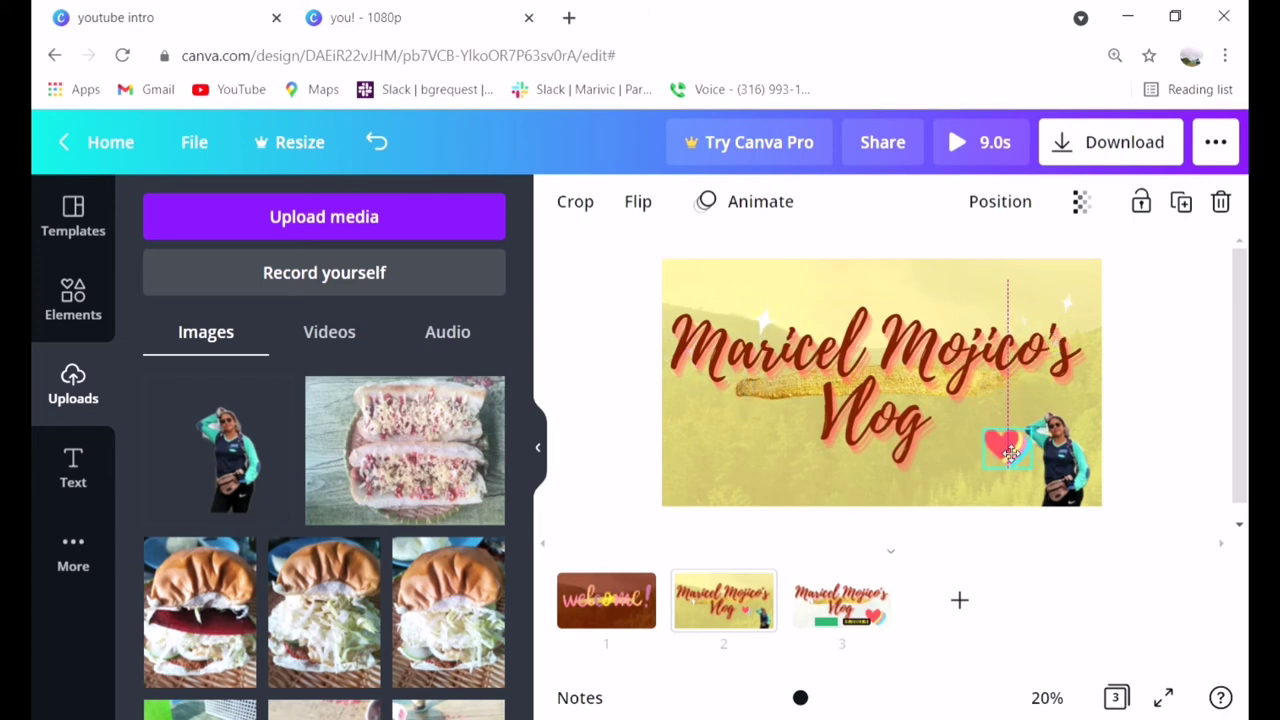
pyautogui.moveTo(1010, 452); pyautogui.dragTo(1008, 449)
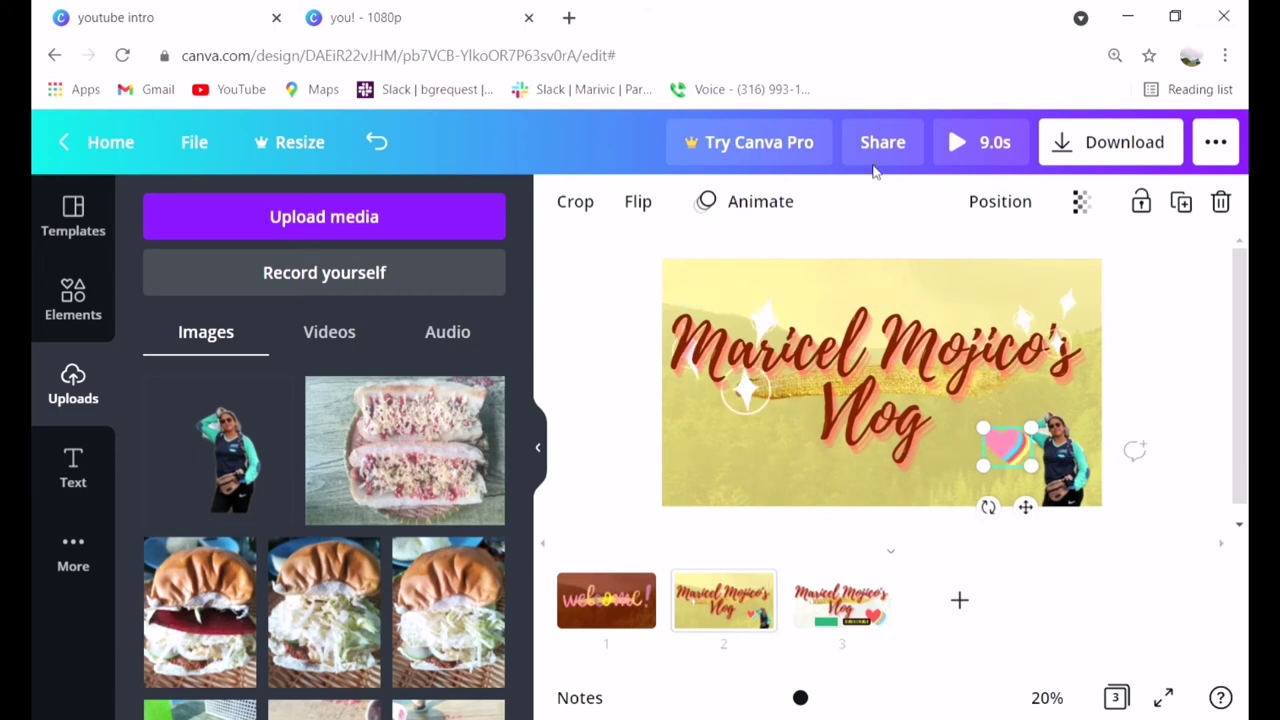
# - Preview the intro, then change the welcome page's background clip from 3.0s to 2.0s
pyautogui.click(951, 145)
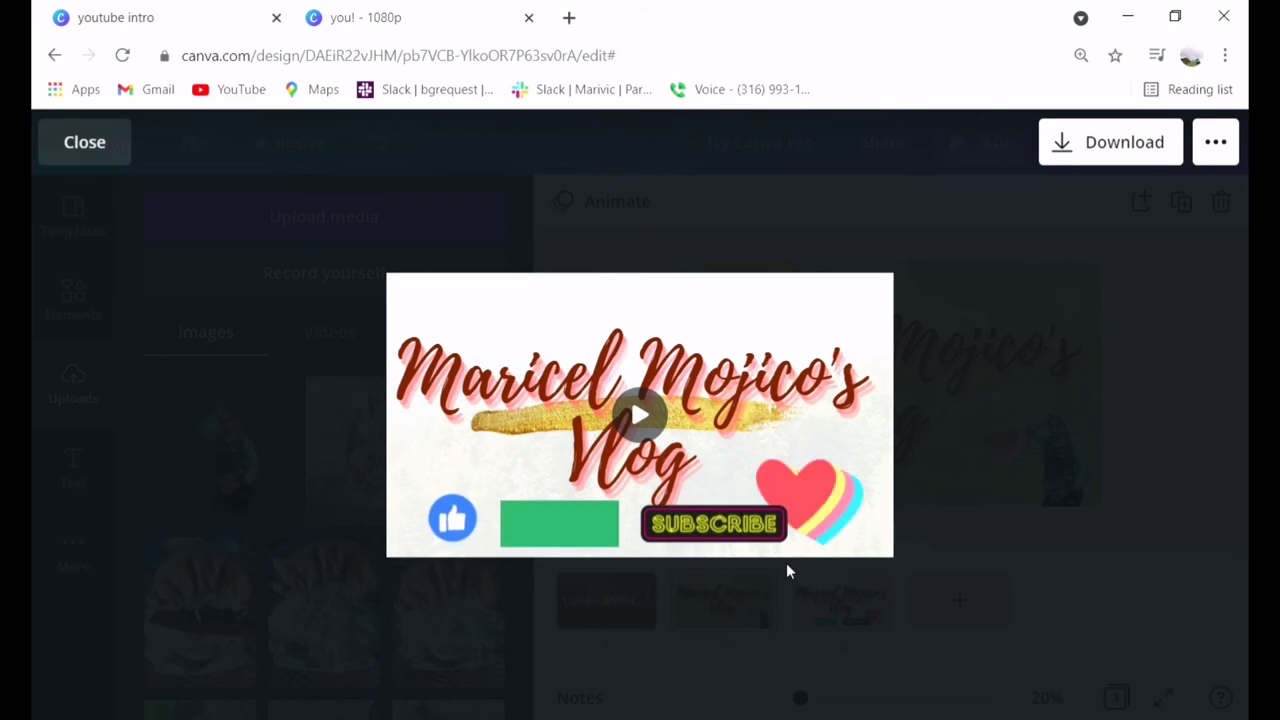
pyautogui.click(950, 378)
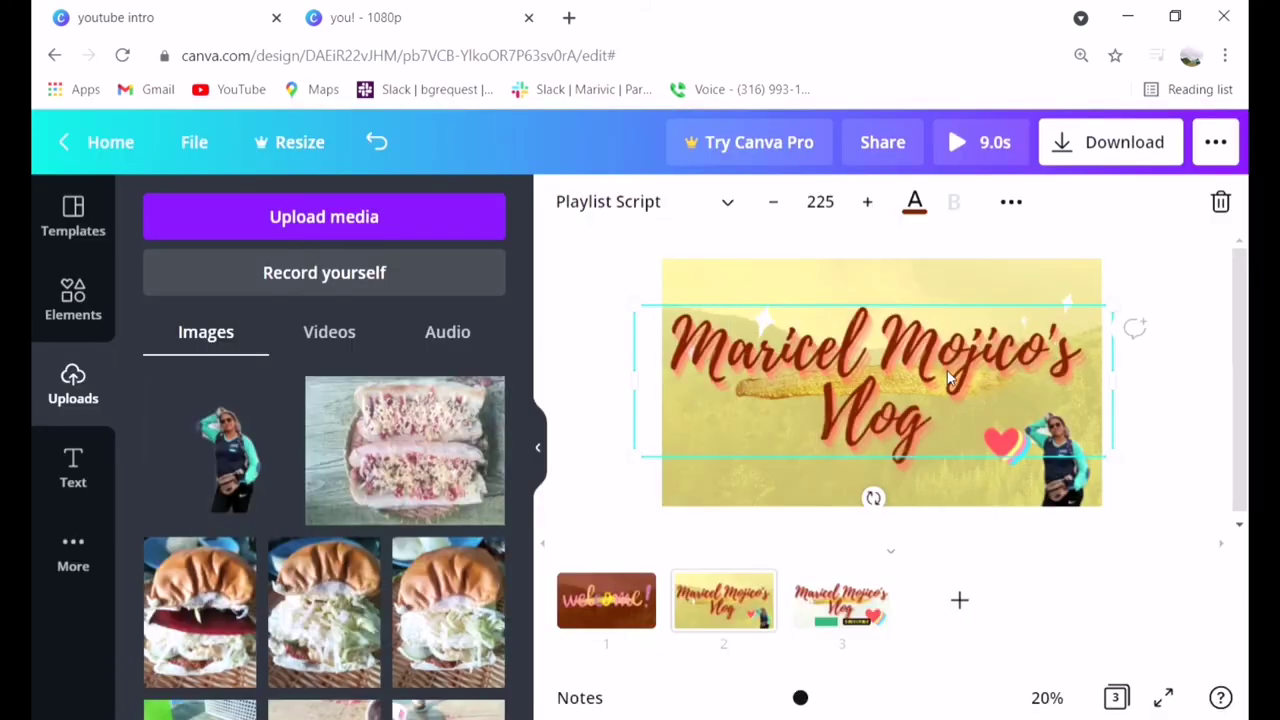
pyautogui.click(731, 485)
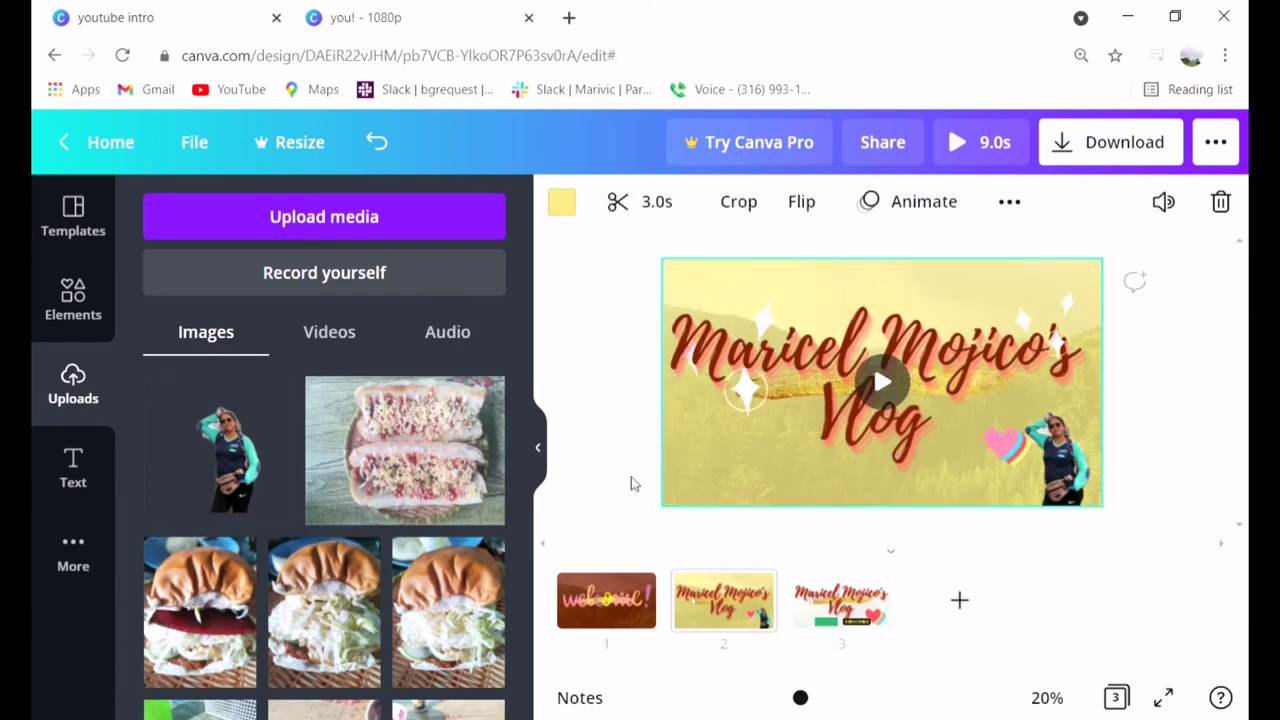
pyautogui.click(593, 601)
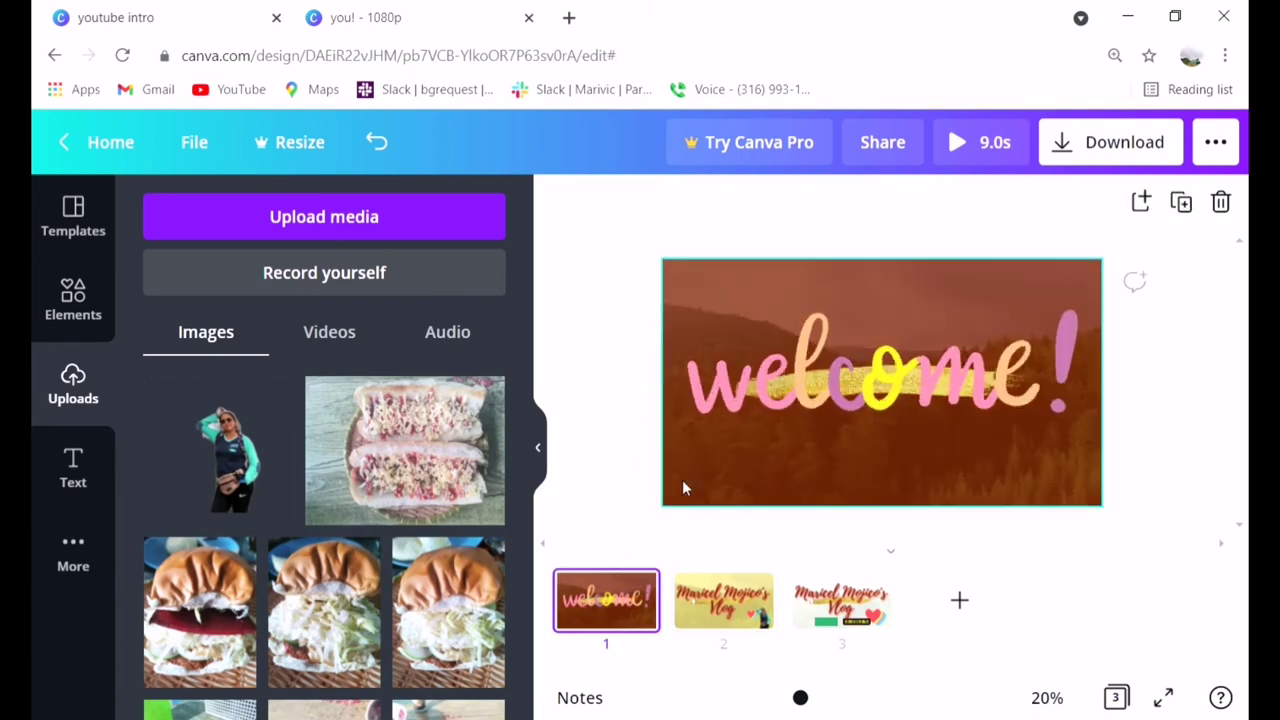
pyautogui.click(730, 402)
pyautogui.click(728, 462)
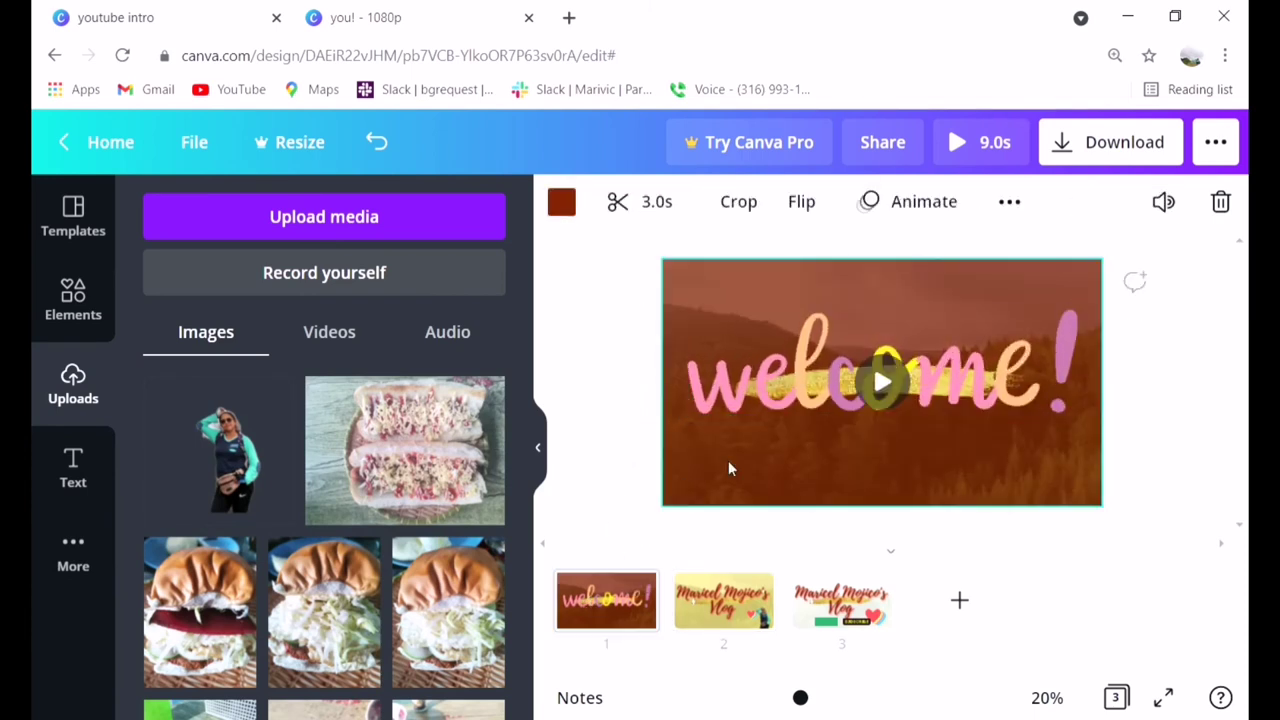
pyautogui.click(652, 201)
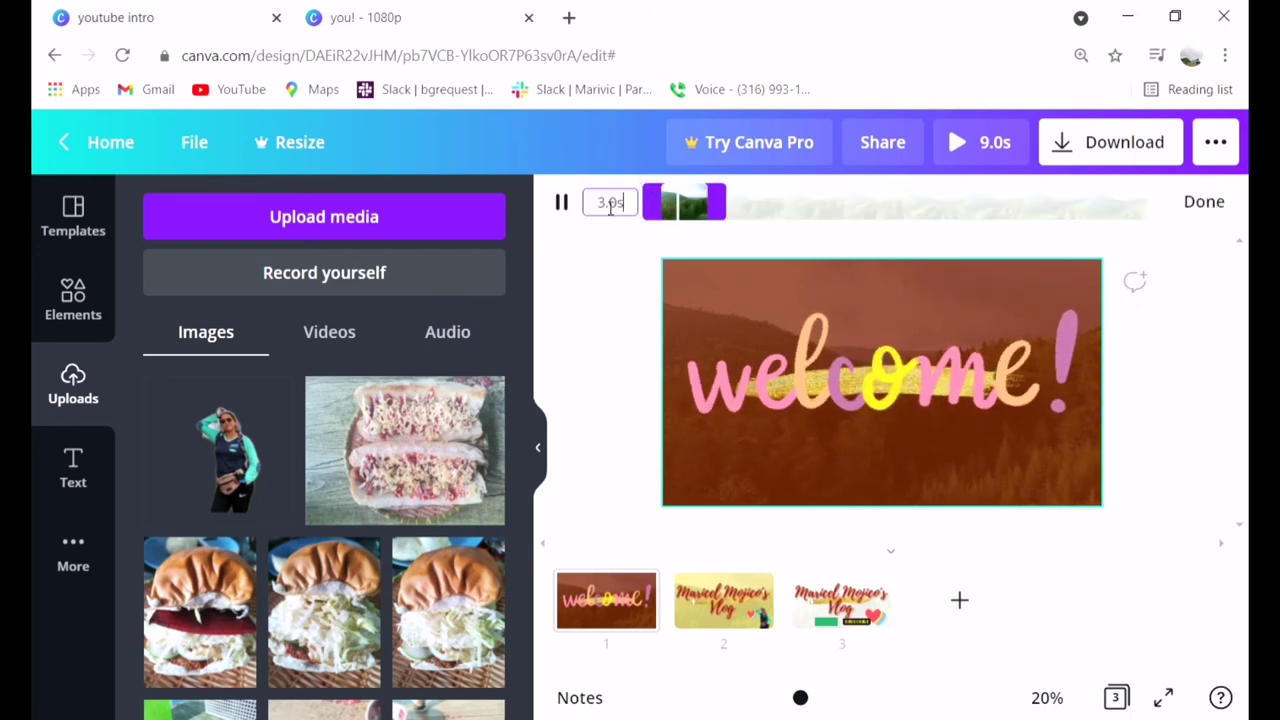
pyautogui.doubleClick(618, 203)
pyautogui.write('2')
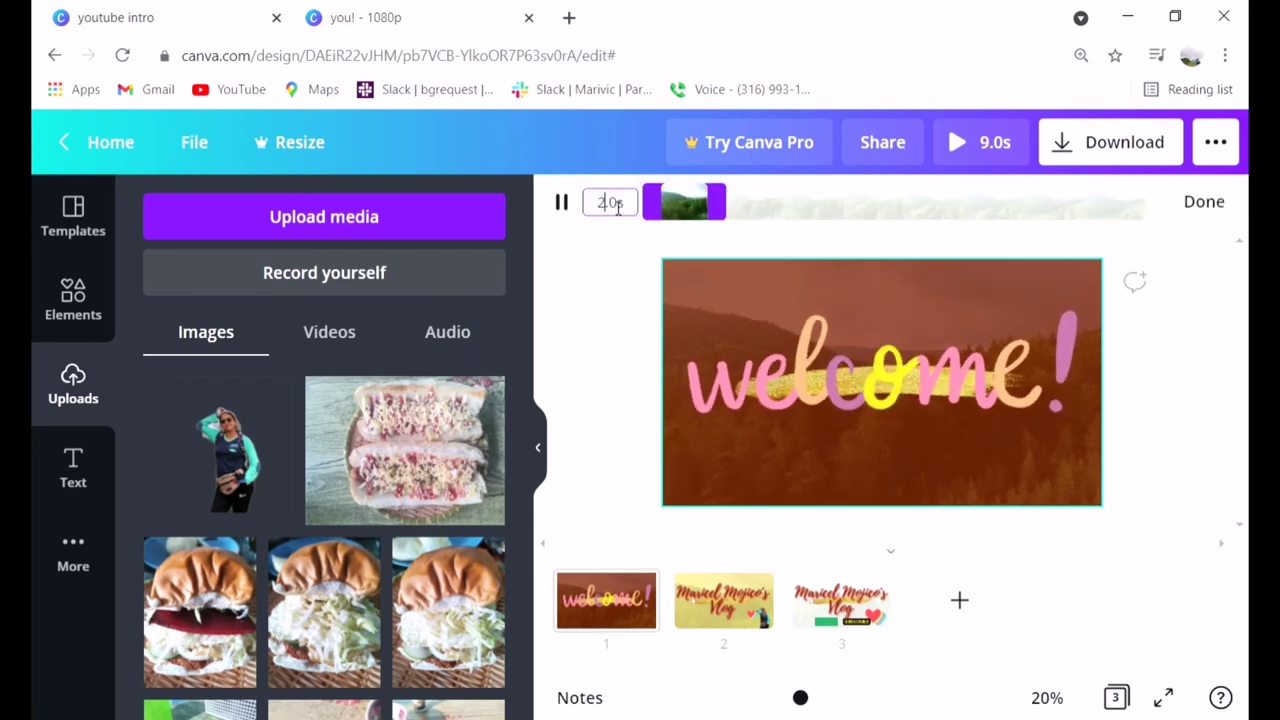
pyautogui.click(828, 445)
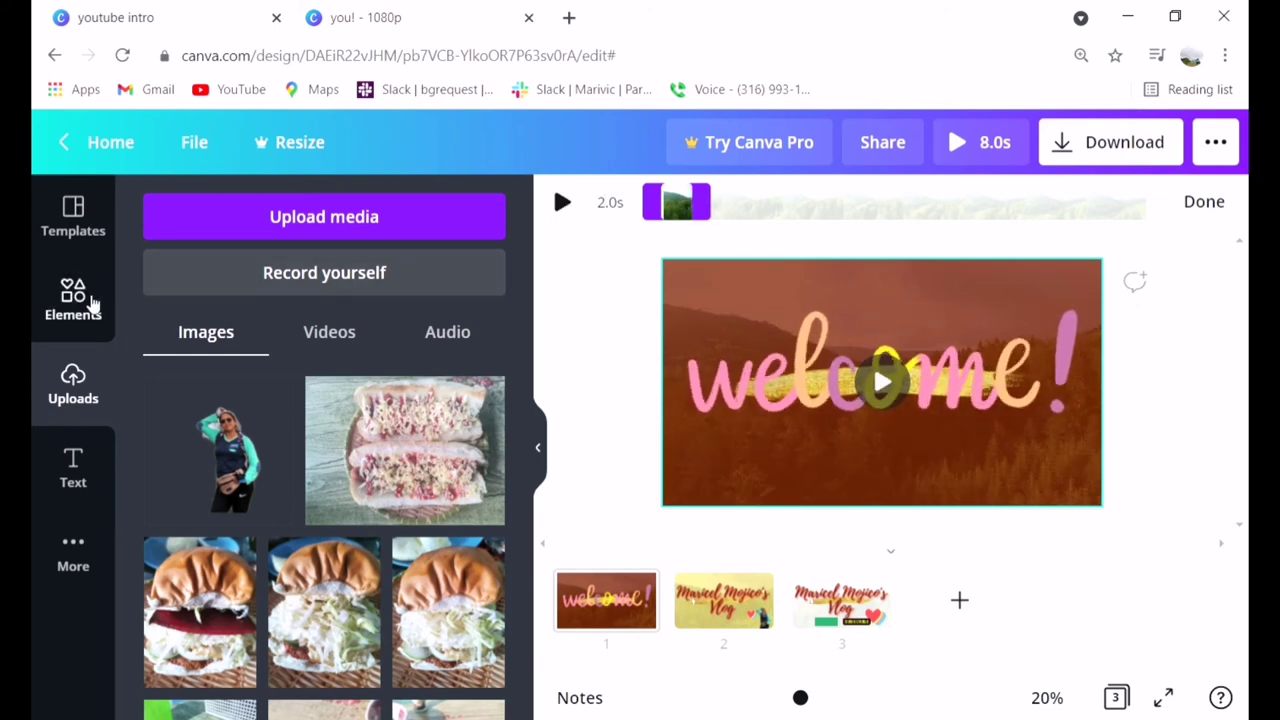
# - Search the elements library for 'thunder', correcting the misspelled 'thhunder'
pyautogui.click(86, 300)
pyautogui.scroll(-3, 395, 358)
pyautogui.scroll(-2, 400, 356)
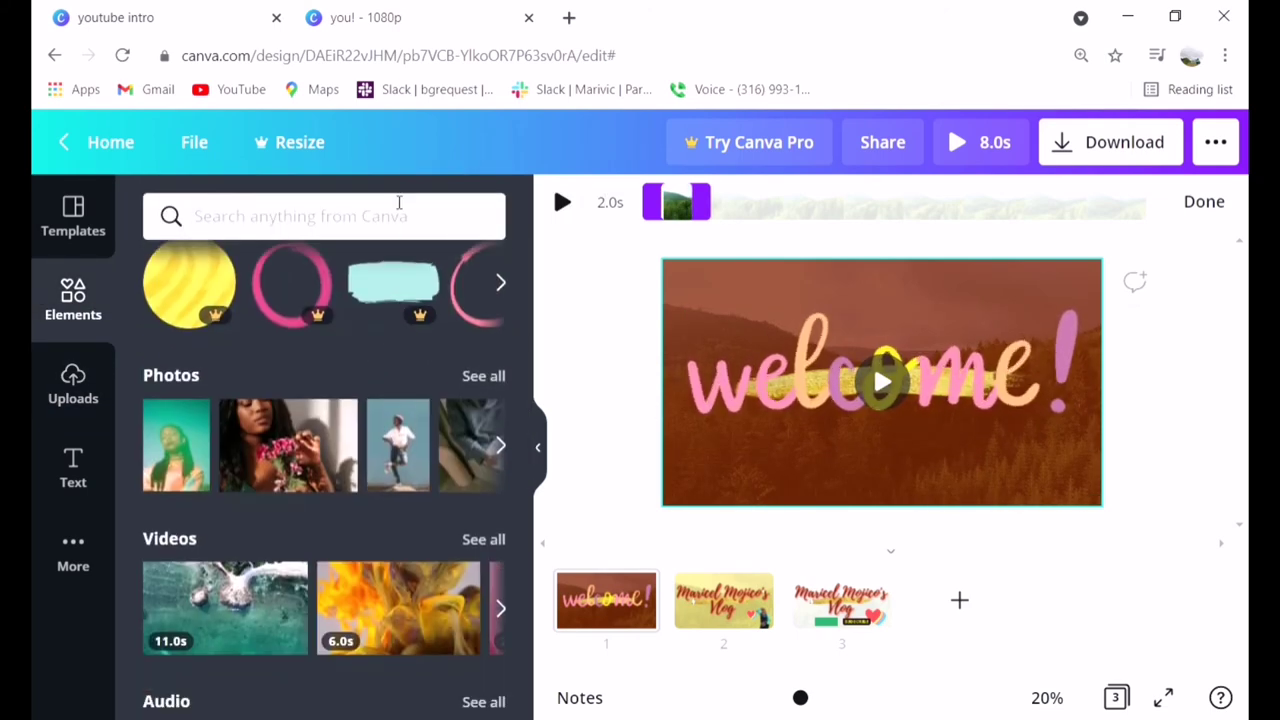
pyautogui.click(410, 218)
pyautogui.write('thhunder')
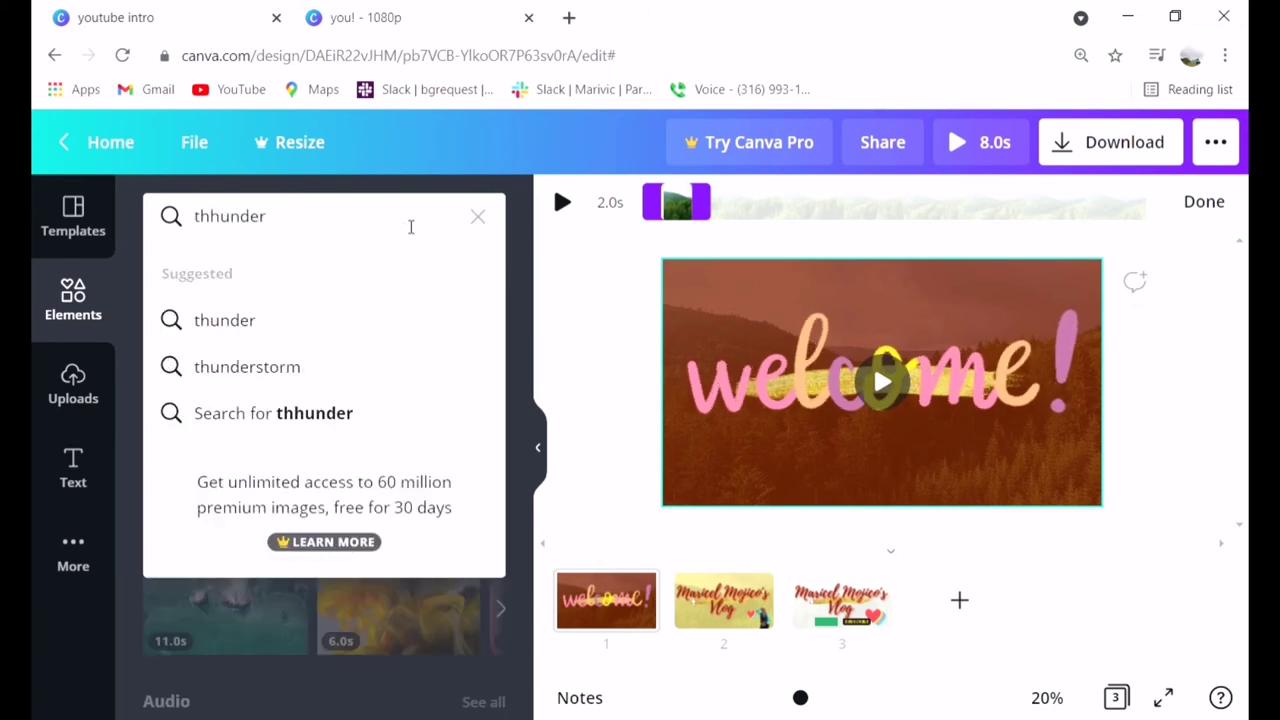
pyautogui.press('Return')
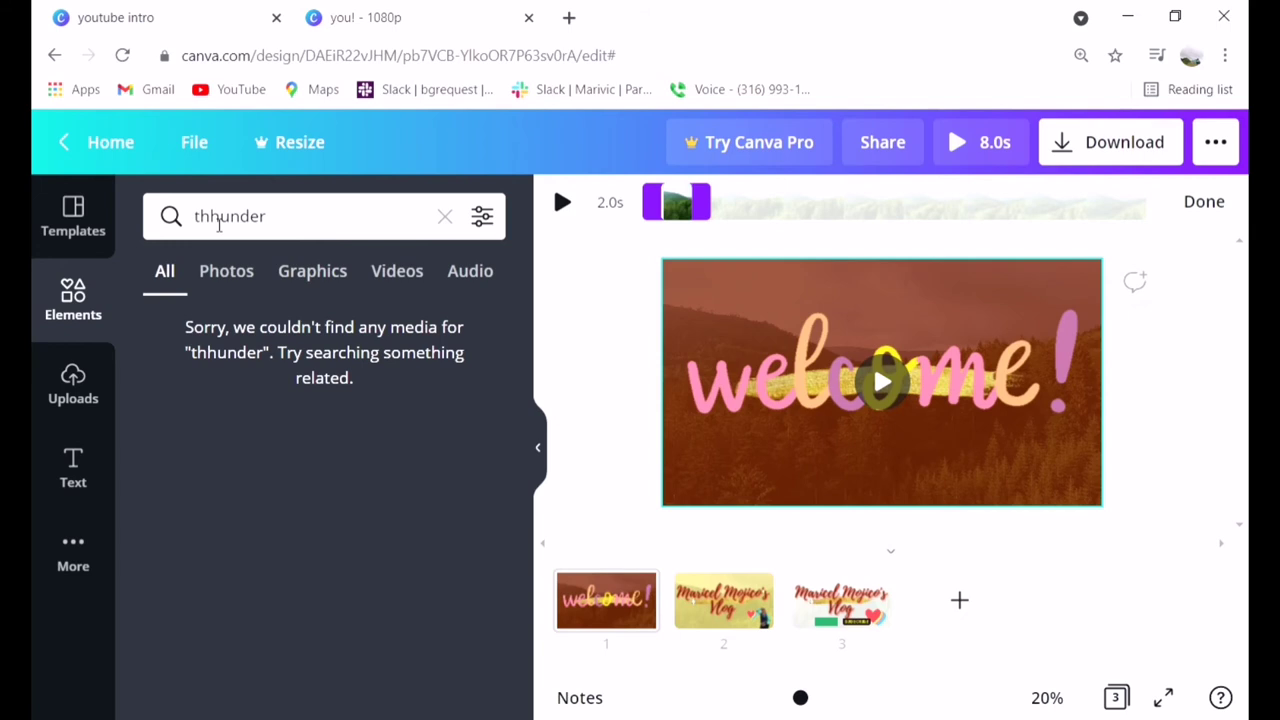
pyautogui.click(218, 225)
pyautogui.press('Return')
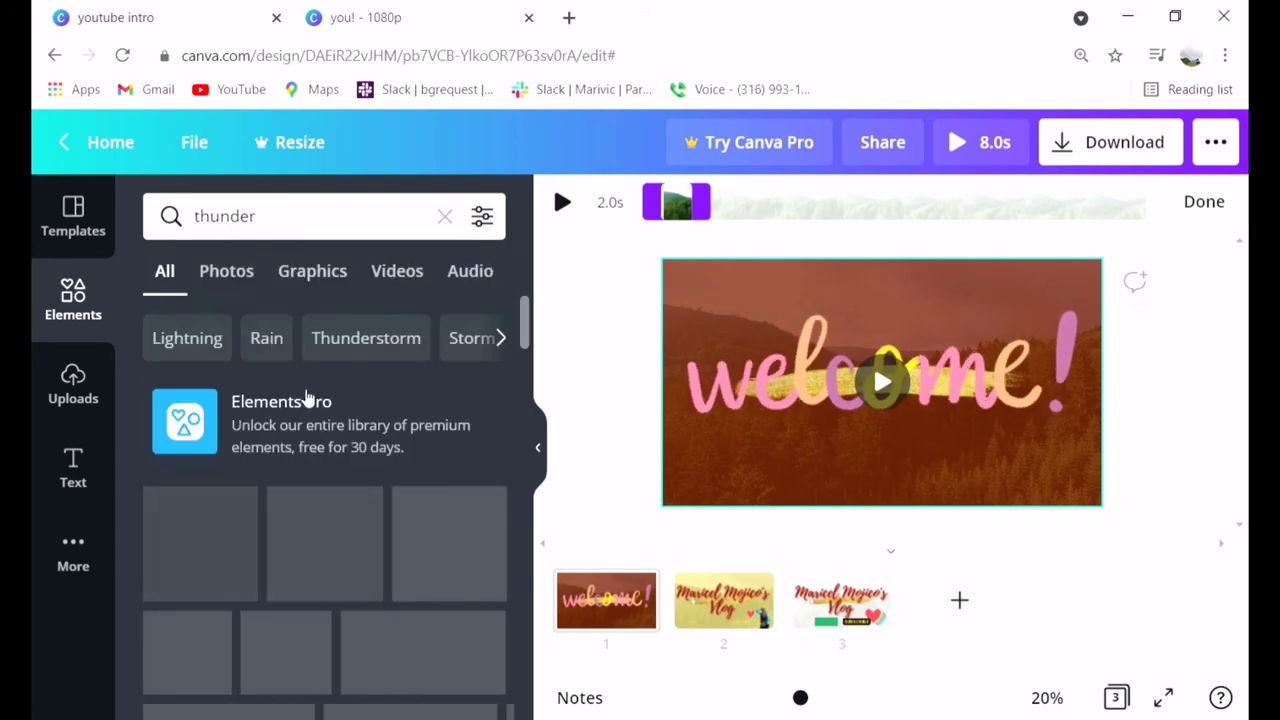
# - Scroll through the lightning and storm results for 'thunder'
pyautogui.scroll(-2, 313, 398)
pyautogui.scroll(-3, 313, 398)
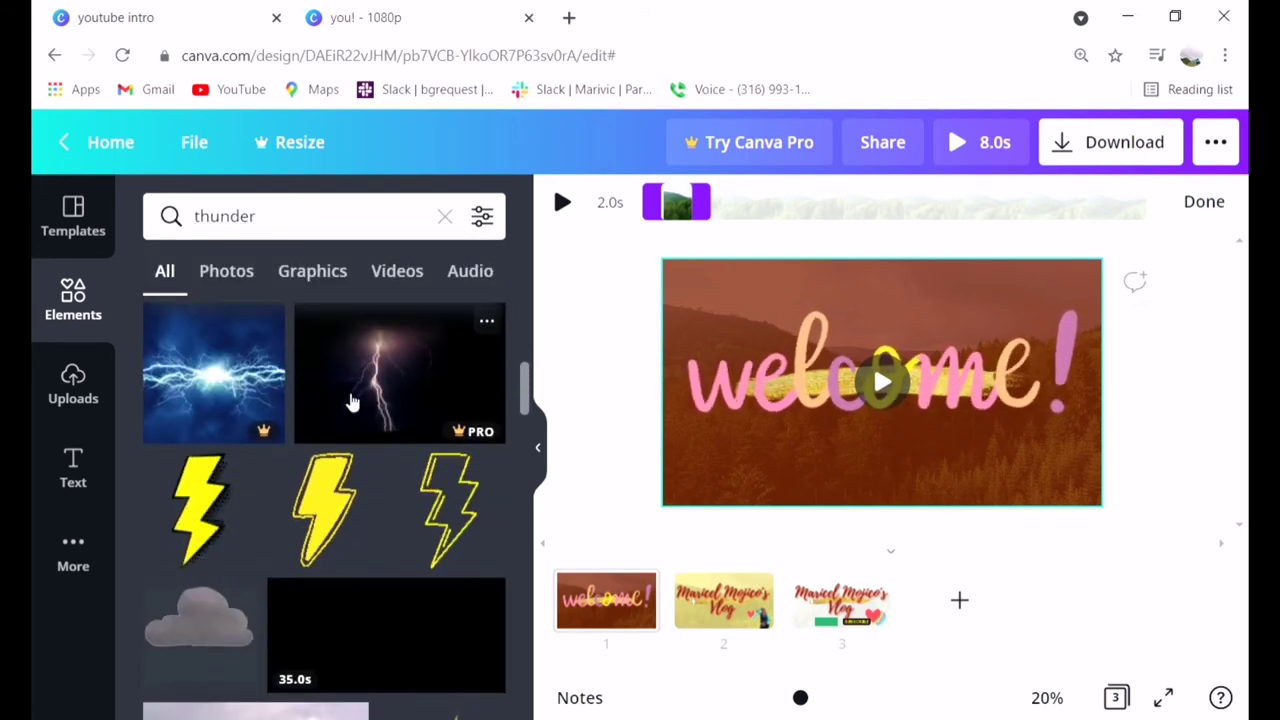
pyautogui.scroll(-3, 394, 400)
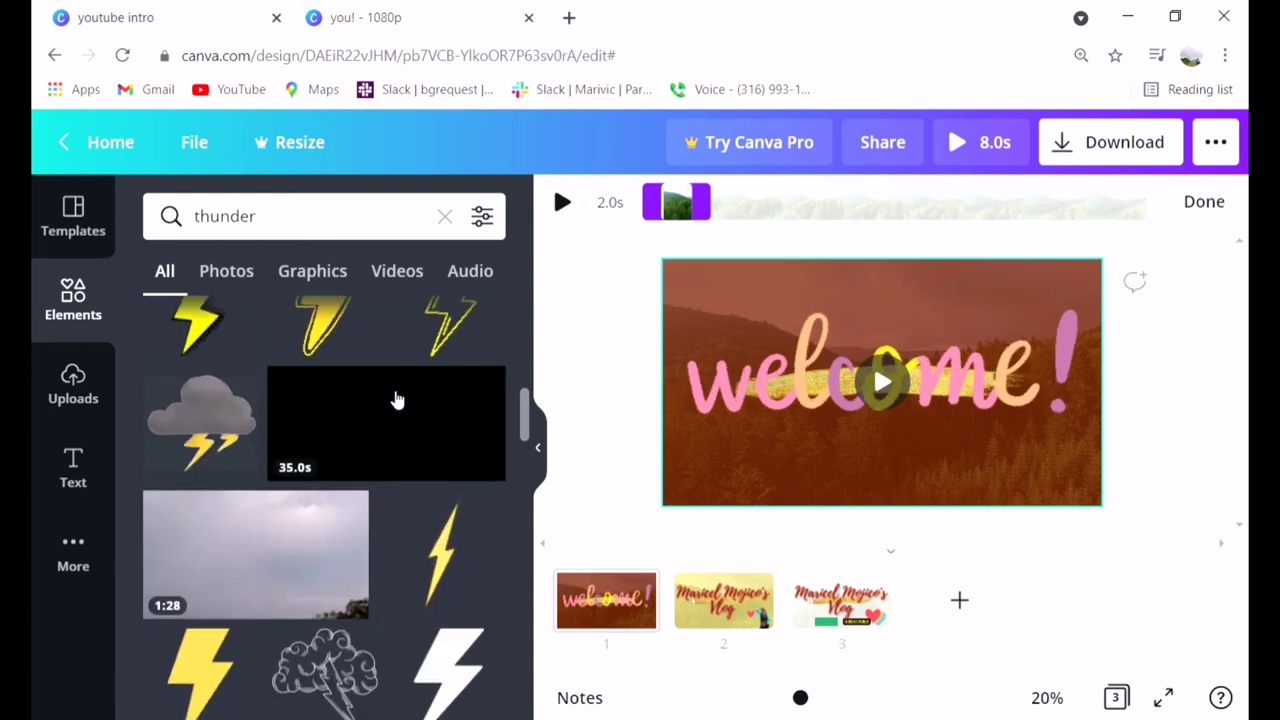
pyautogui.scroll(-2, 383, 440)
pyautogui.scroll(-5, 383, 440)
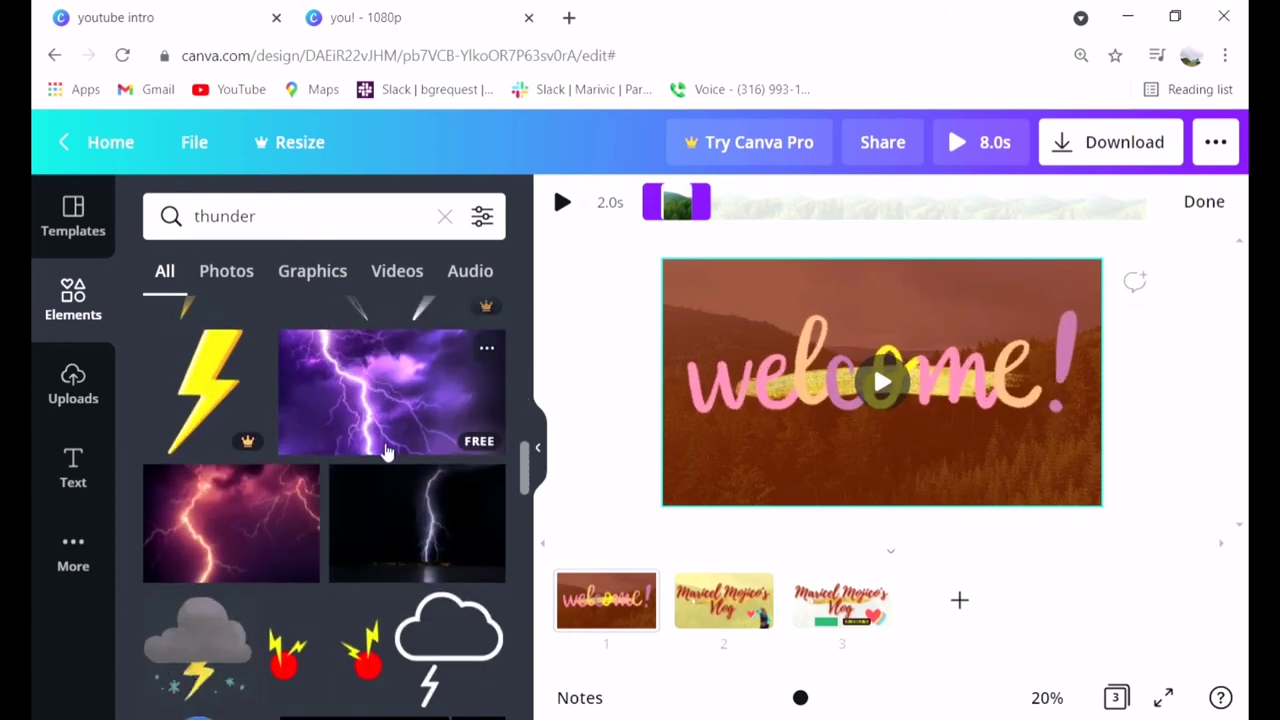
pyautogui.scroll(-1, 410, 460)
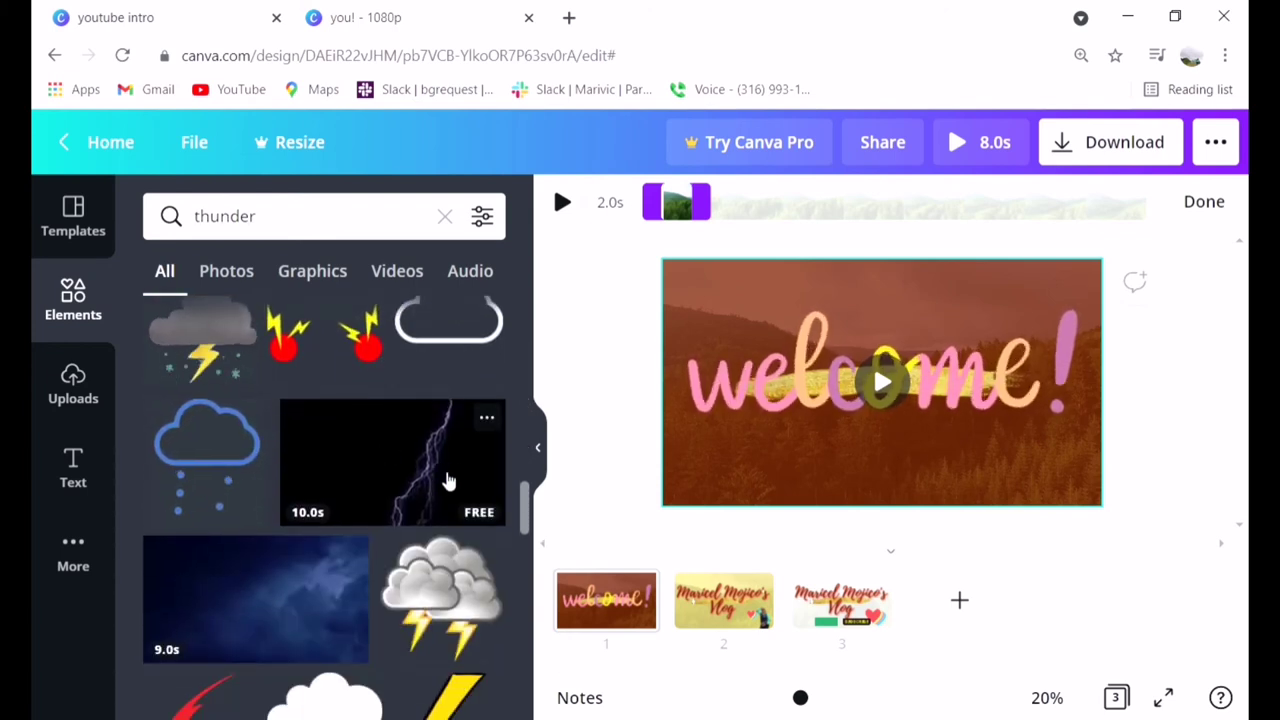
pyautogui.scroll(-3, 448, 481)
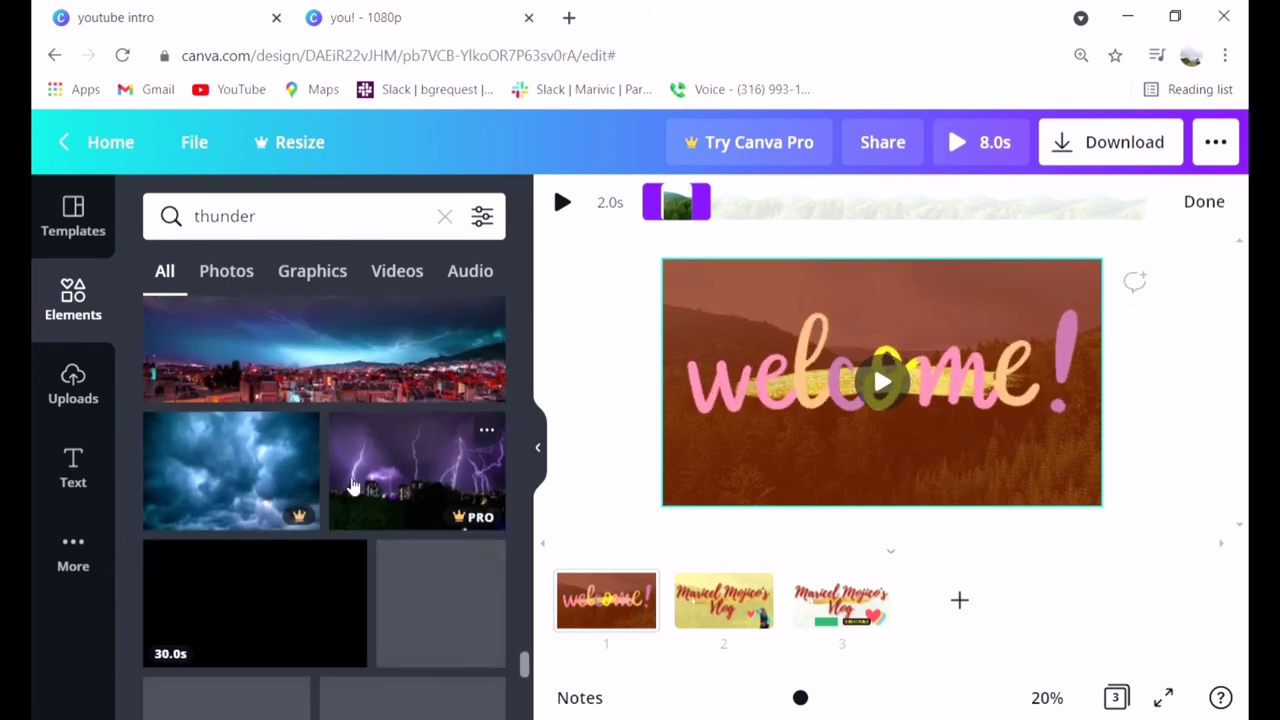
pyautogui.scroll(-6, 352, 487)
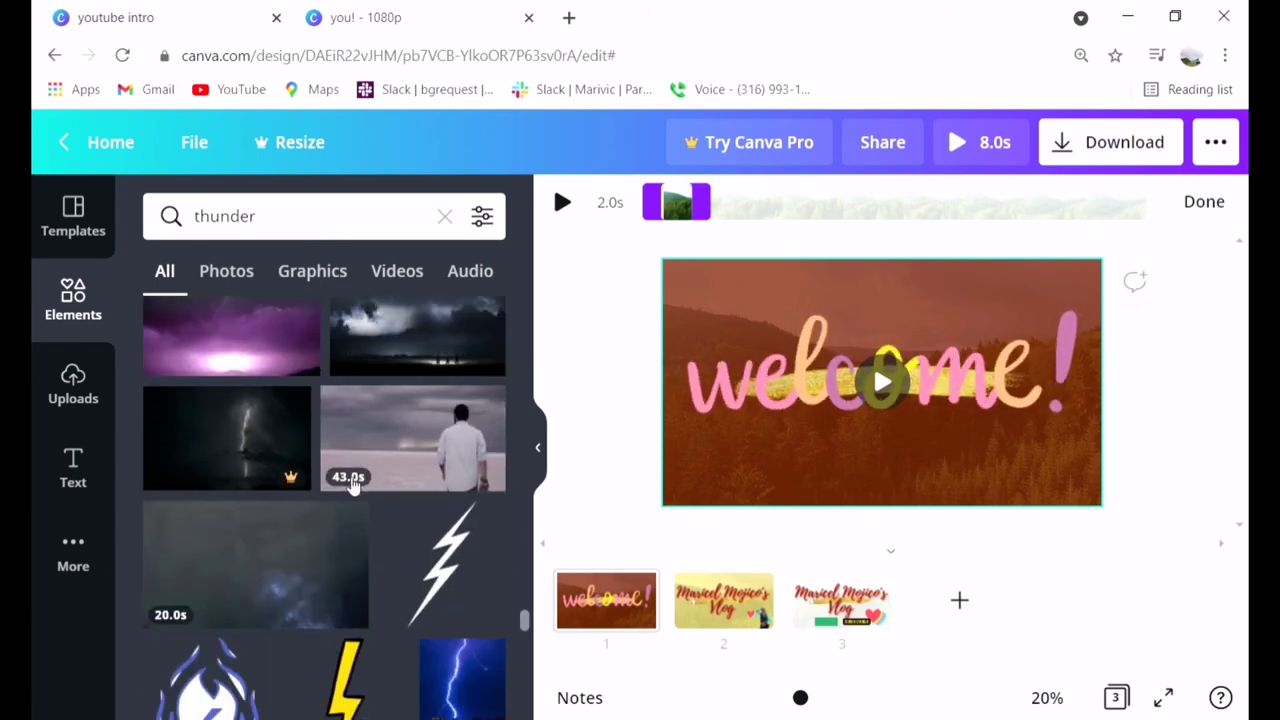
pyautogui.scroll(-3, 340, 487)
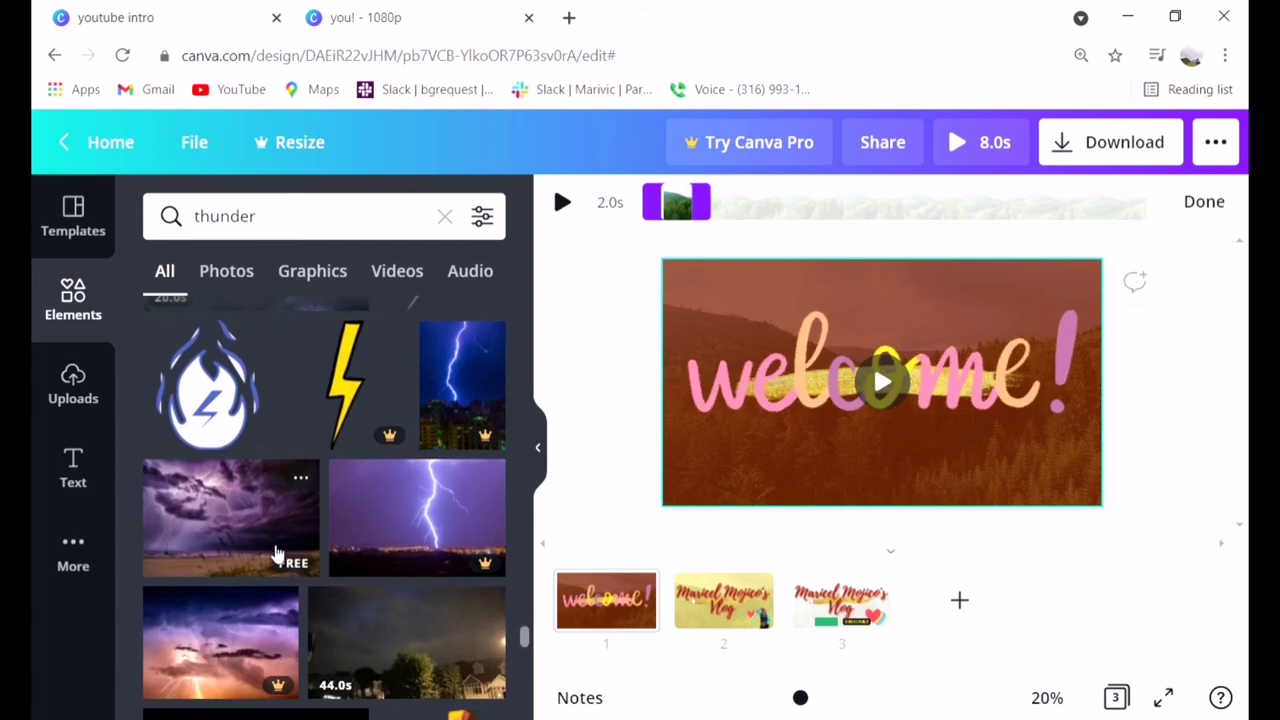
pyautogui.scroll(-5, 300, 540)
pyautogui.scroll(-8, 300, 530)
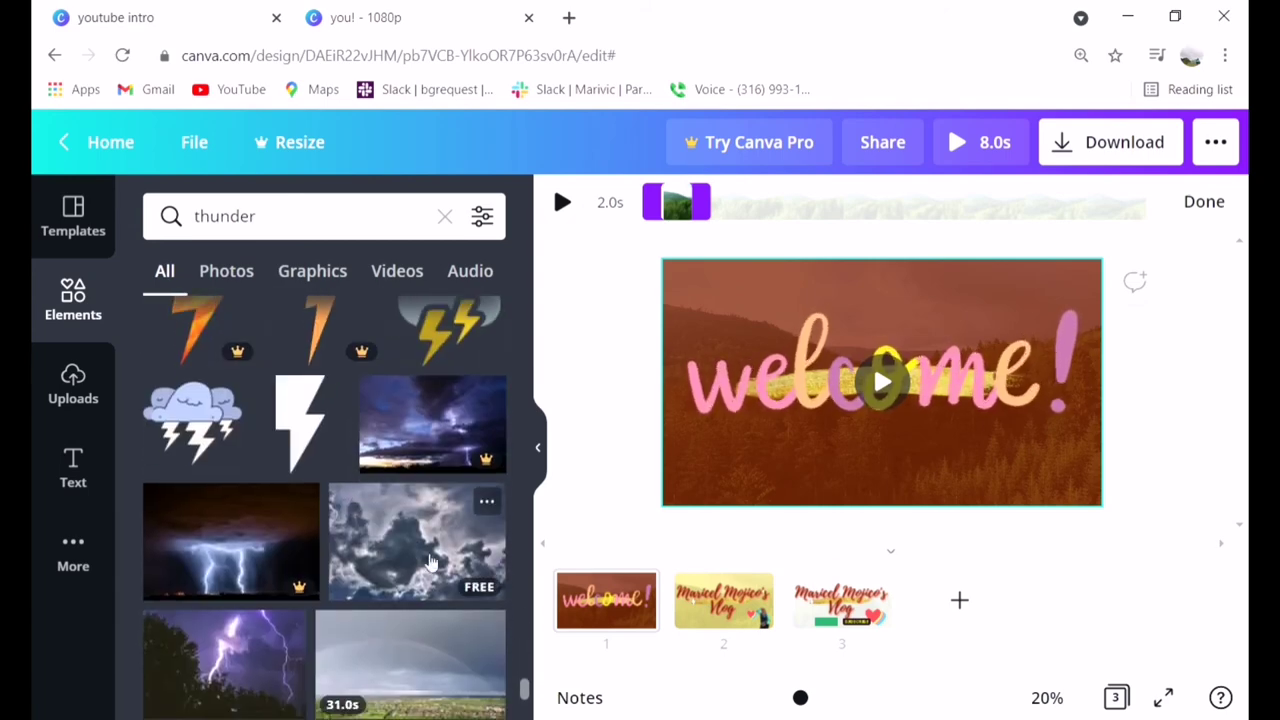
pyautogui.scroll(3, 281, 507)
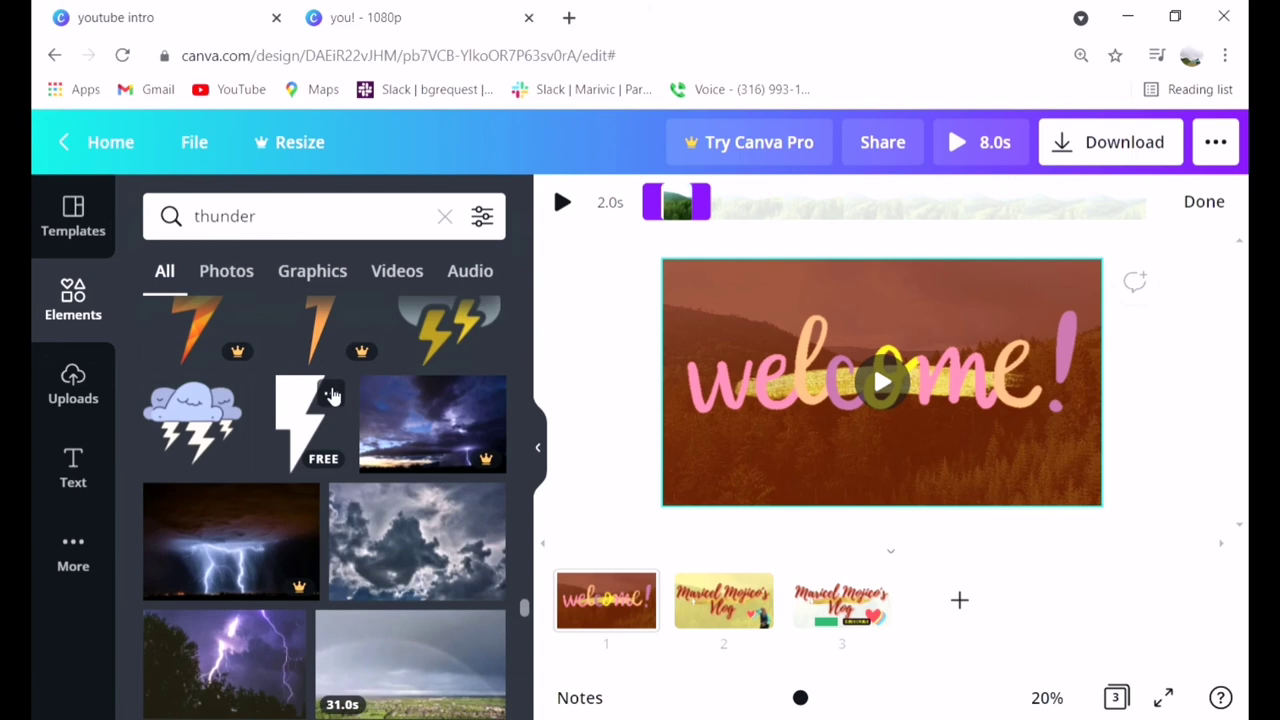
# - Replace the thunder search with an elements search for 'please'
pyautogui.click(445, 220)
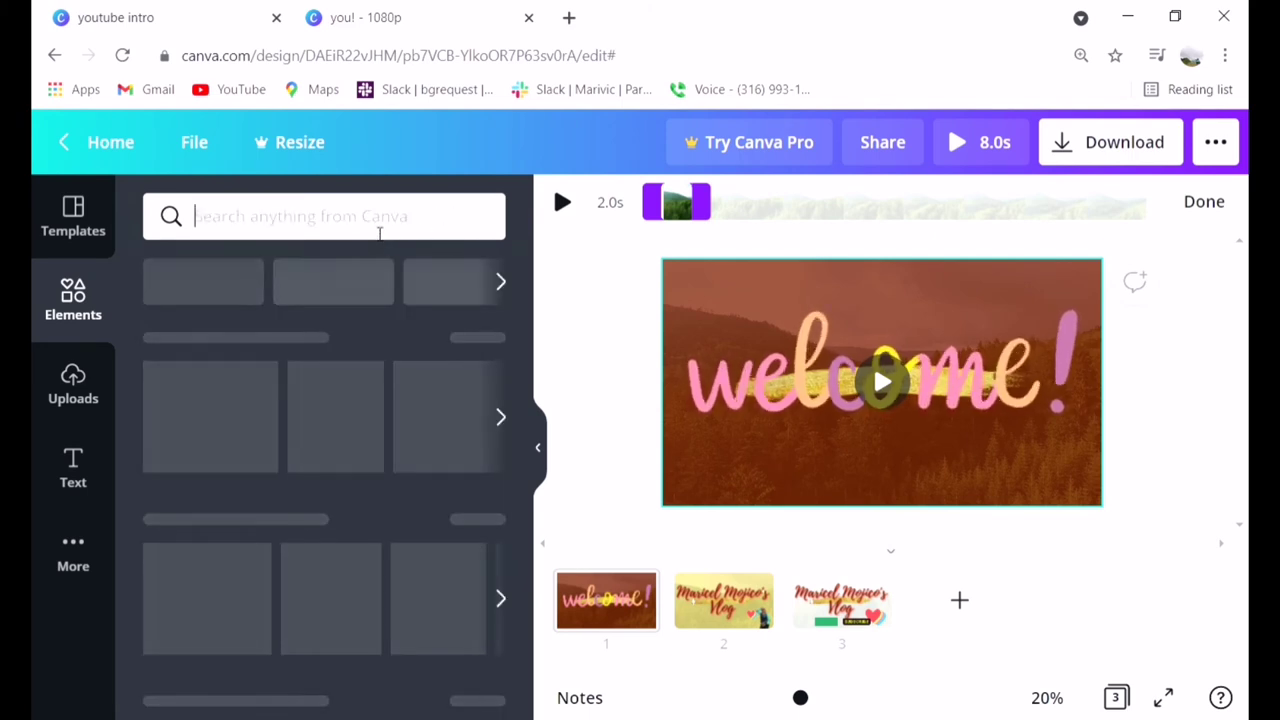
pyautogui.write('please')
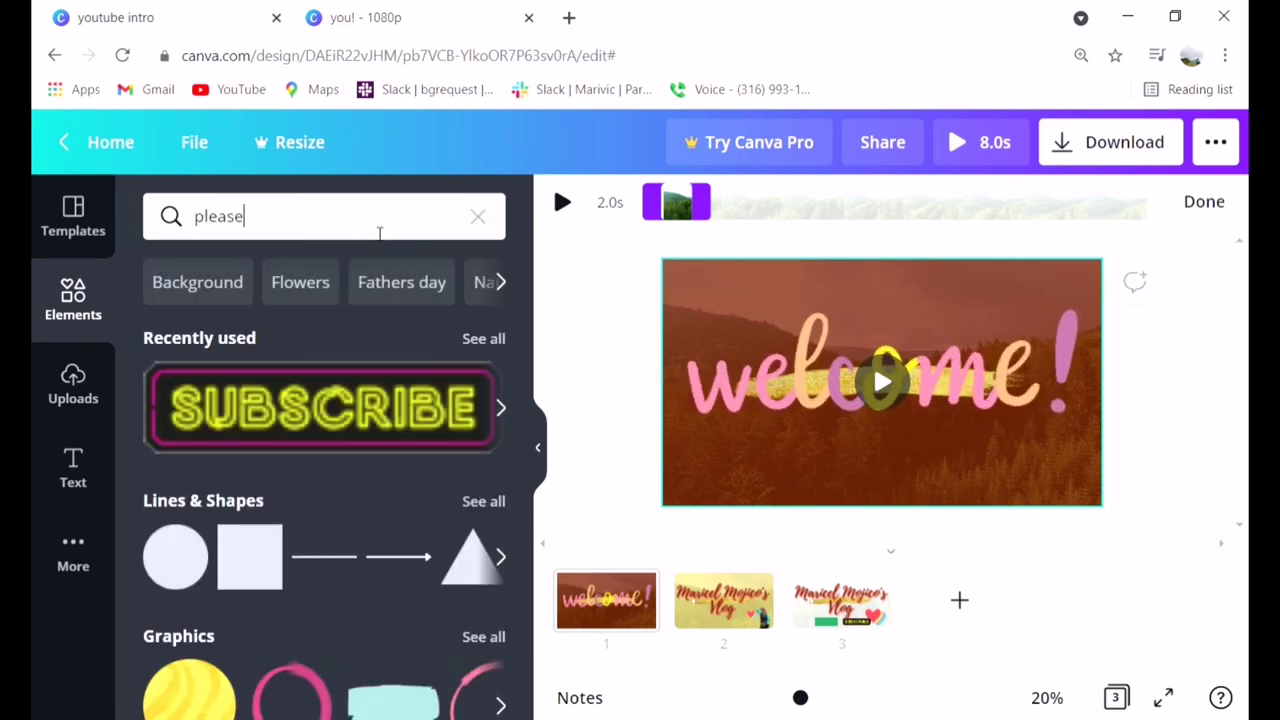
pyautogui.press('Return')
pyautogui.scroll(-8, 395, 396)
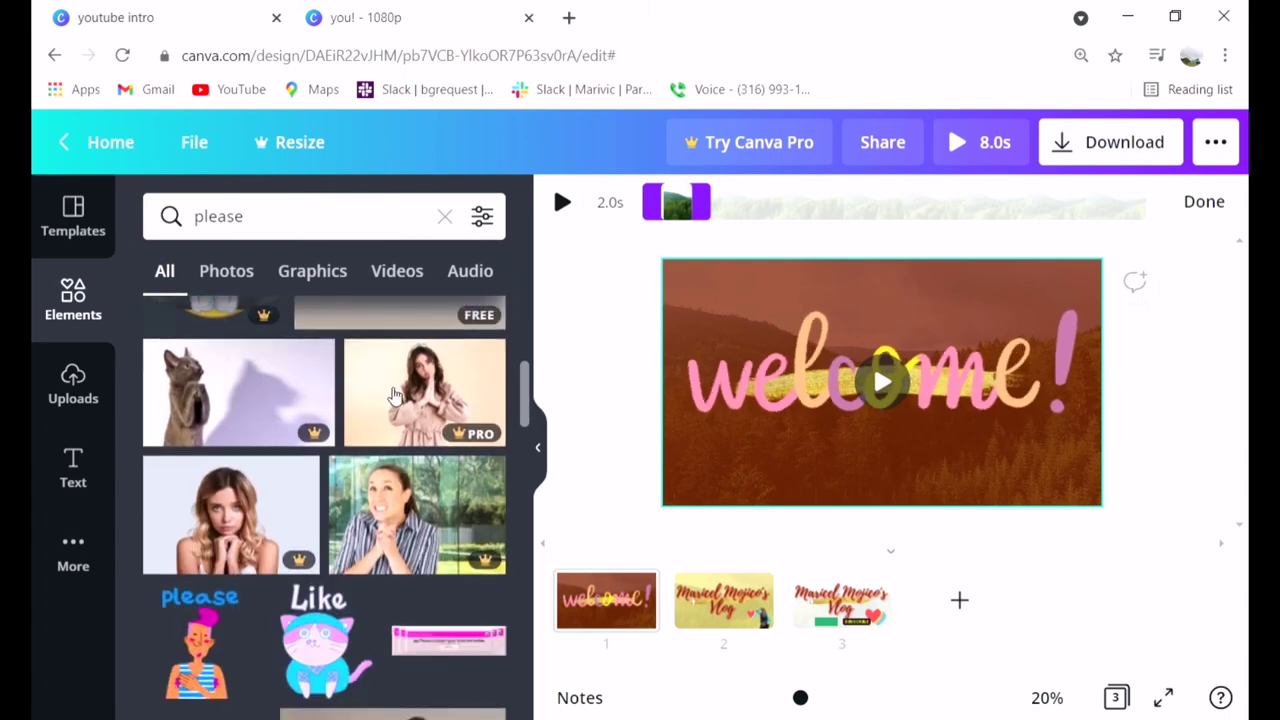
pyautogui.scroll(2, 390, 395)
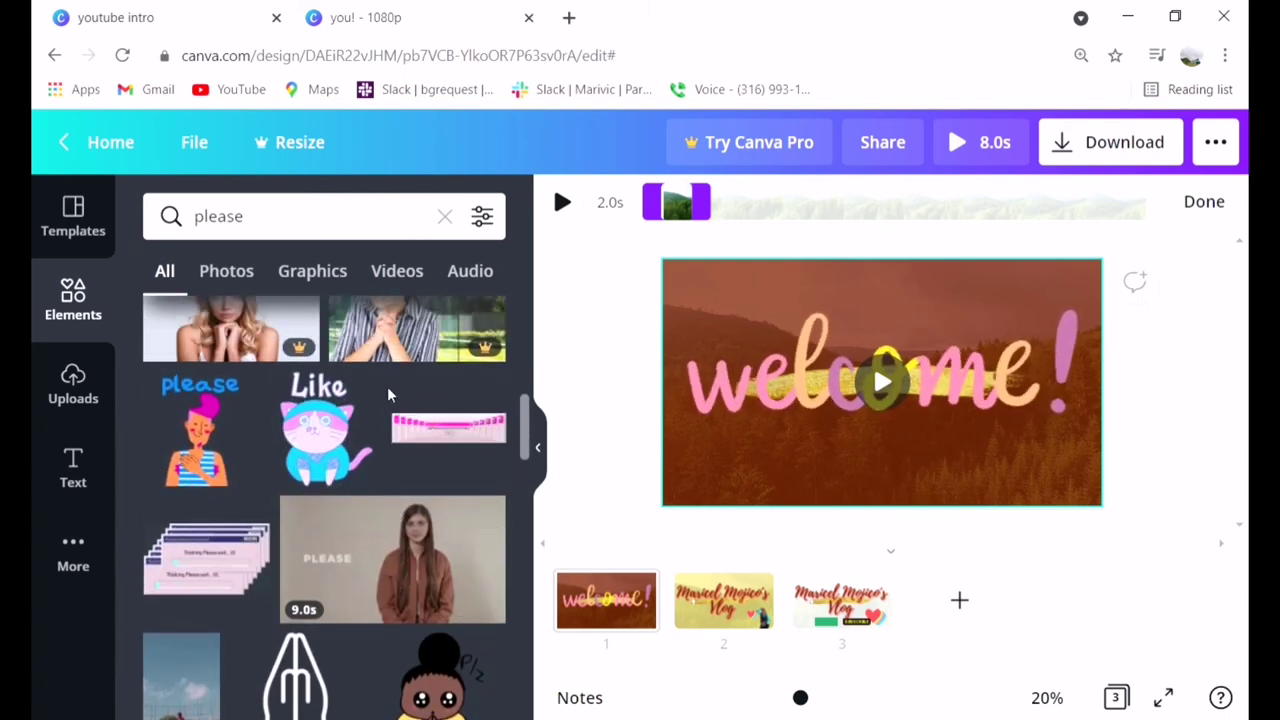
pyautogui.scroll(-2, 362, 398)
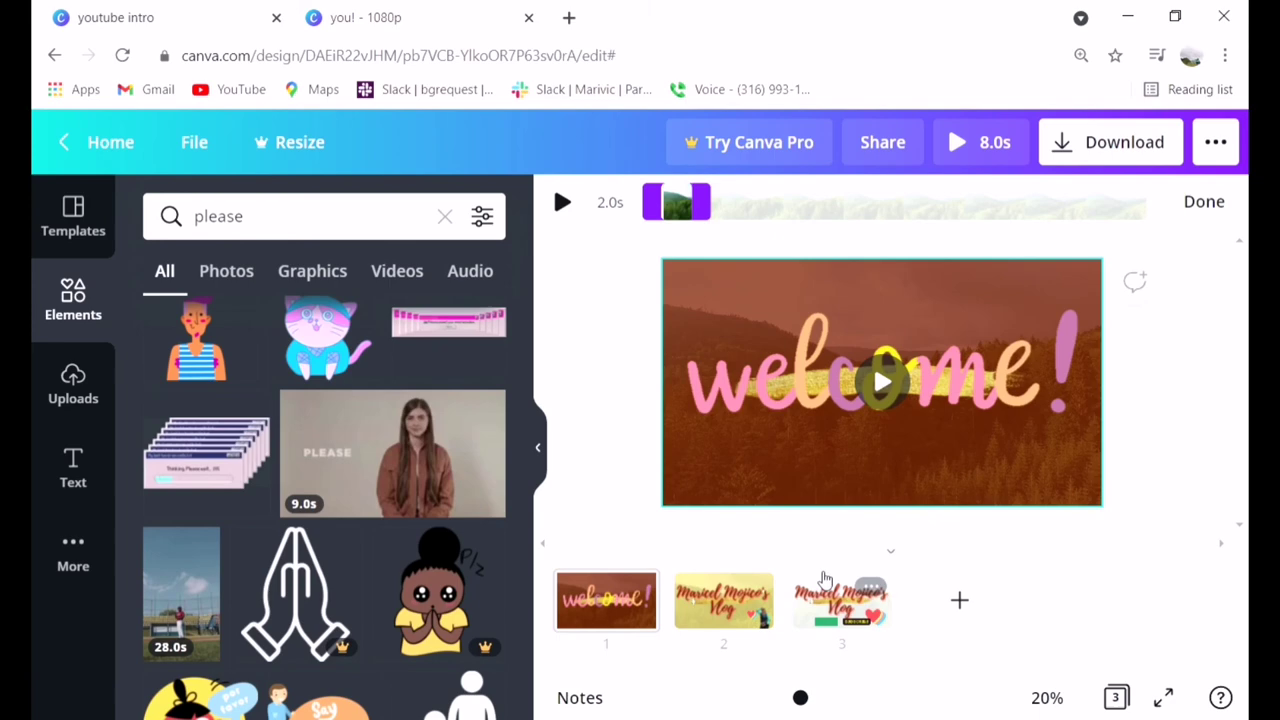
# - Bring up page 3 and browse through the 'please' element results
pyautogui.click(825, 580)
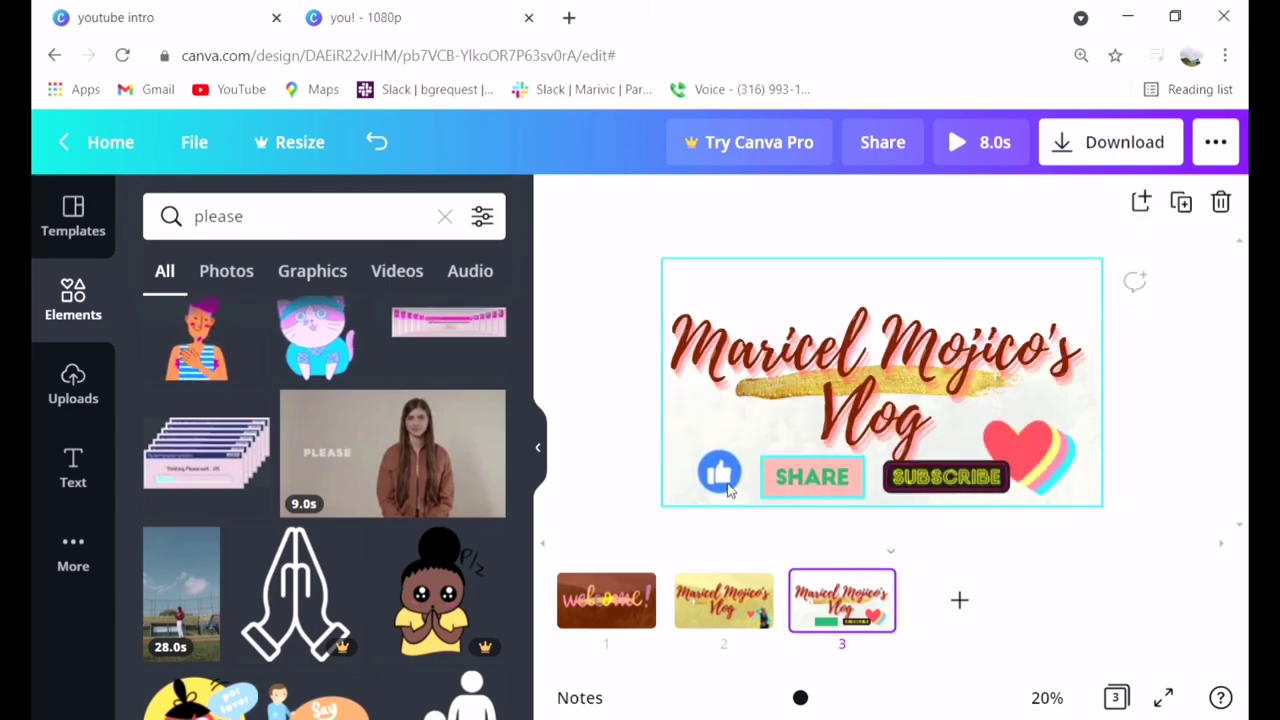
pyautogui.scroll(1, 232, 380)
pyautogui.scroll(-5, 236, 390)
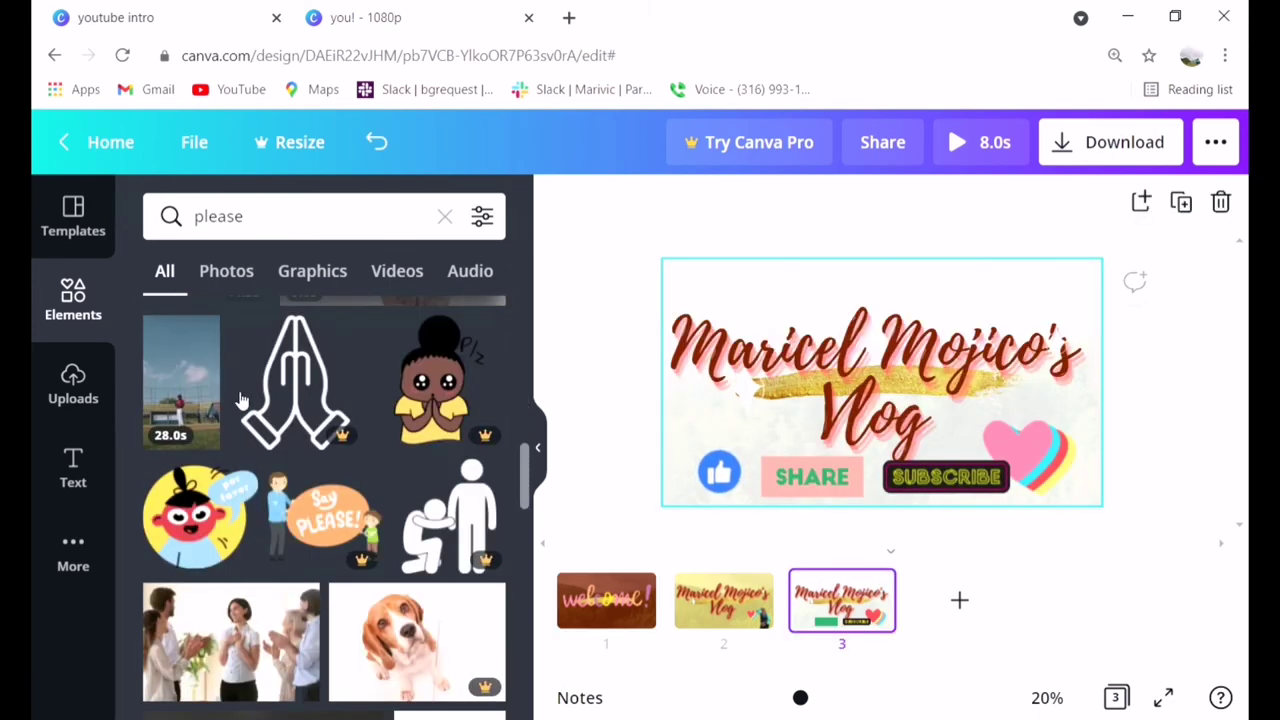
pyautogui.scroll(-10, 240, 400)
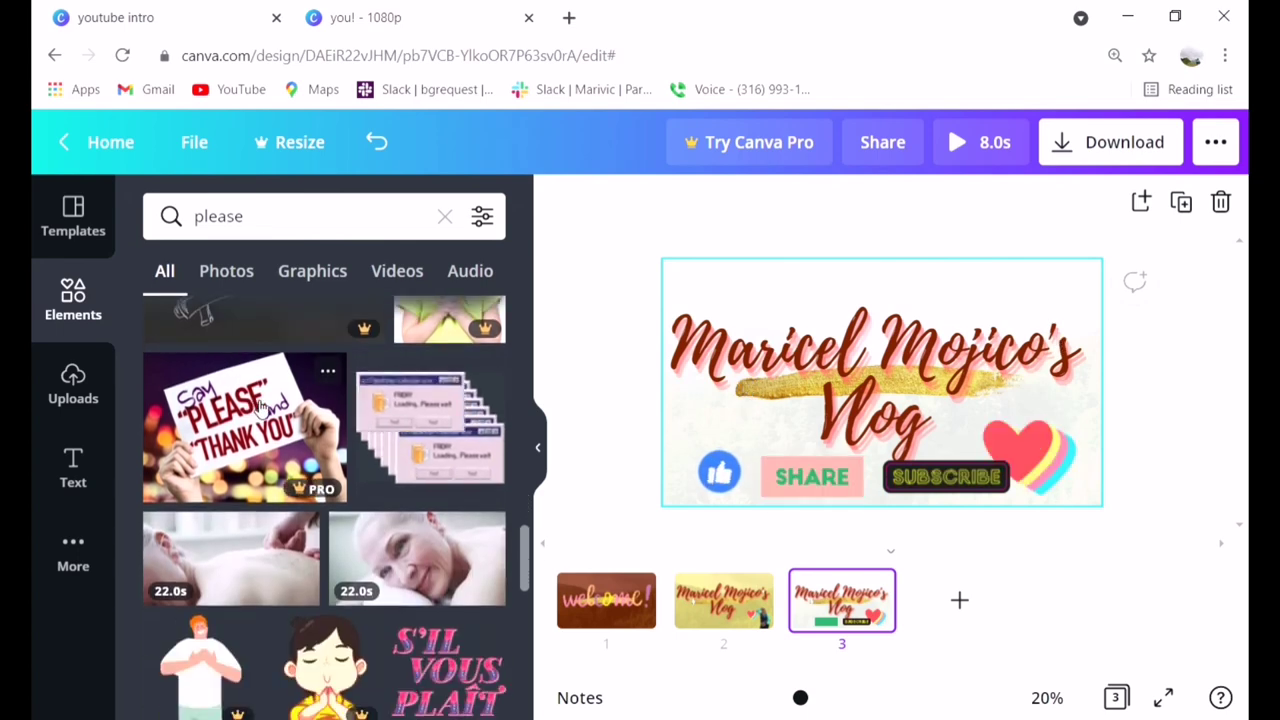
pyautogui.scroll(-3, 258, 408)
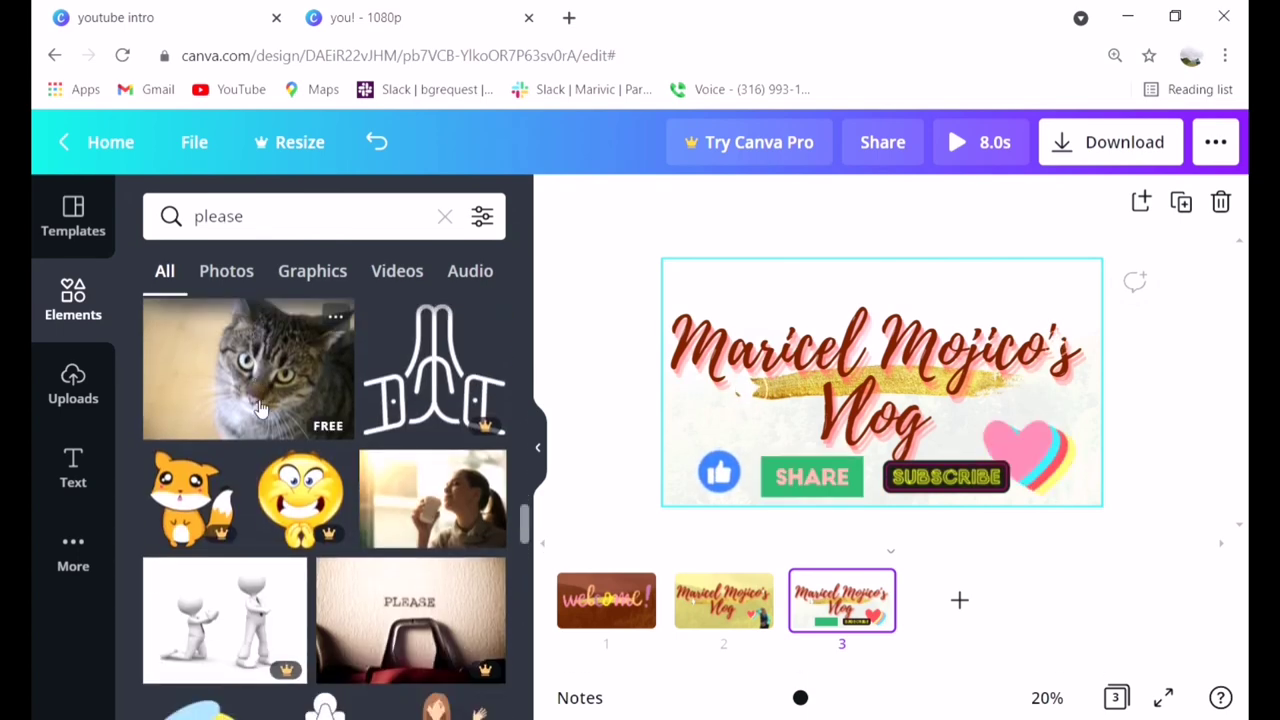
pyautogui.scroll(-10, 258, 408)
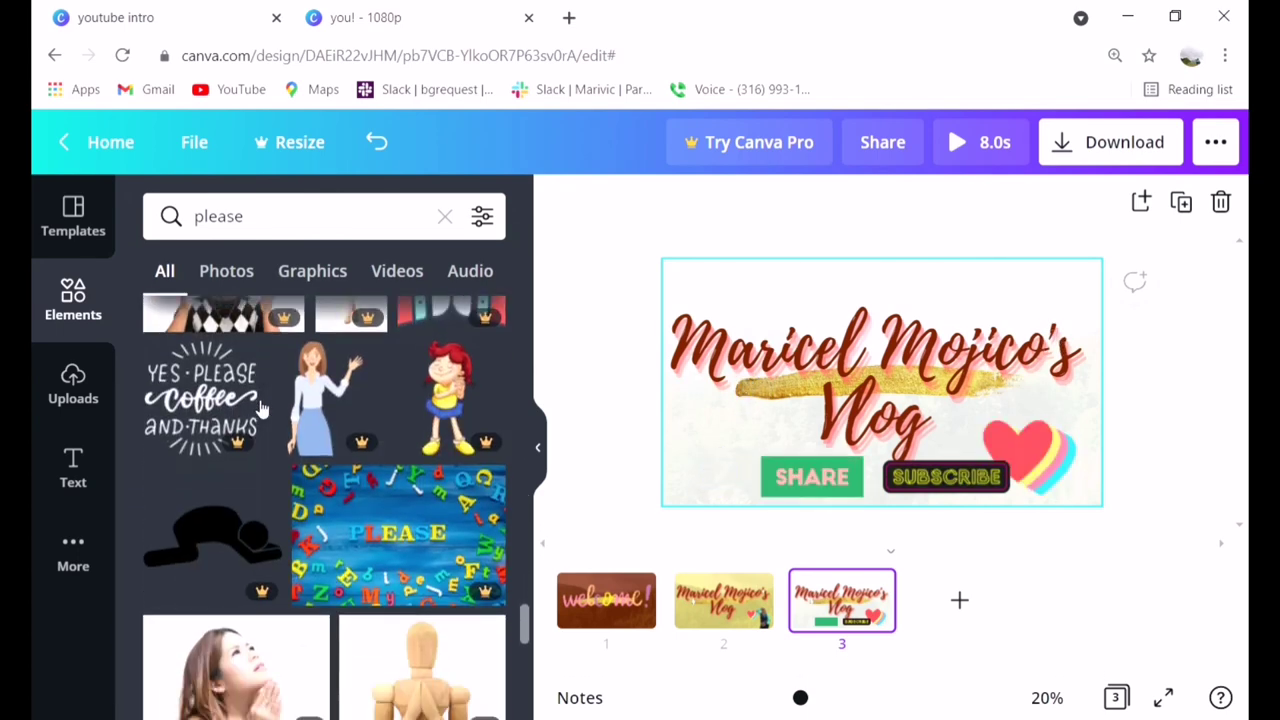
pyautogui.scroll(-10, 258, 408)
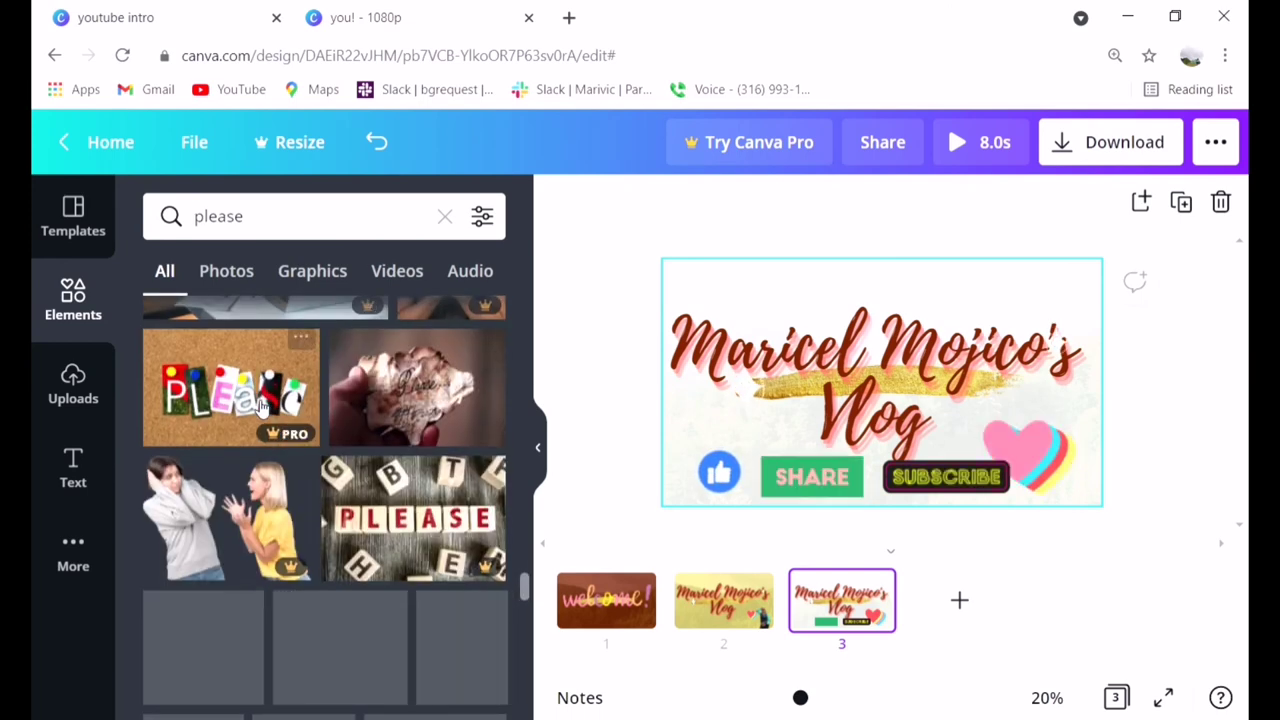
pyautogui.scroll(-10, 262, 410)
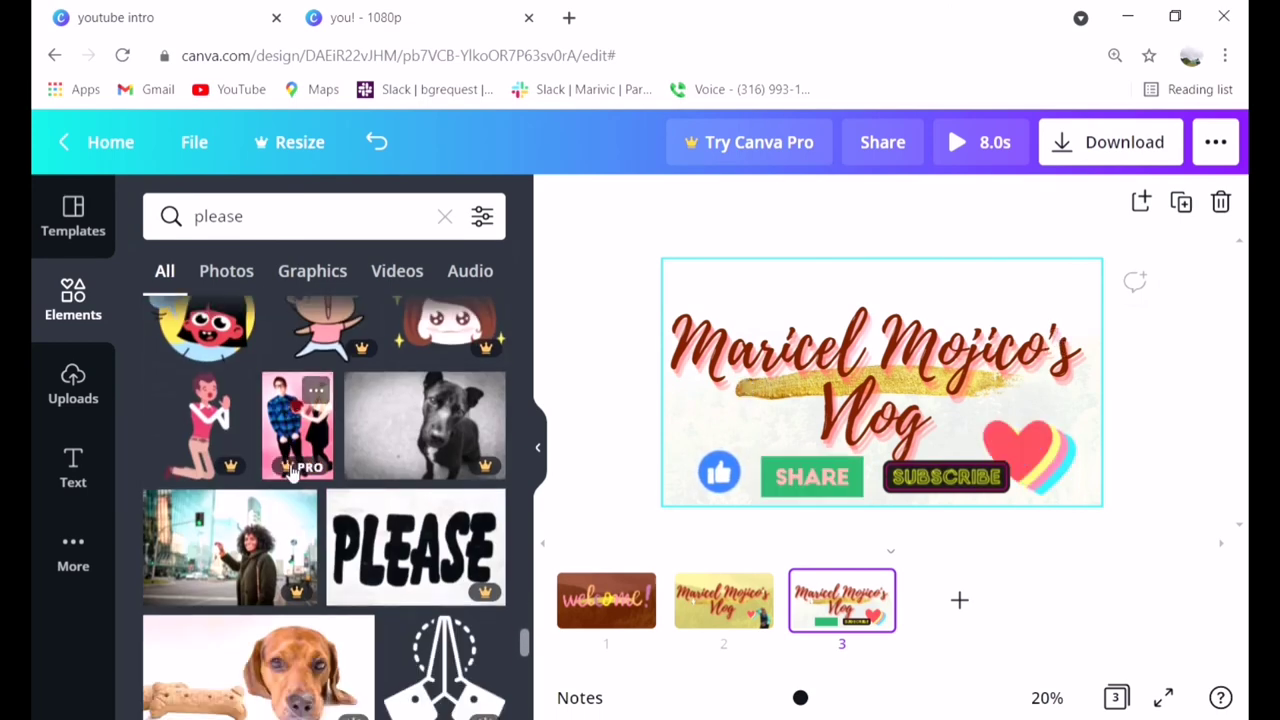
pyautogui.scroll(-6, 292, 470)
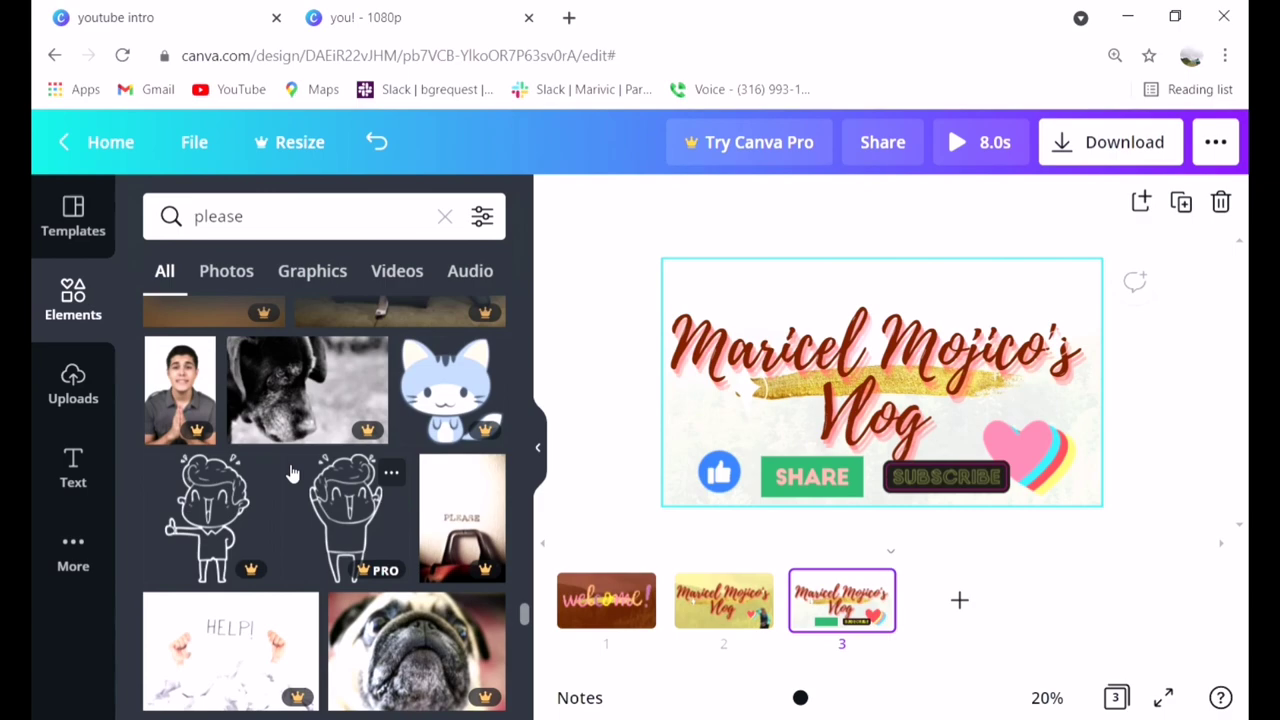
pyautogui.scroll(3, 293, 465)
pyautogui.scroll(5, 294, 460)
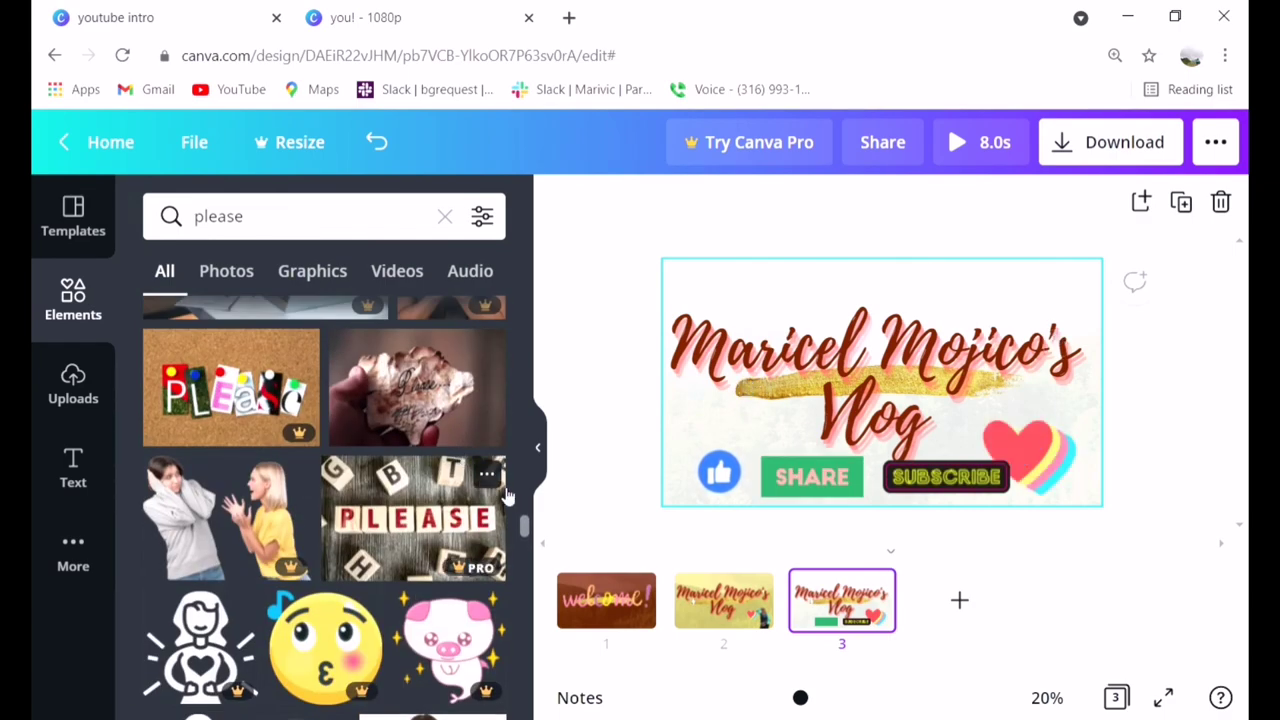
pyautogui.moveTo(520, 525); pyautogui.dragTo(521, 268)
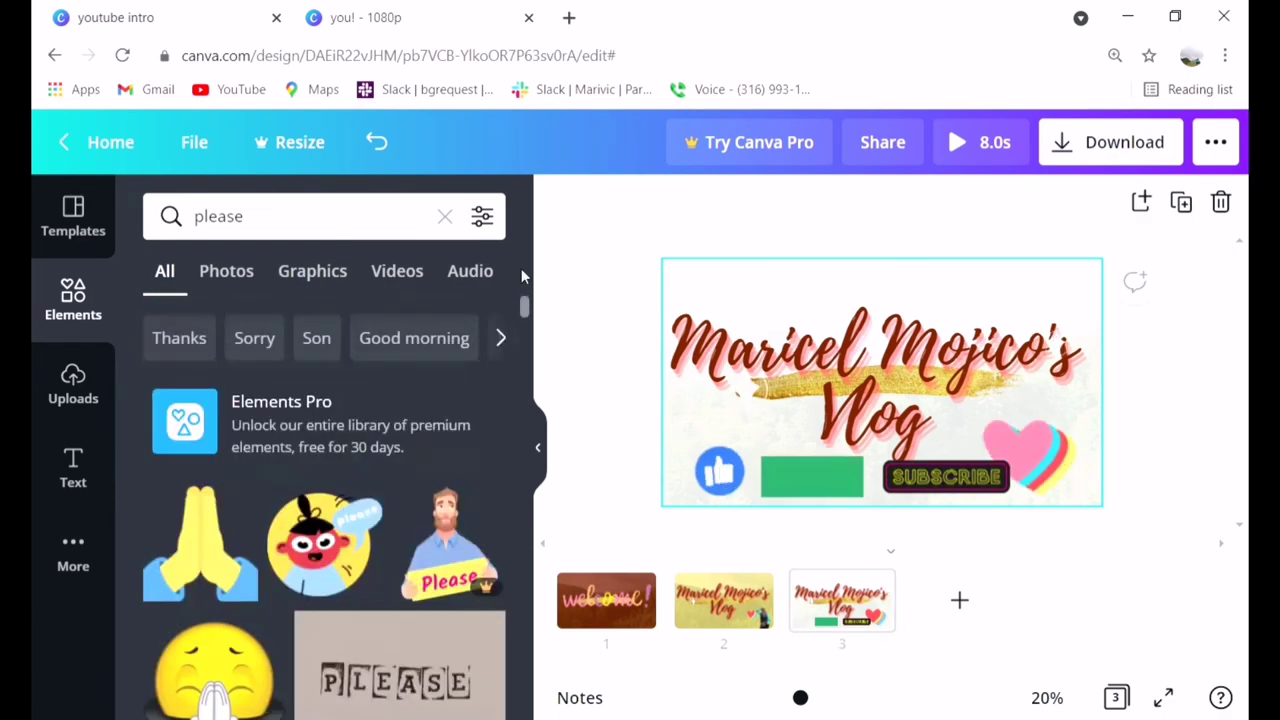
pyautogui.scroll(-5, 352, 470)
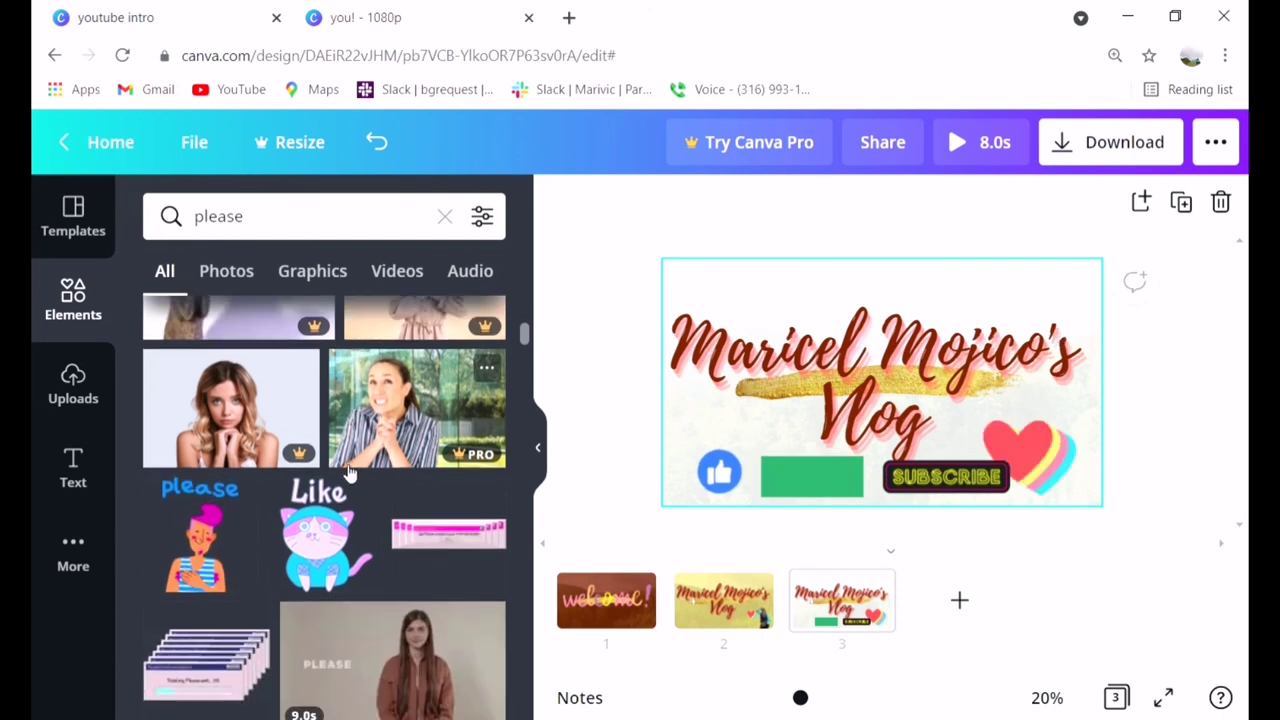
# - Add the 'please' sticker to page 3, shrink it, and place it bottom-left
pyautogui.click(238, 537)
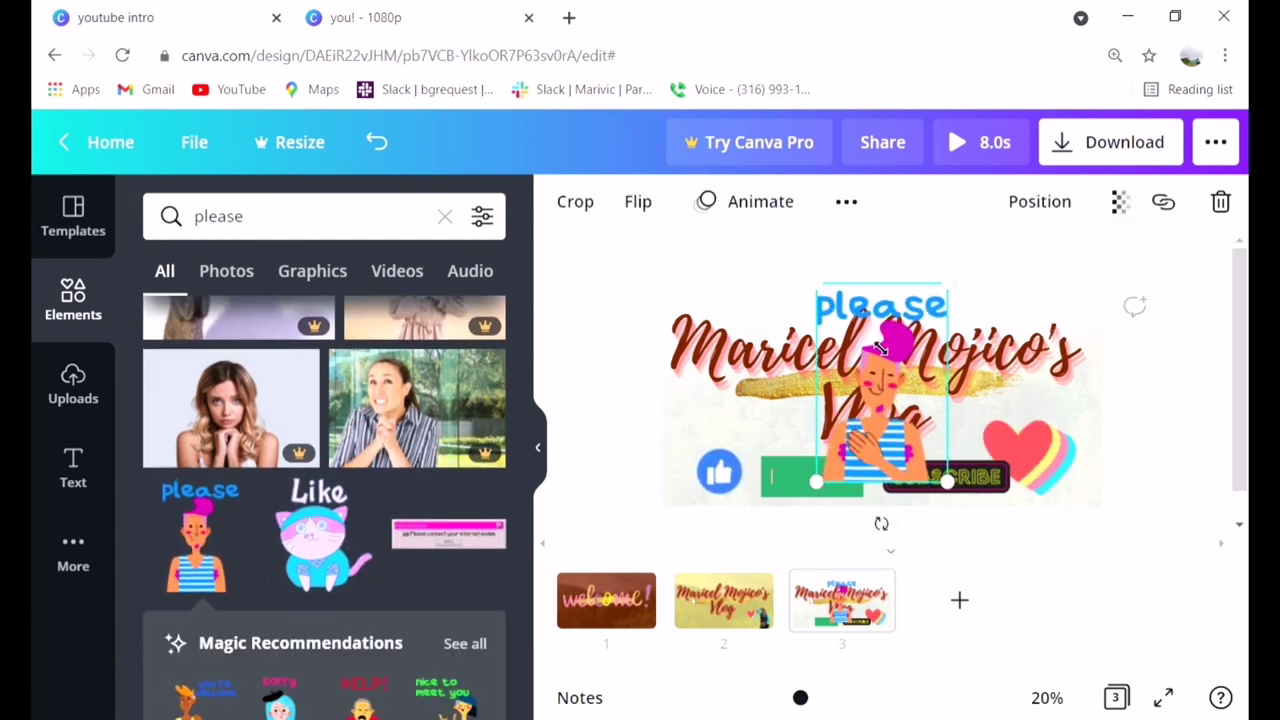
pyautogui.moveTo(878, 346); pyautogui.dragTo(928, 420)
pyautogui.moveTo(695, 447); pyautogui.dragTo(690, 450)
pyautogui.click(1000, 491)
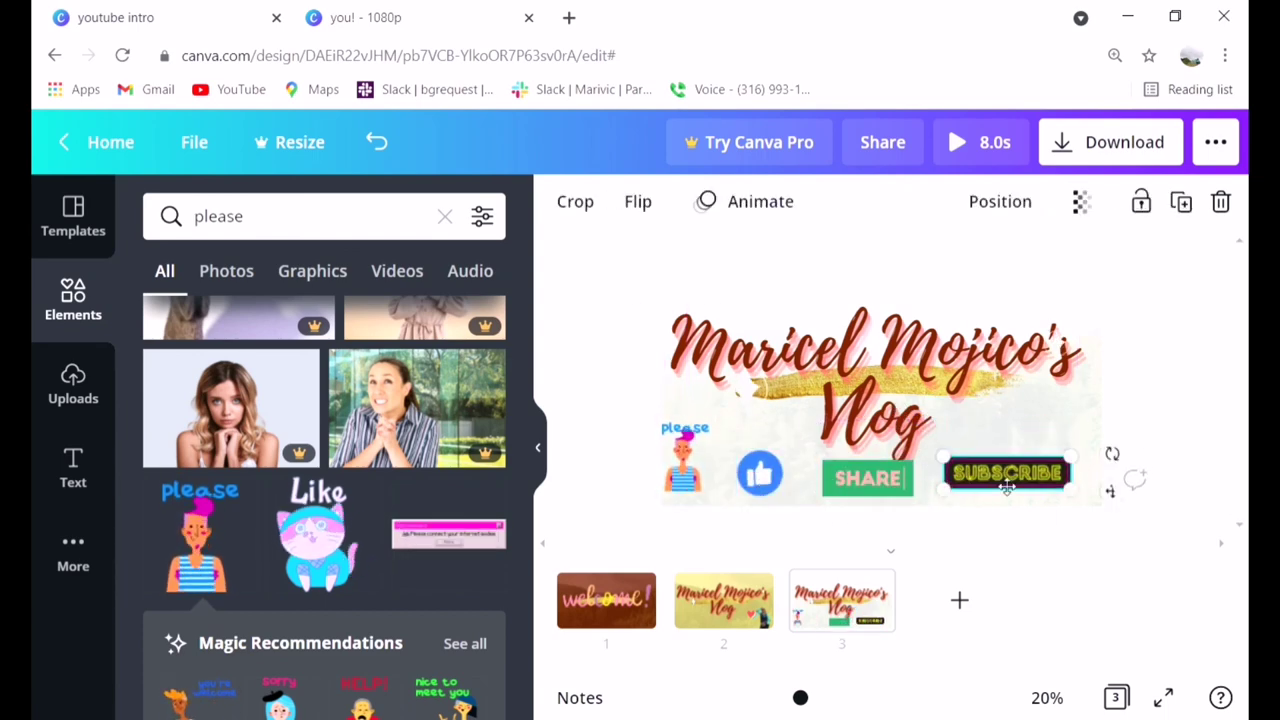
# - Preview the intro, give the please sticker a Pan animation, then preview again
pyautogui.doubleClick(914, 487)
pyautogui.click(973, 142)
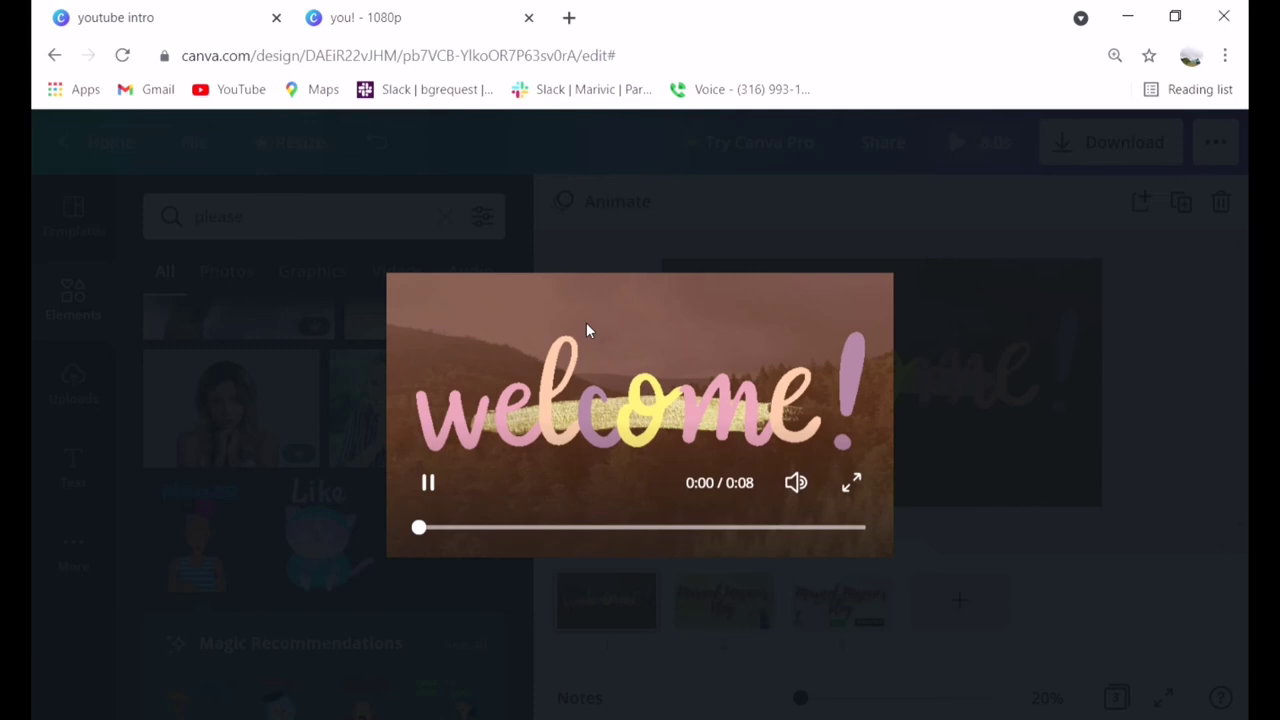
pyautogui.click(631, 396)
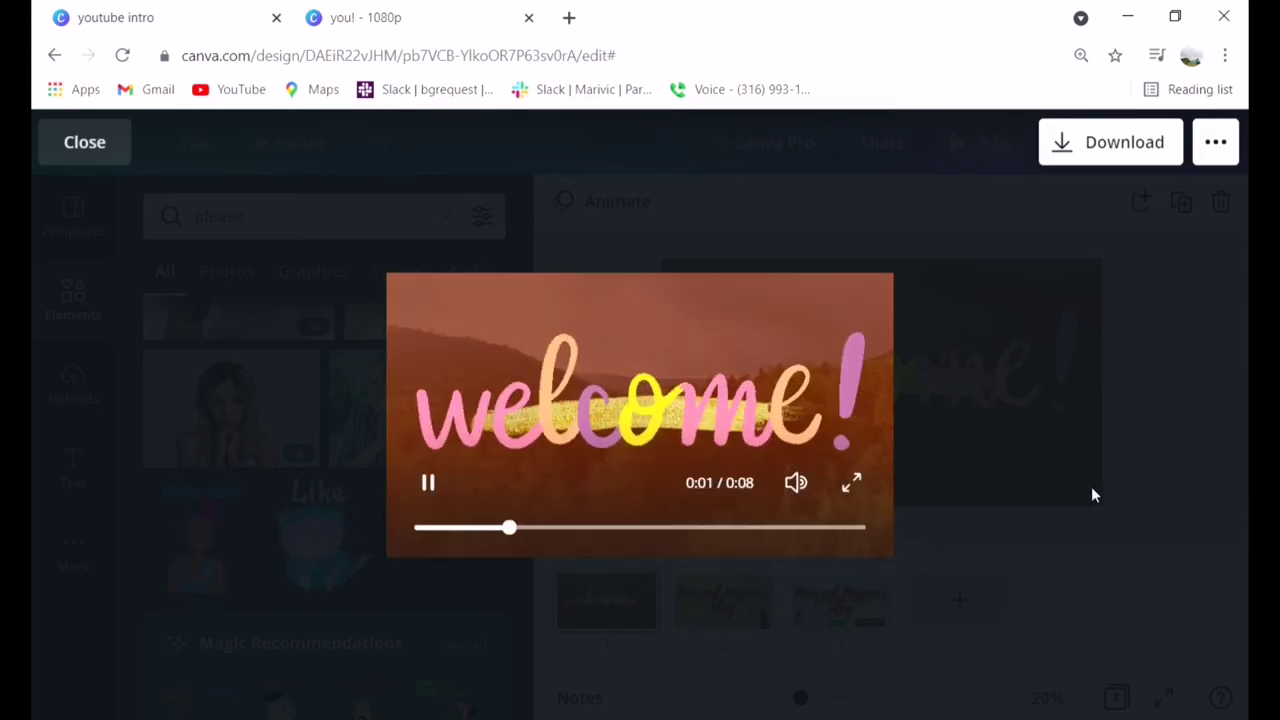
pyautogui.click(1091, 463)
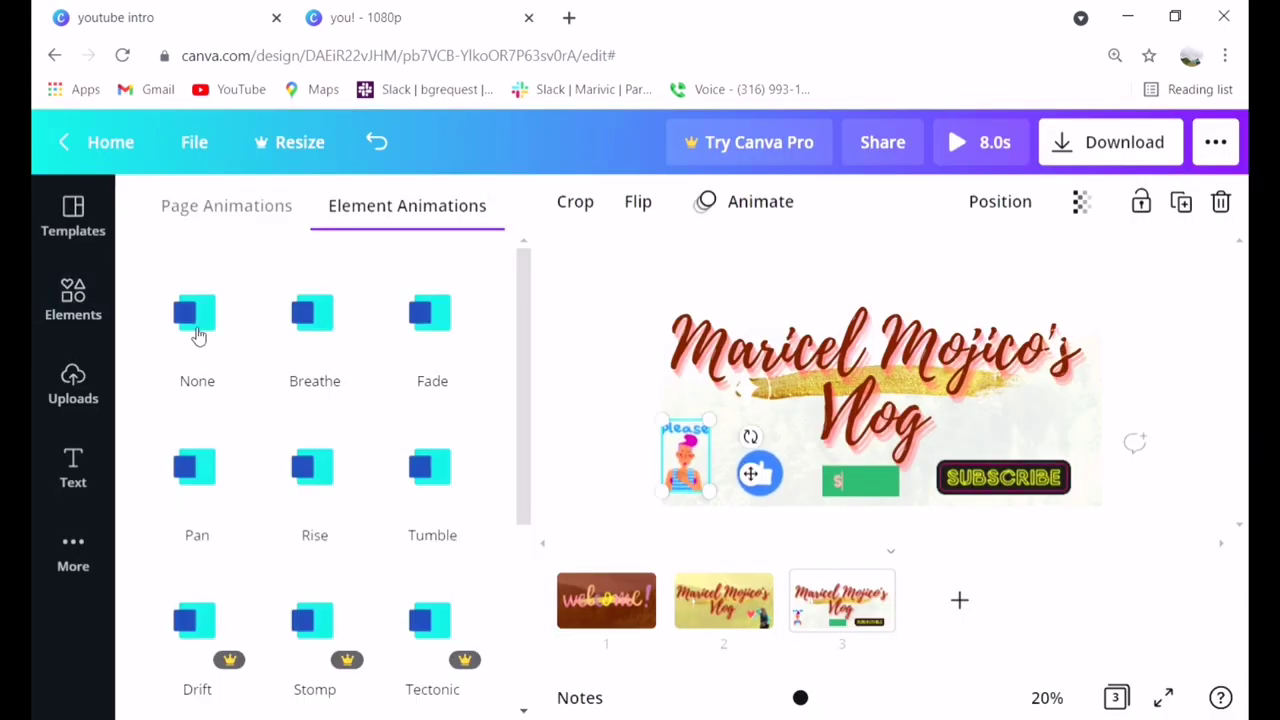
pyautogui.click(197, 467)
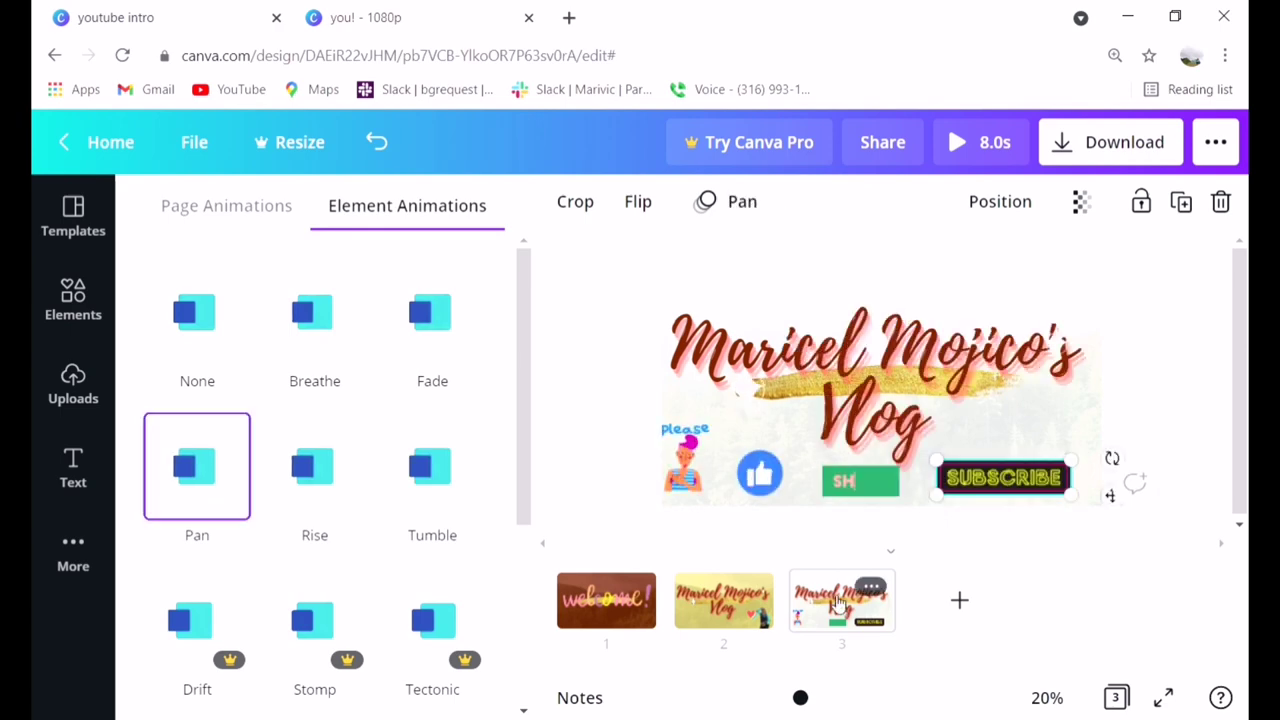
pyautogui.click(973, 142)
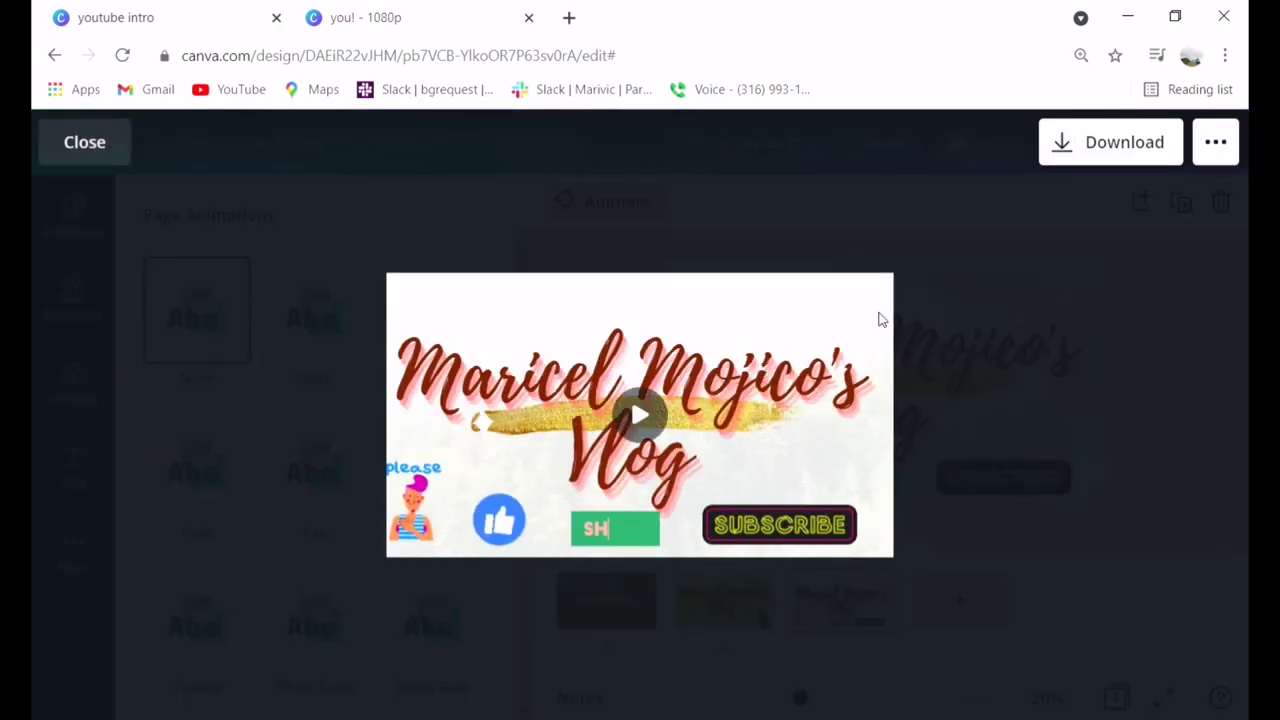
# - Download all three pages of the intro as an MP4 video
pyautogui.click(1110, 142)
pyautogui.click(991, 509)
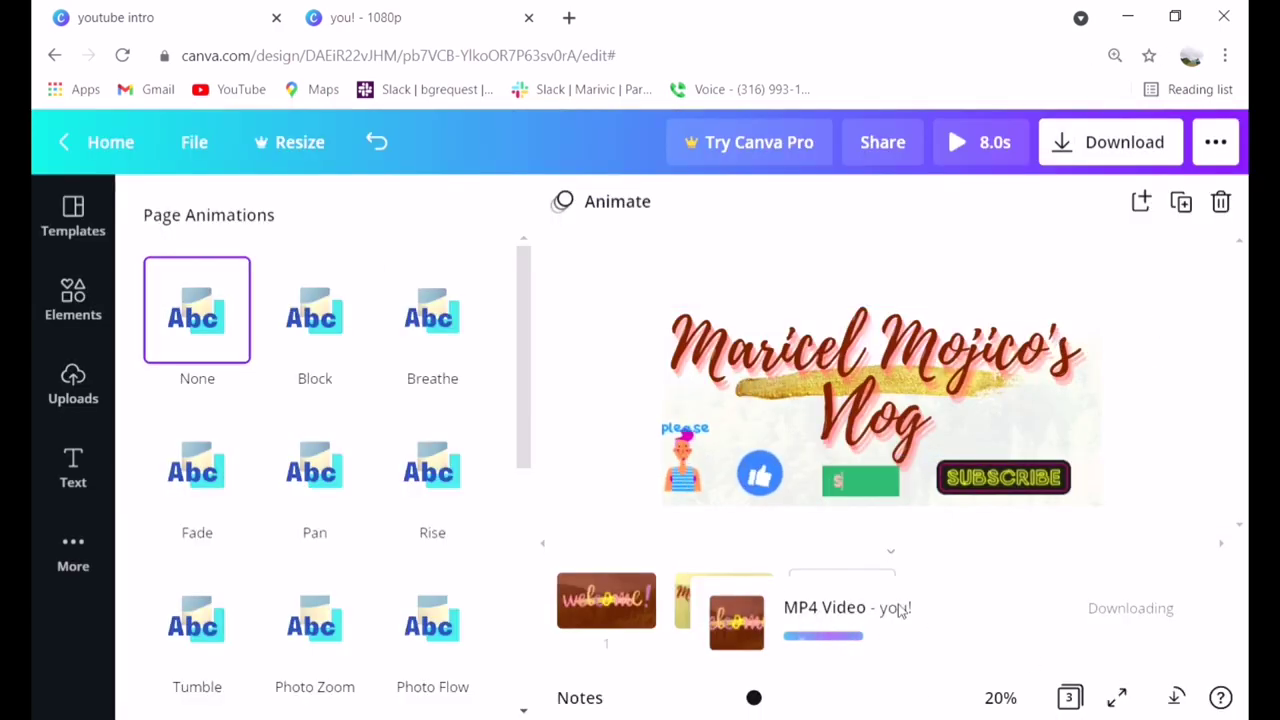